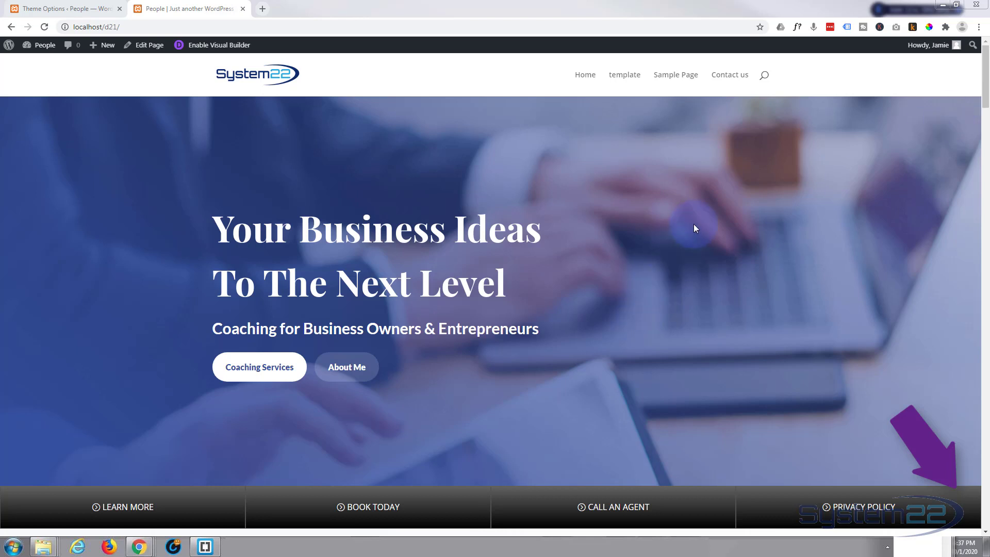
Step: Examine how the four-button bar beneath the hero section behaves while moving through the desktop page
scroll(691, 226, "down", 2)
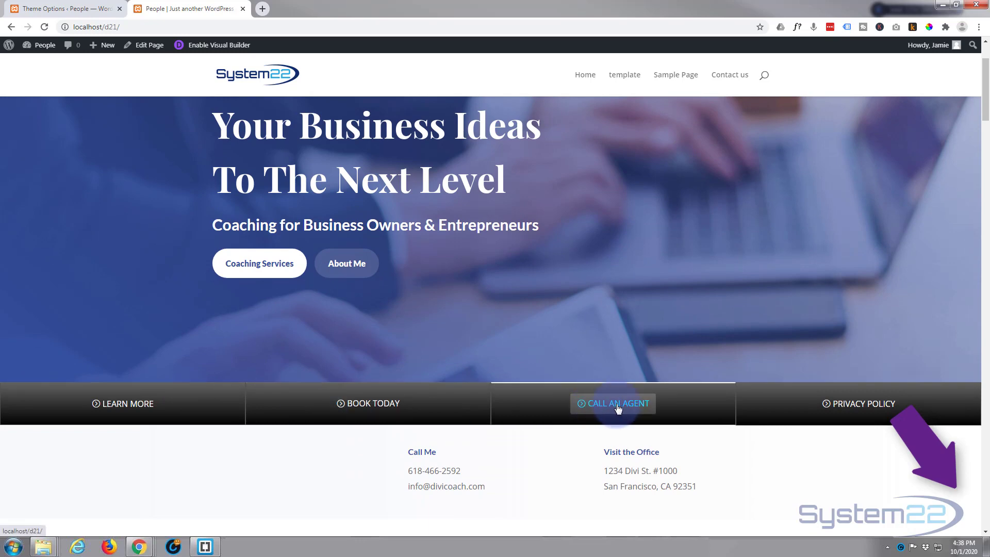
scroll(112, 293, "down", 7)
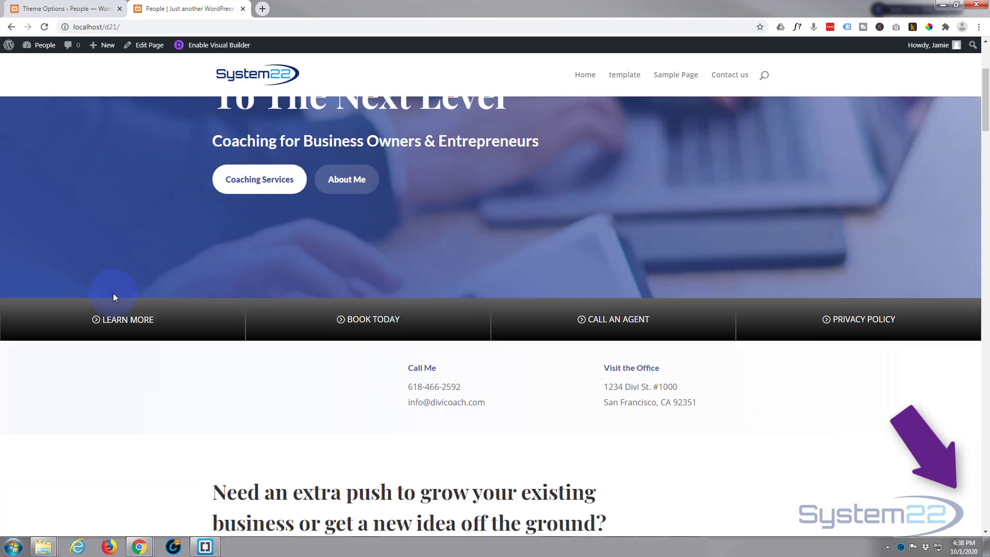
scroll(113, 293, "down", 8)
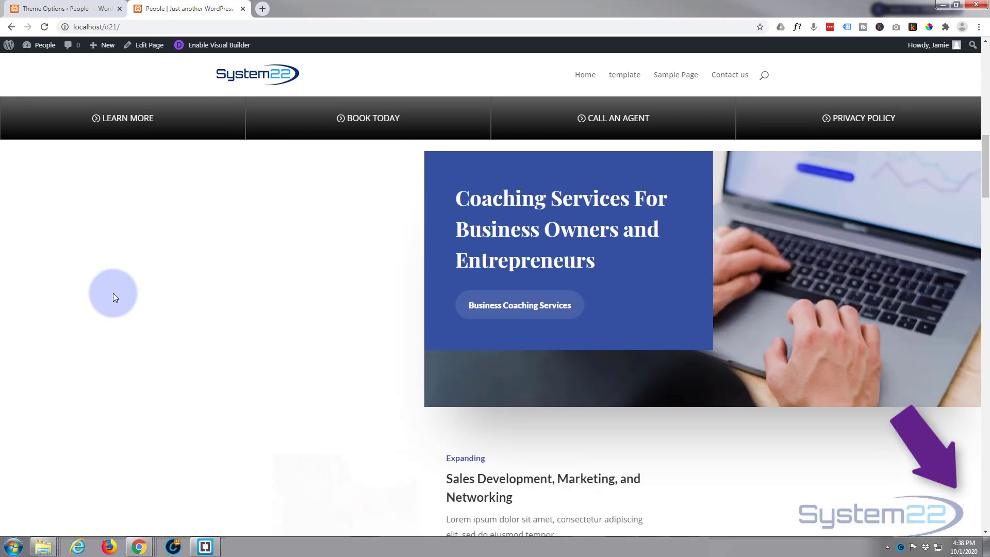
scroll(113, 293, "down", 7)
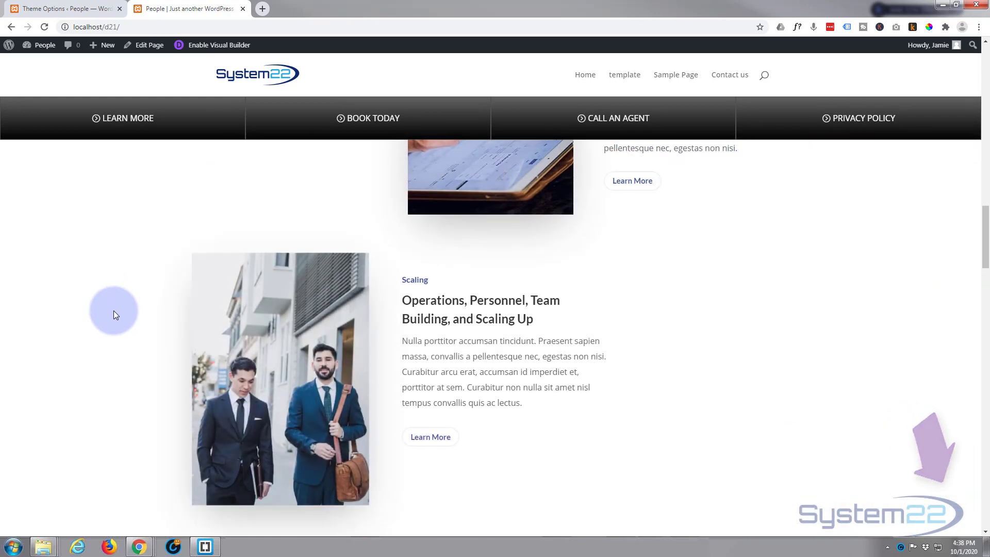
scroll(110, 325, "up", 16)
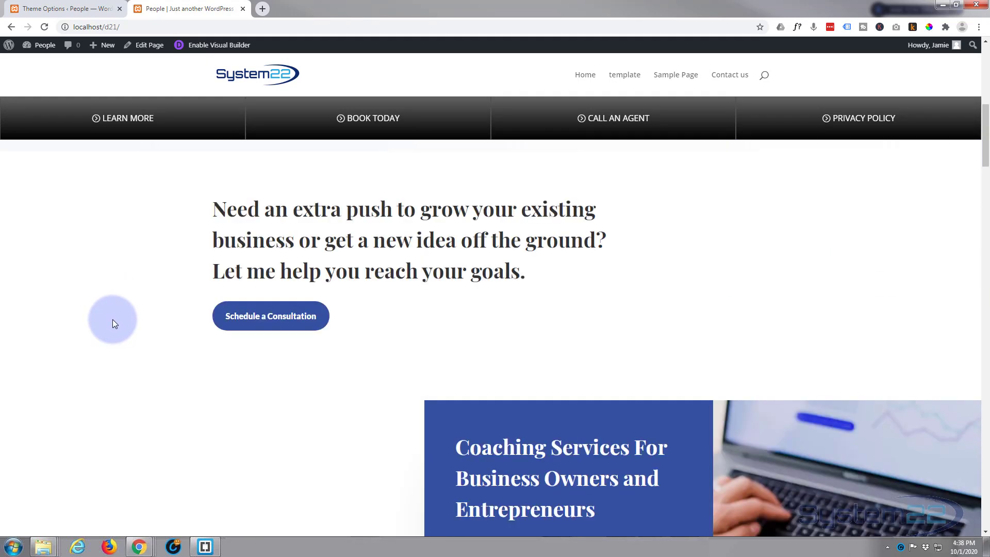
scroll(113, 320, "up", 6)
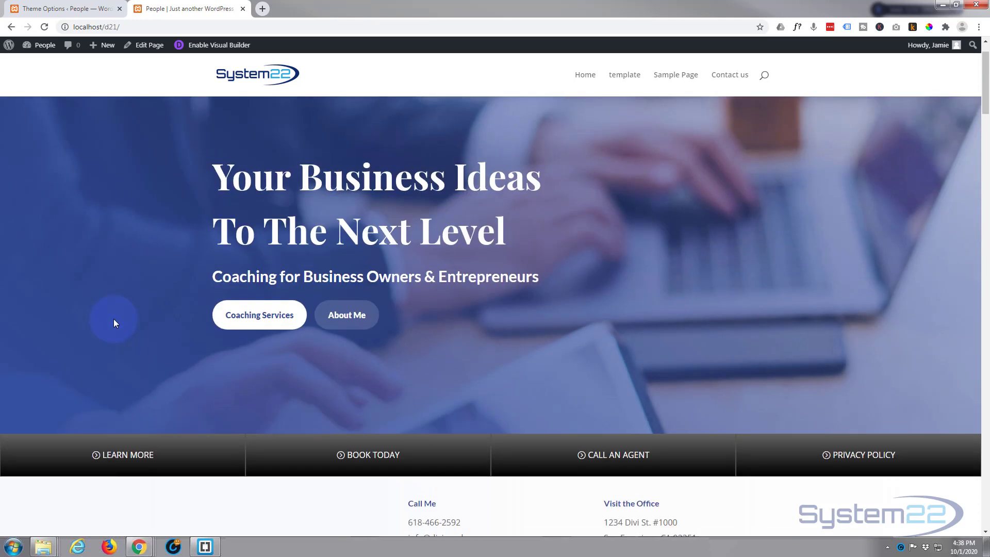
scroll(113, 323, "up", 1)
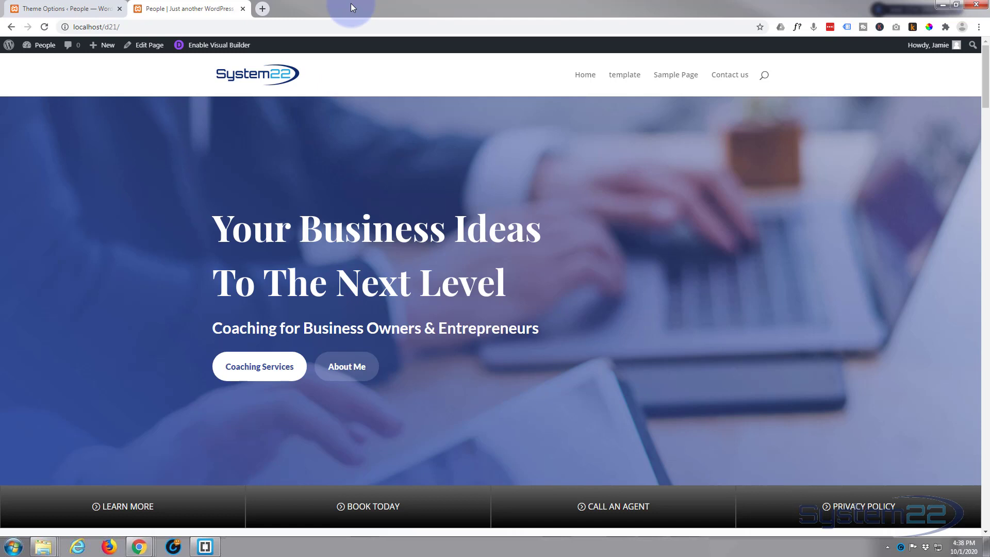
Step: Preview the page in the developer tools' iPad device view at 100% zoom and examine the button bar along the page
key("ctrl+shift+j")
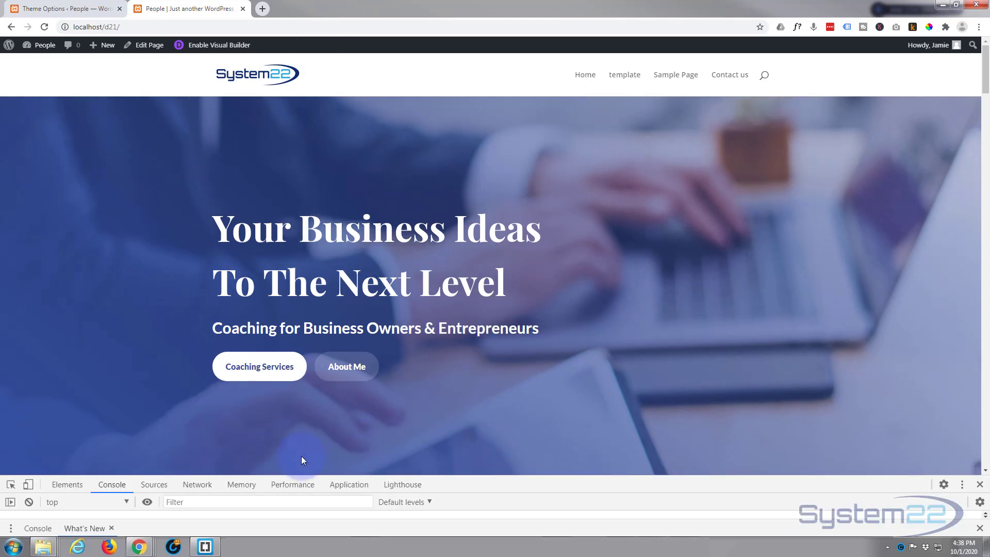
left_click(28, 485)
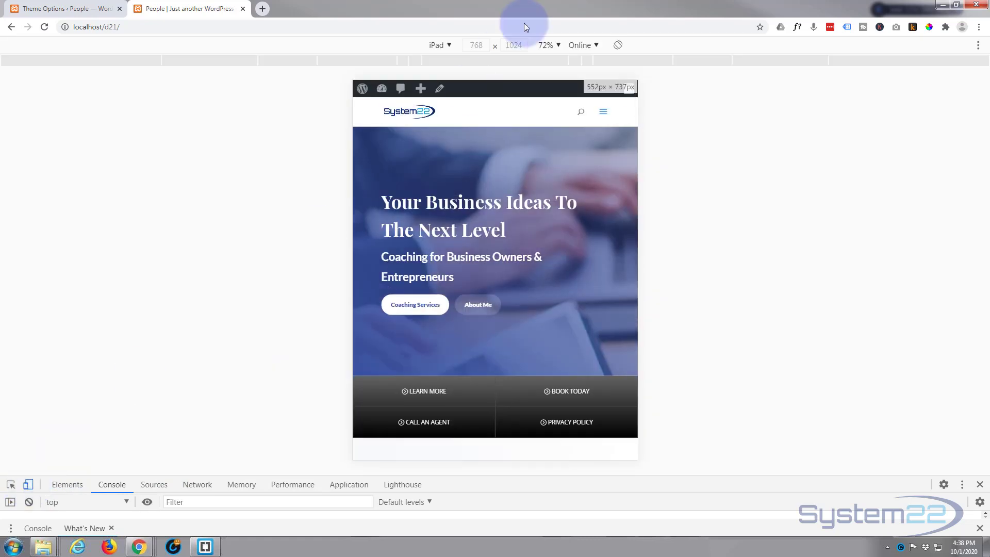
left_click(547, 45)
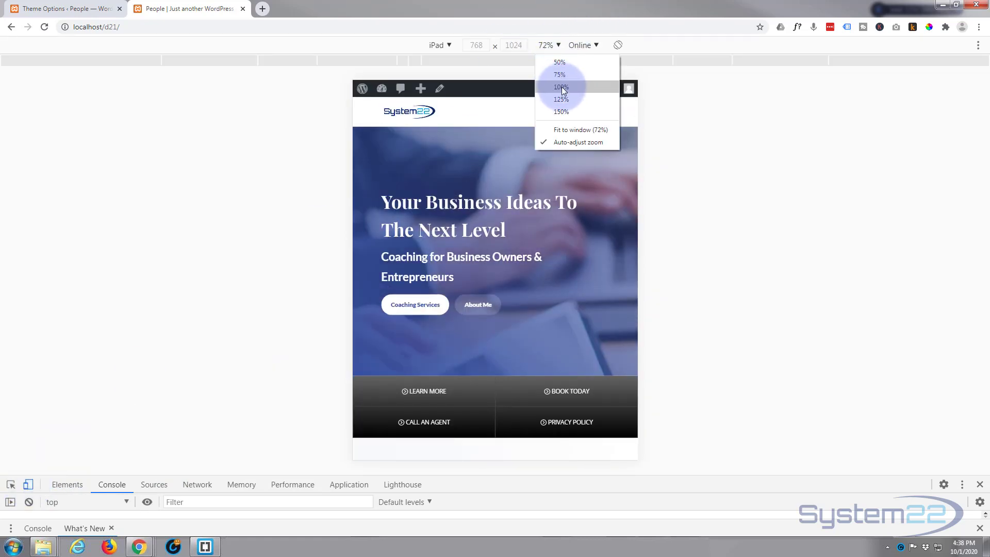
left_click(562, 88)
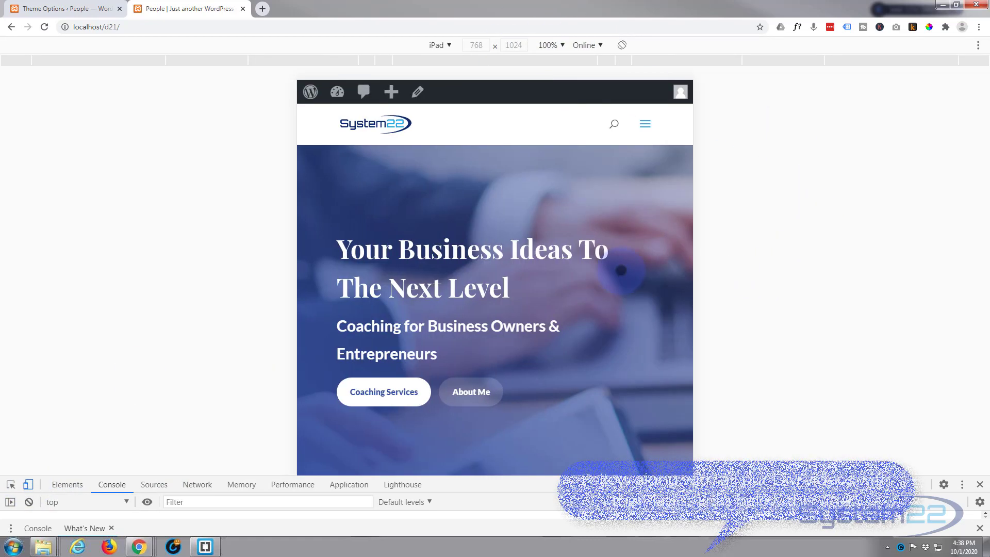
scroll(604, 231, "down", 3)
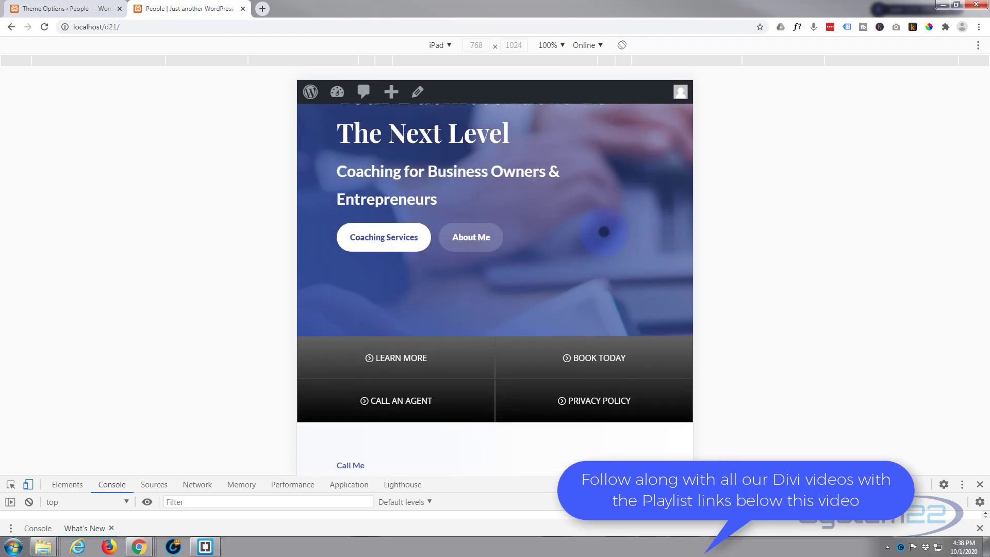
scroll(603, 231, "down", 7)
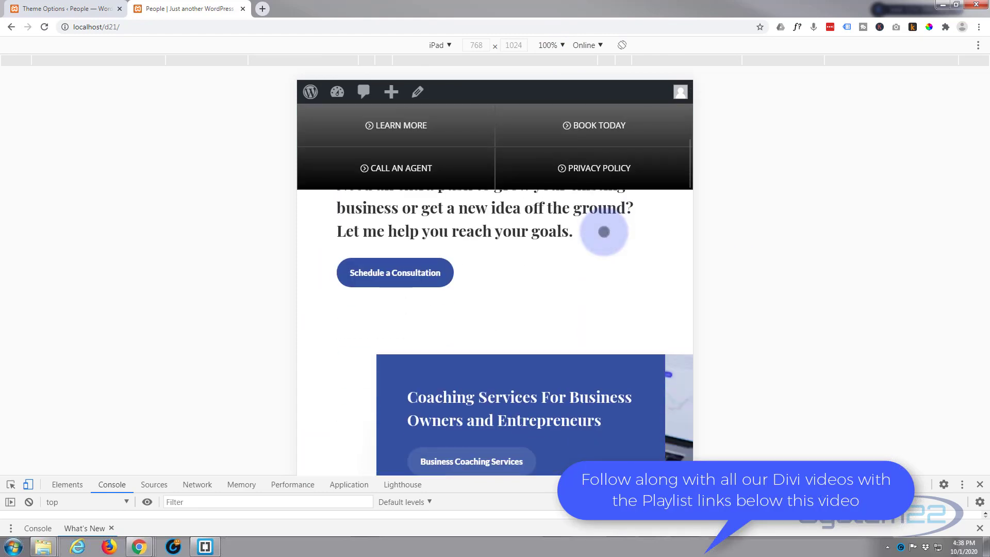
scroll(603, 231, "down", 10)
scroll(602, 247, "up", 4)
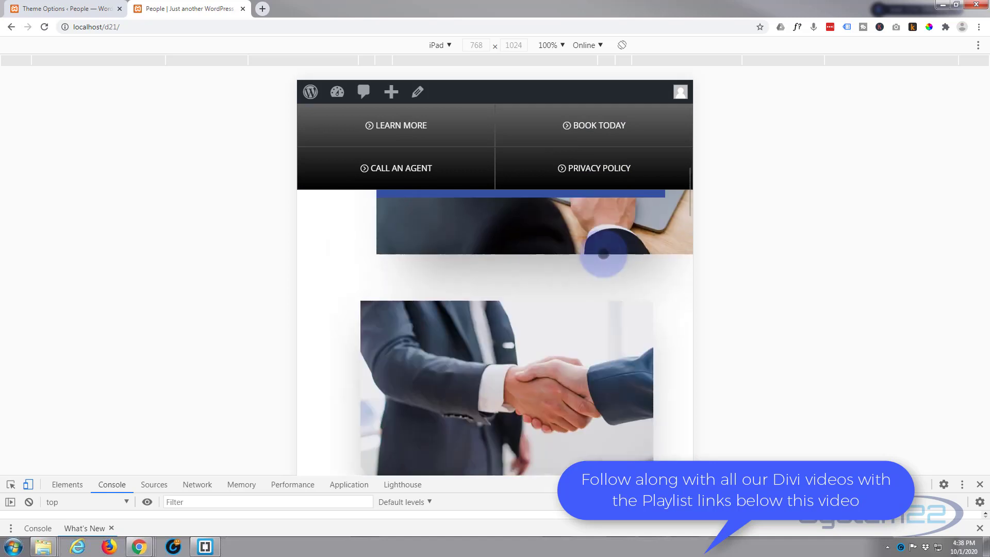
scroll(603, 254, "up", 10)
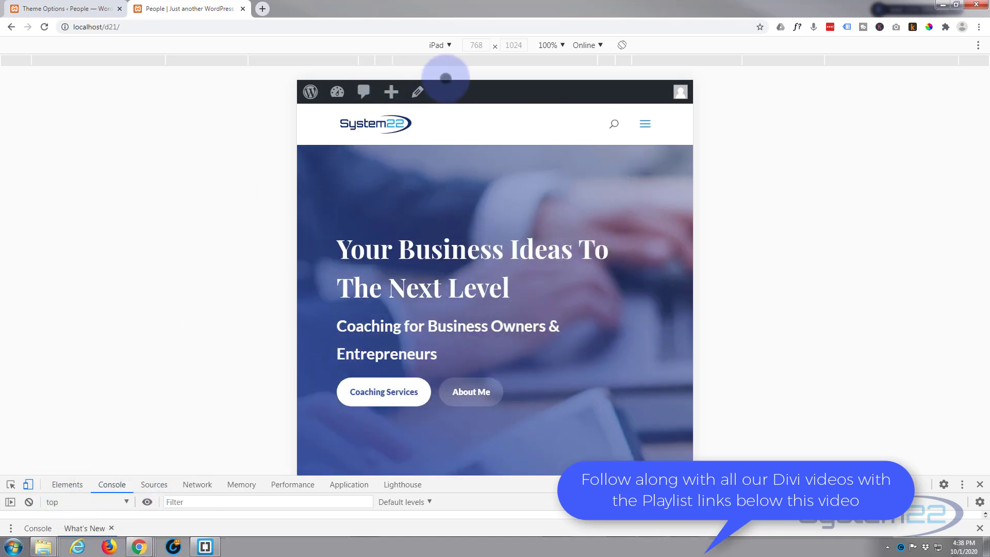
Step: Switch the device preview to iPhone X at 100% zoom and examine the button bar's phone layout along the page
left_click(451, 45)
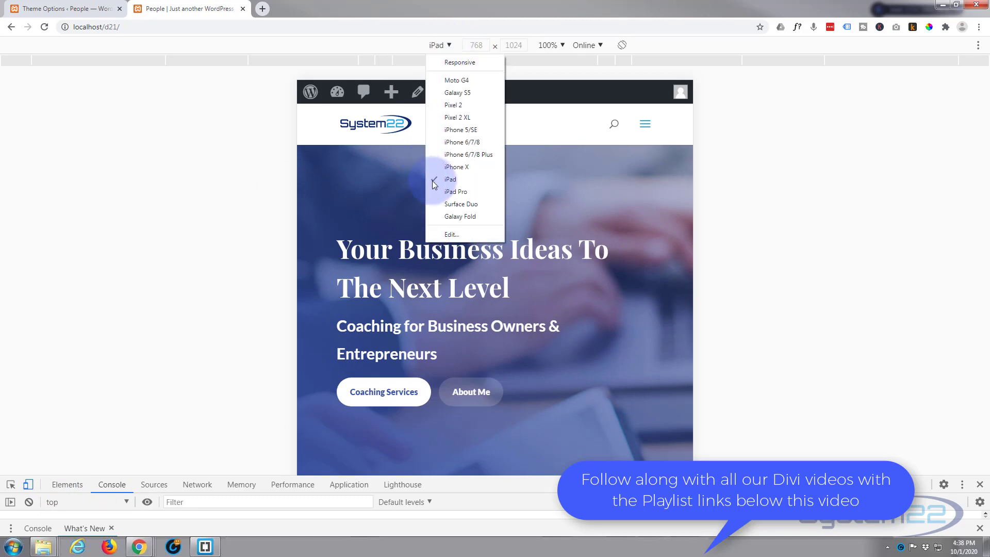
left_click(462, 167)
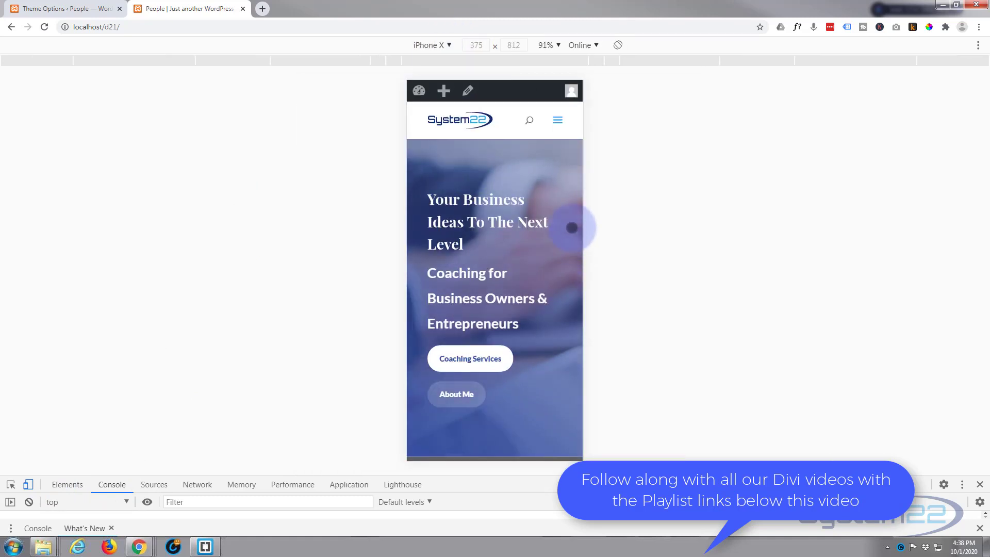
left_click(554, 43)
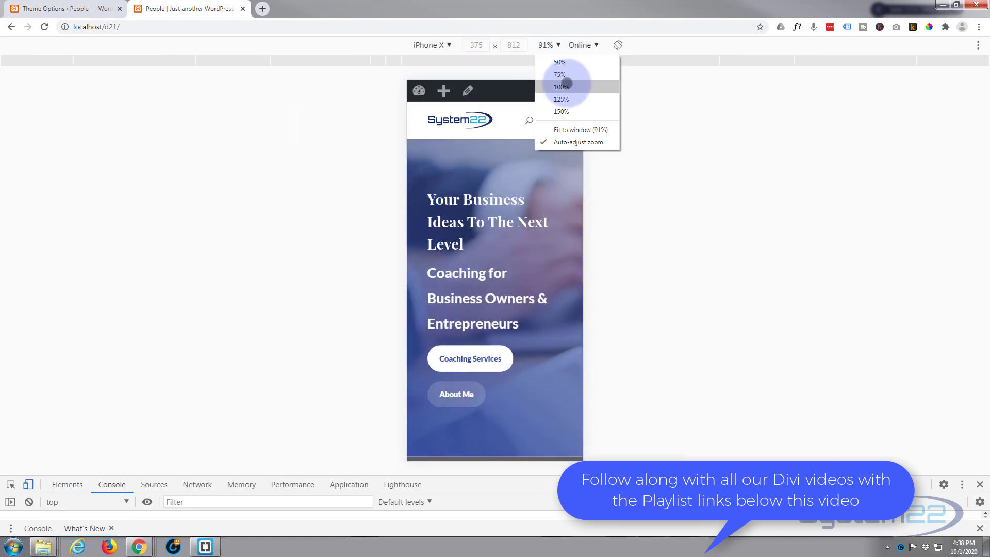
left_click(566, 81)
scroll(552, 245, "down", 5)
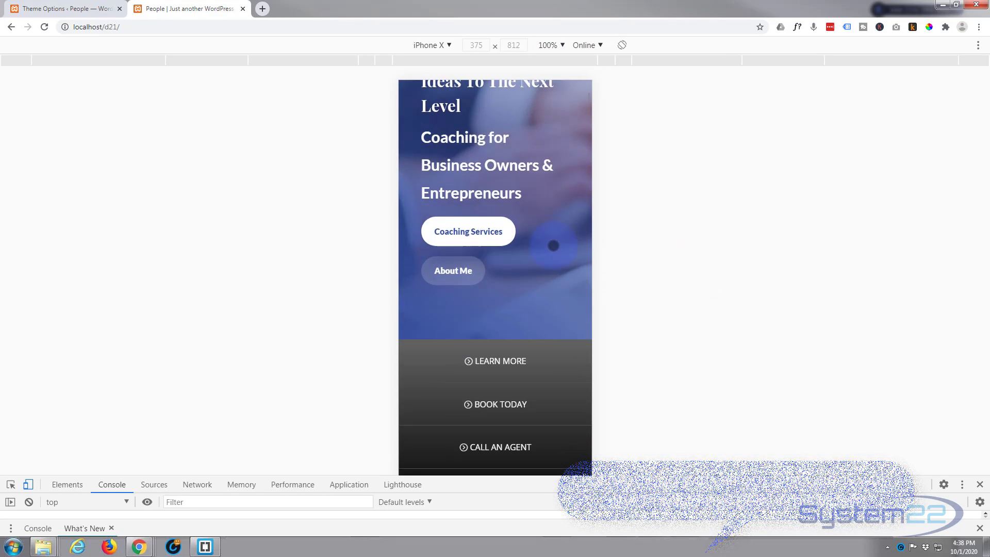
scroll(553, 244, "down", 3)
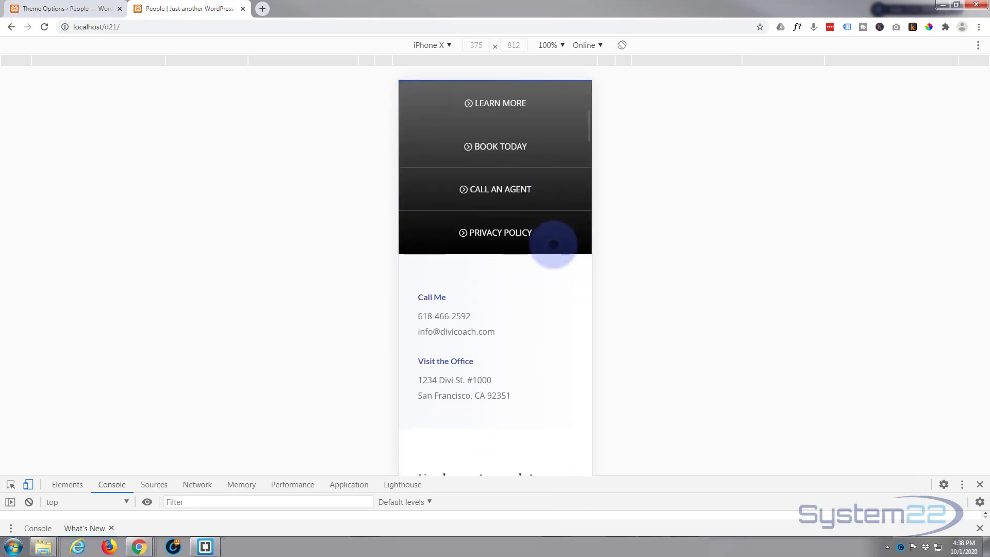
scroll(531, 354, "down", 8)
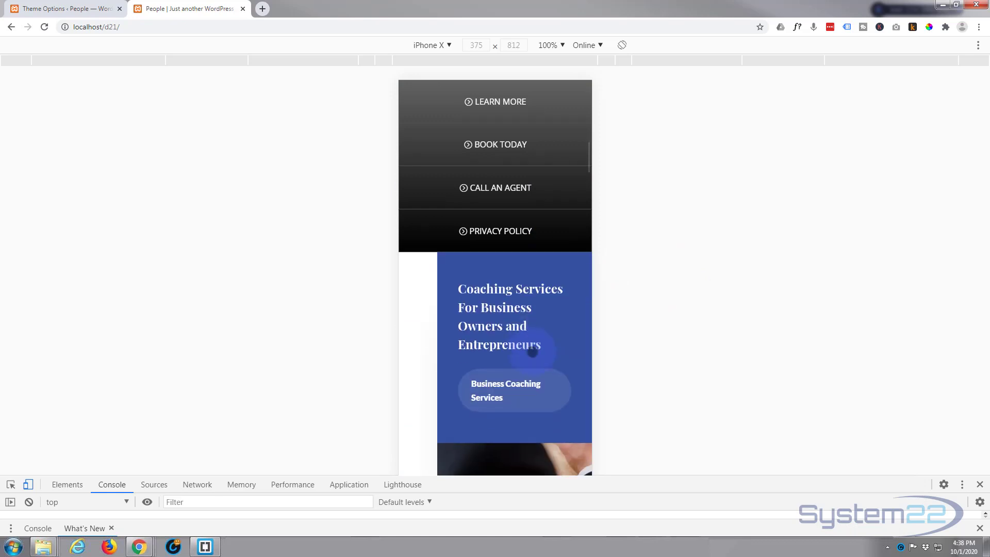
scroll(532, 351, "down", 10)
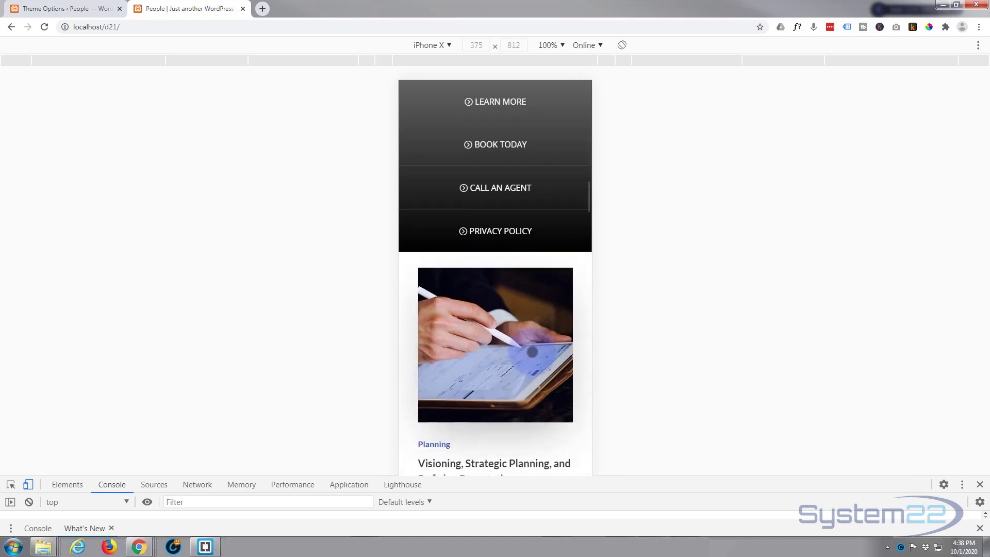
scroll(532, 351, "down", 5)
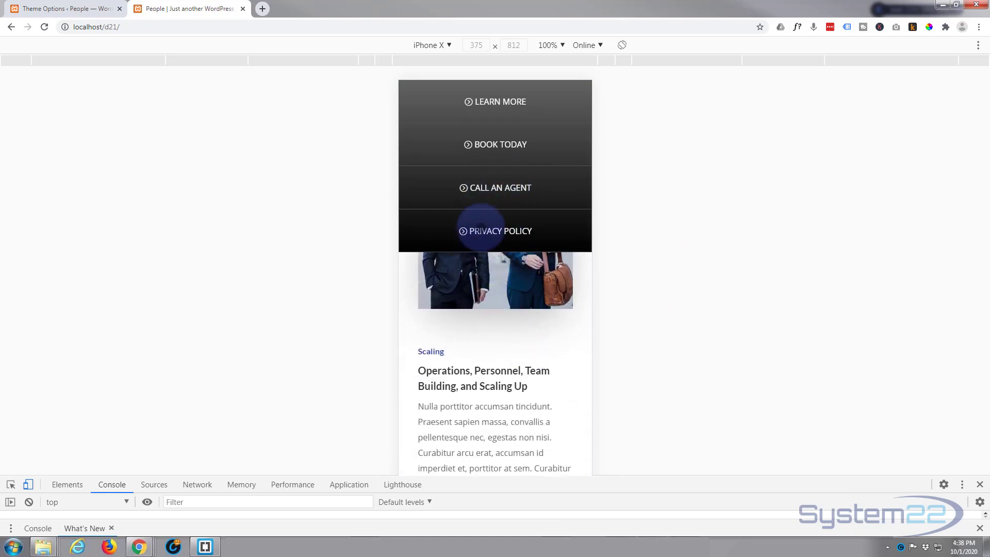
scroll(479, 369, "down", 5)
scroll(480, 369, "up", 8)
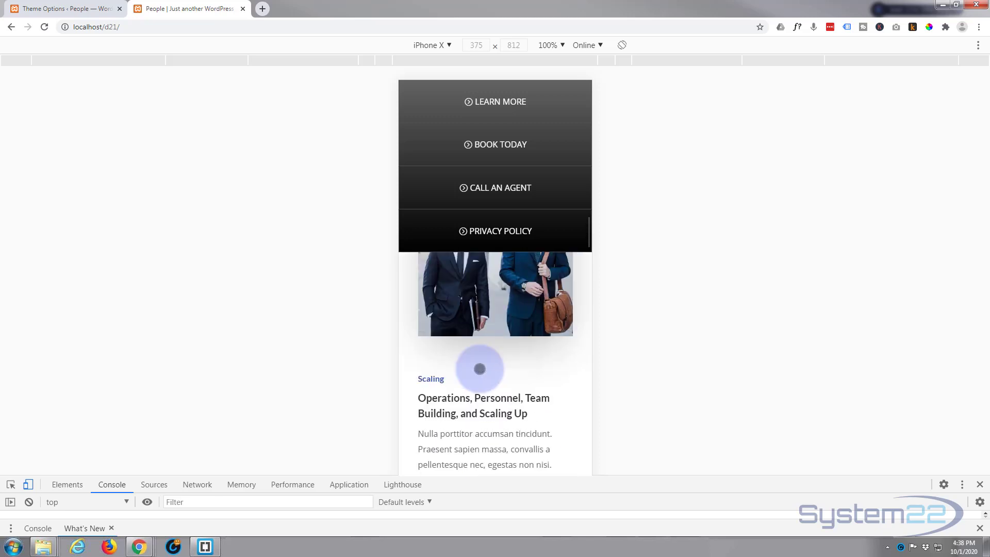
scroll(480, 368, "up", 10)
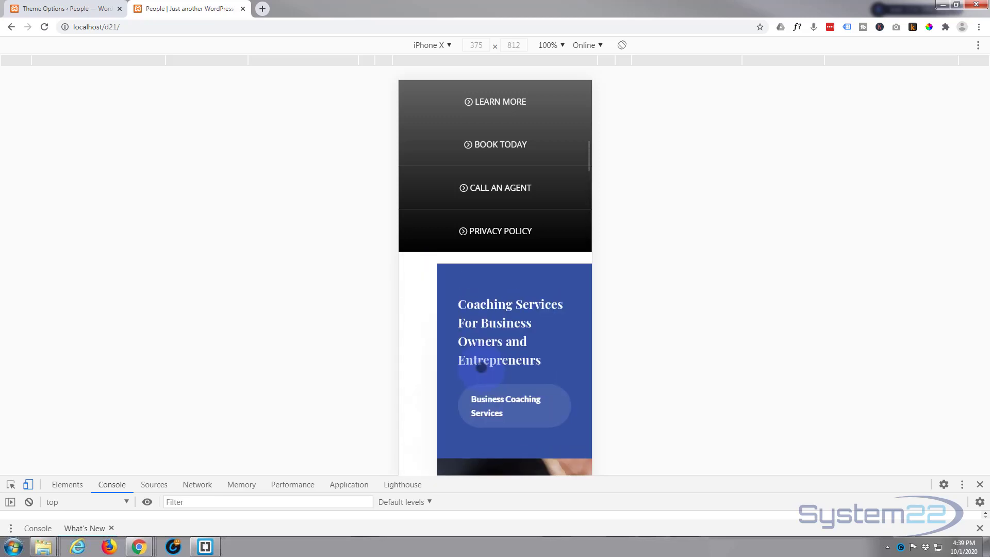
scroll(481, 368, "up", 10)
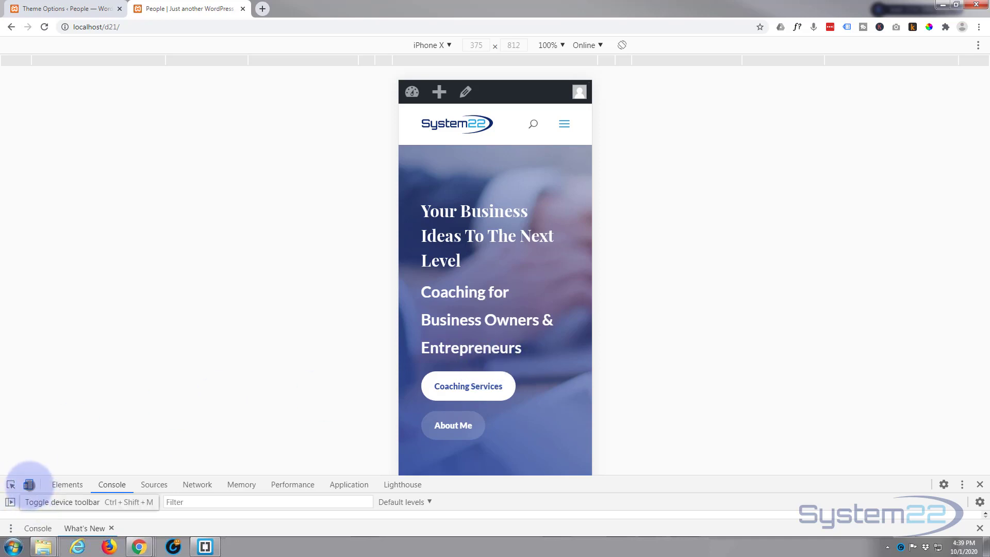
Step: Leave the device preview, close the developer tools and enable the Divi Visual Builder for the page
left_click(29, 484)
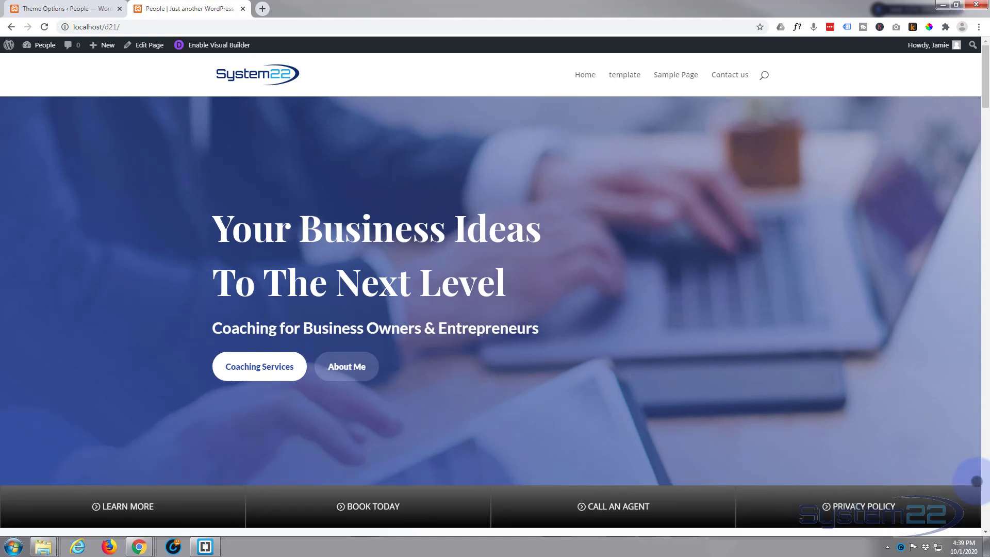
left_click(979, 484)
left_click(205, 45)
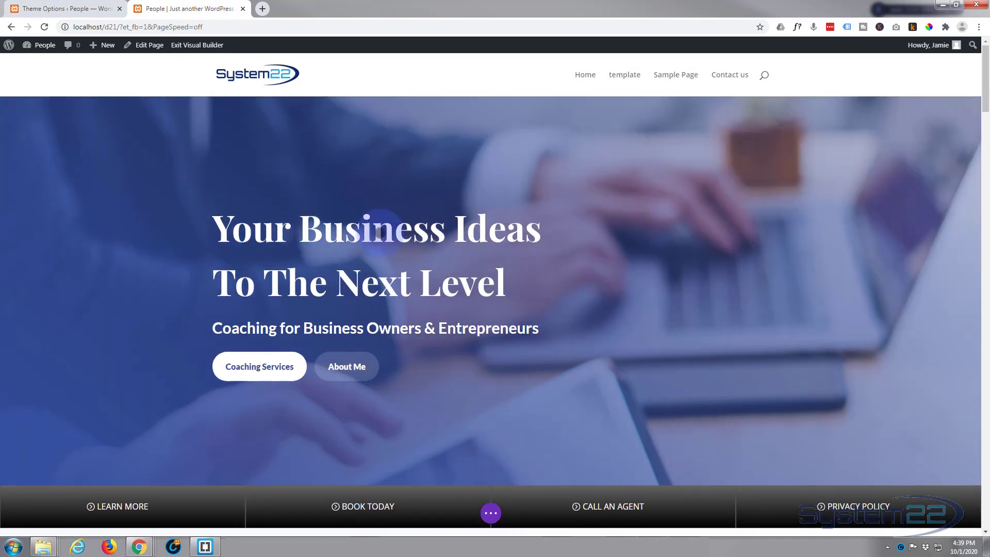
Step: Delete the section with the four-button bar located between the hero and the contact details
scroll(168, 267, "down", 1)
scroll(170, 268, "down", 1)
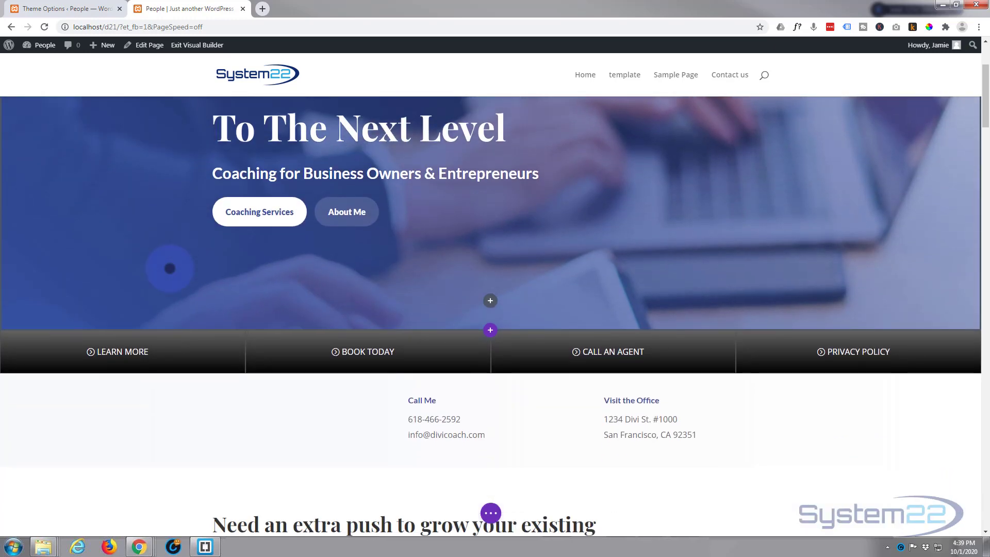
scroll(168, 267, "down", 1)
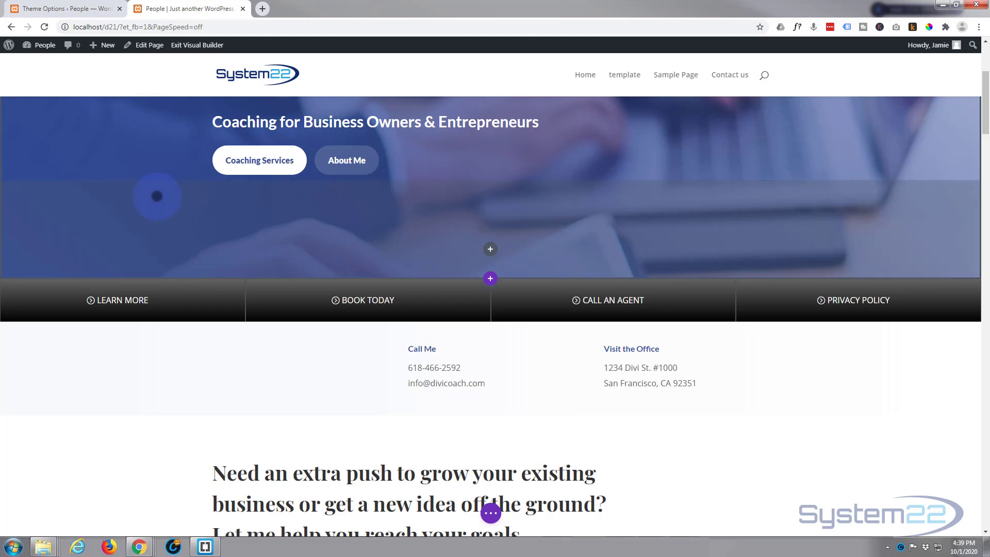
left_click(91, 293)
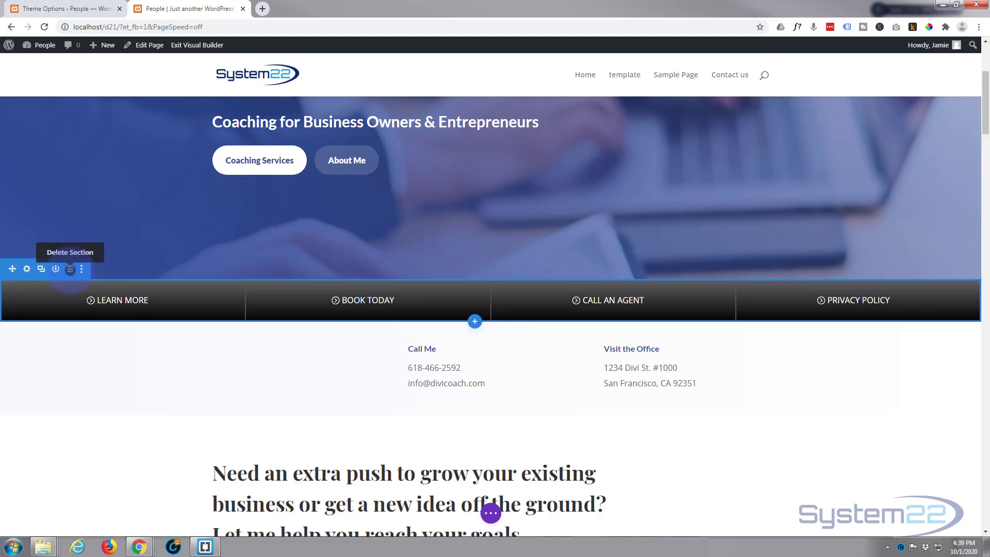
left_click(70, 269)
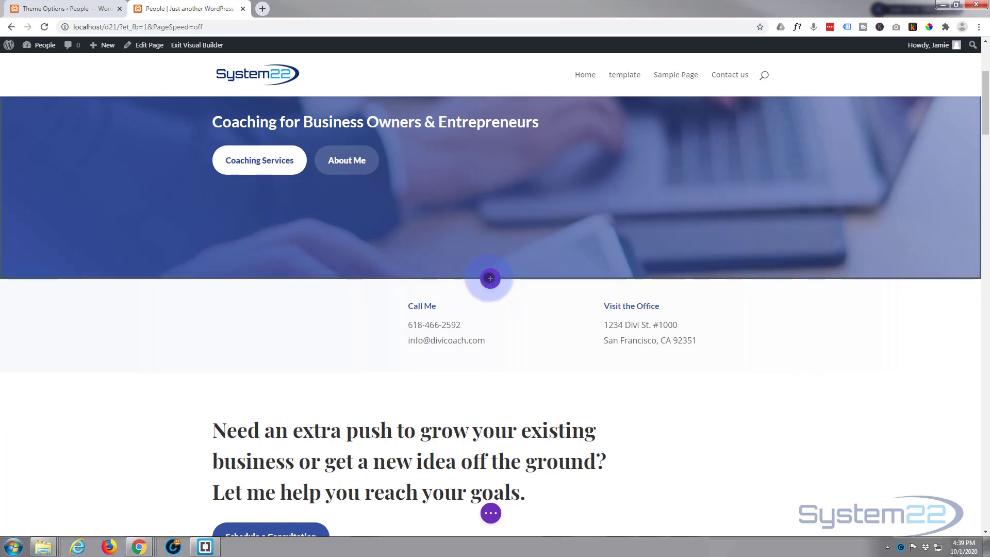
Step: Insert a new regular section directly beneath the hero, with a row of four equal columns
left_click(490, 279)
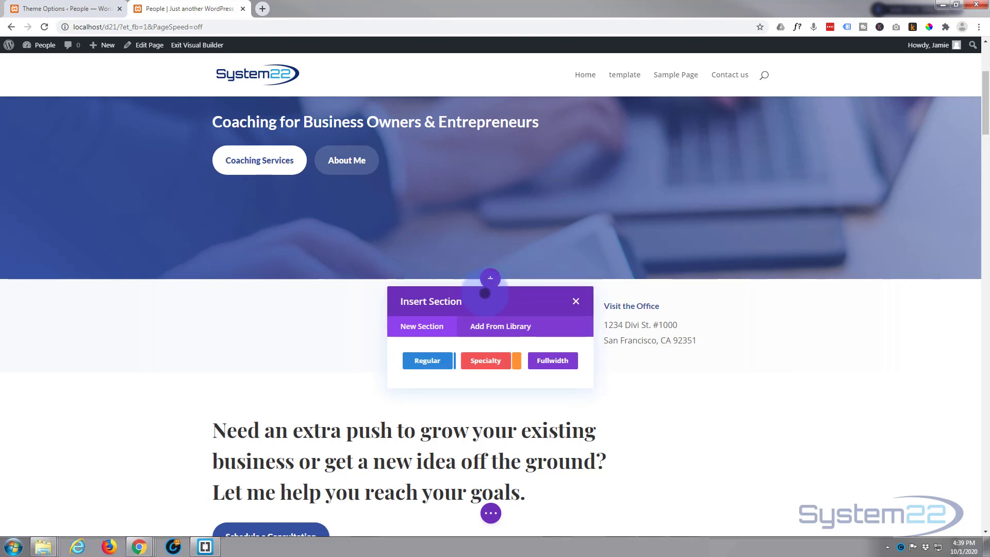
left_click(421, 359)
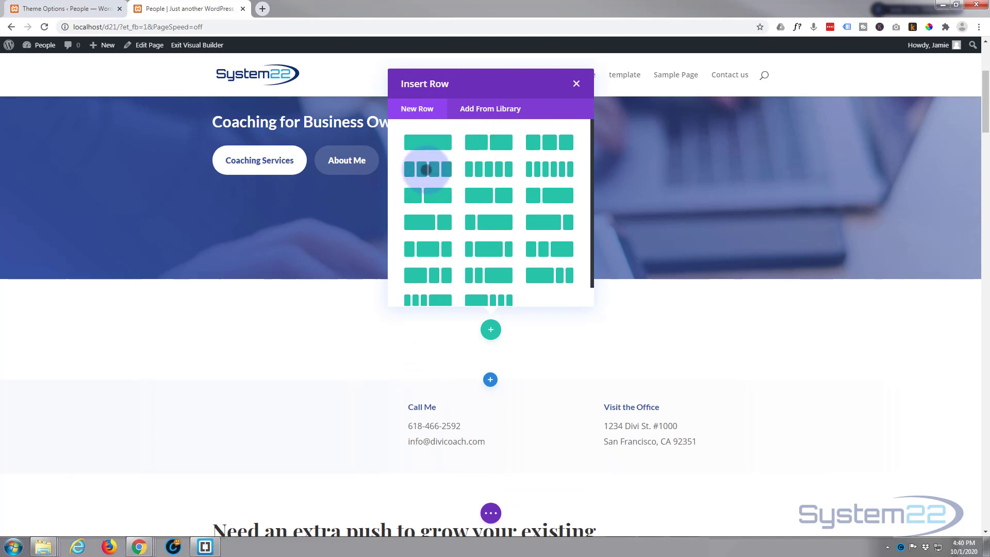
left_click(426, 169)
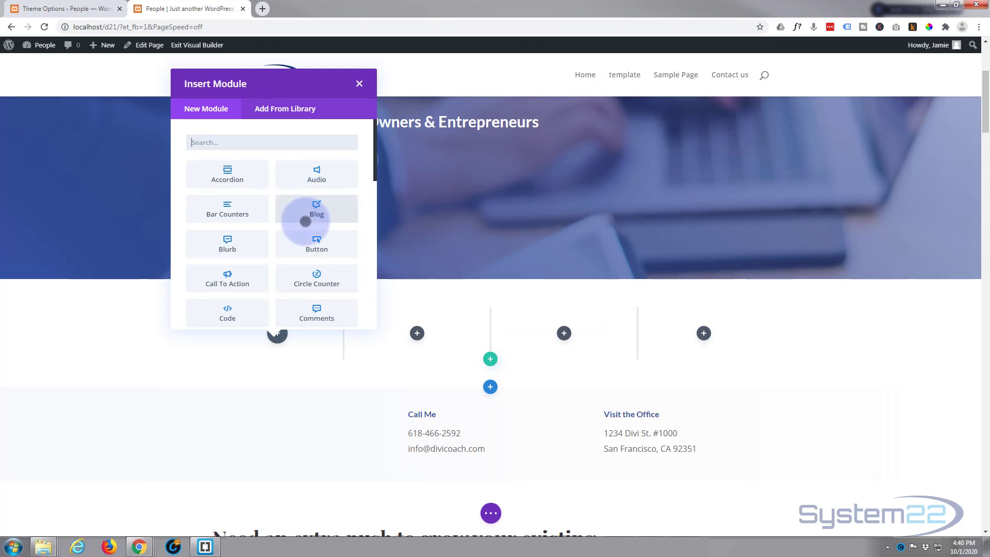
Step: Insert a Button module with its default settings into the first column of the new row and save it
left_click(318, 244)
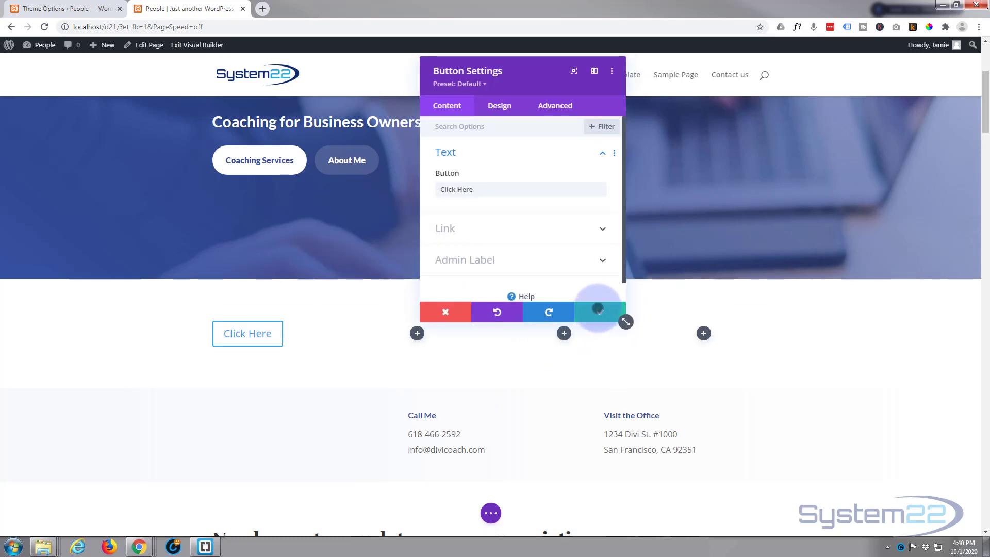
left_click(598, 309)
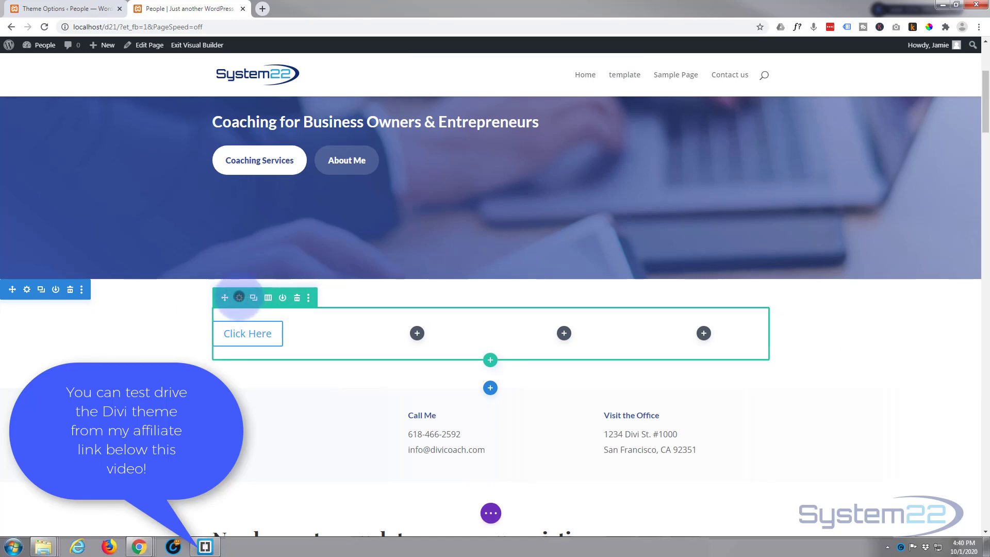
Step: Set the four-column row's width and max width to 100%
left_click(239, 297)
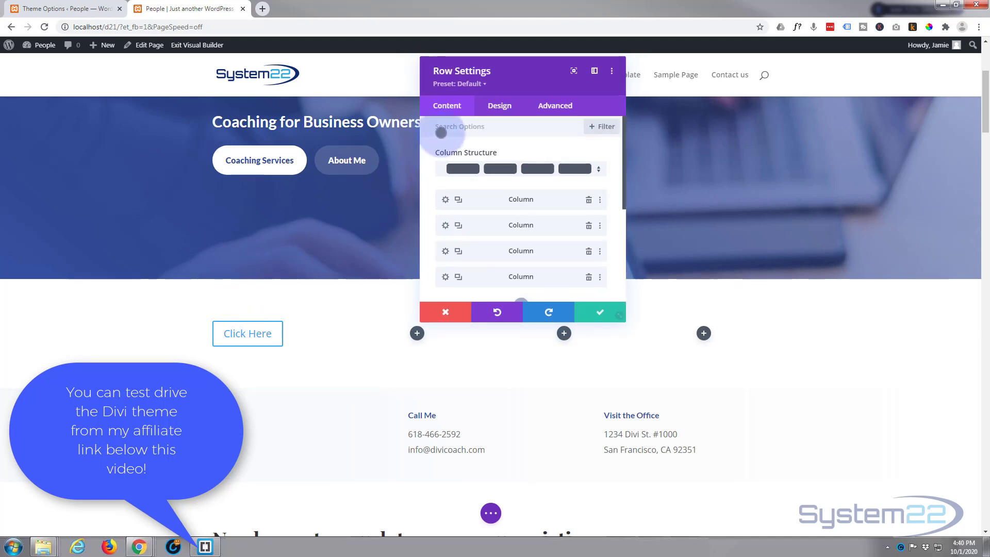
left_click(500, 105)
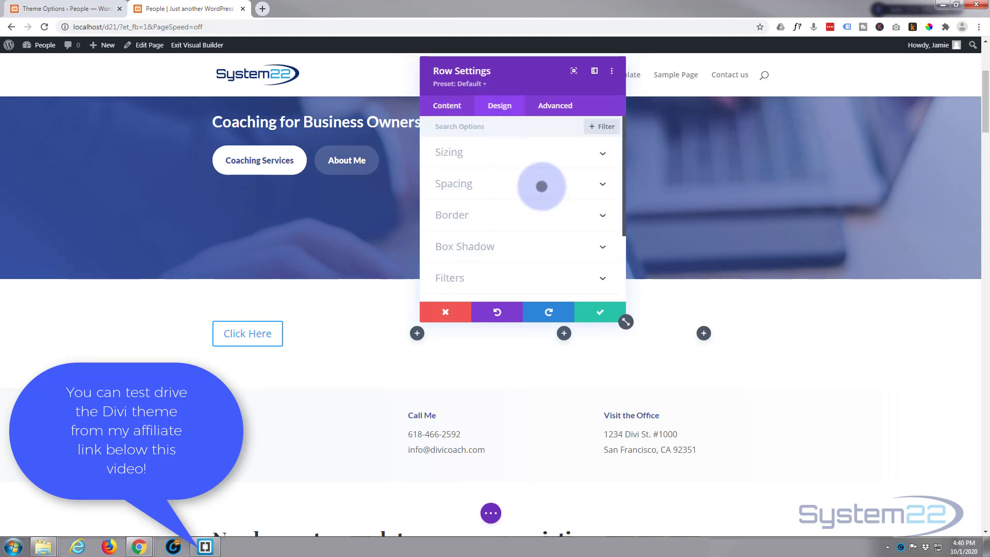
left_click(541, 149)
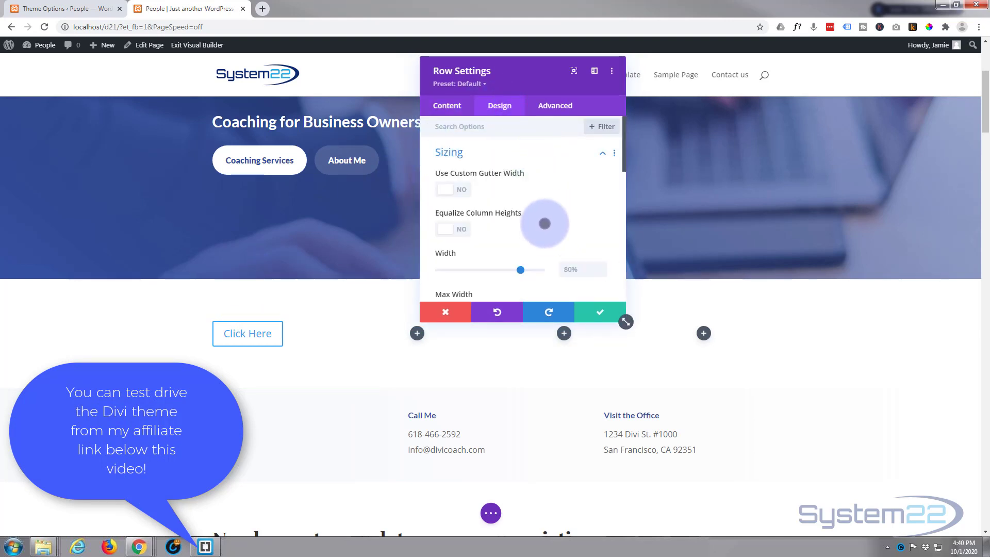
scroll(545, 224, "down", 1)
left_click_drag(519, 216, 557, 220)
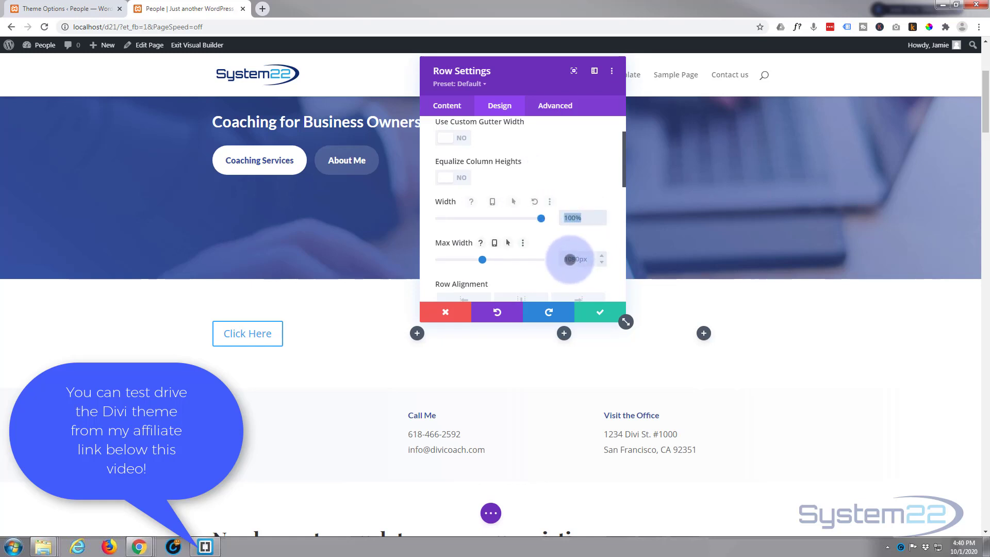
left_click(567, 258)
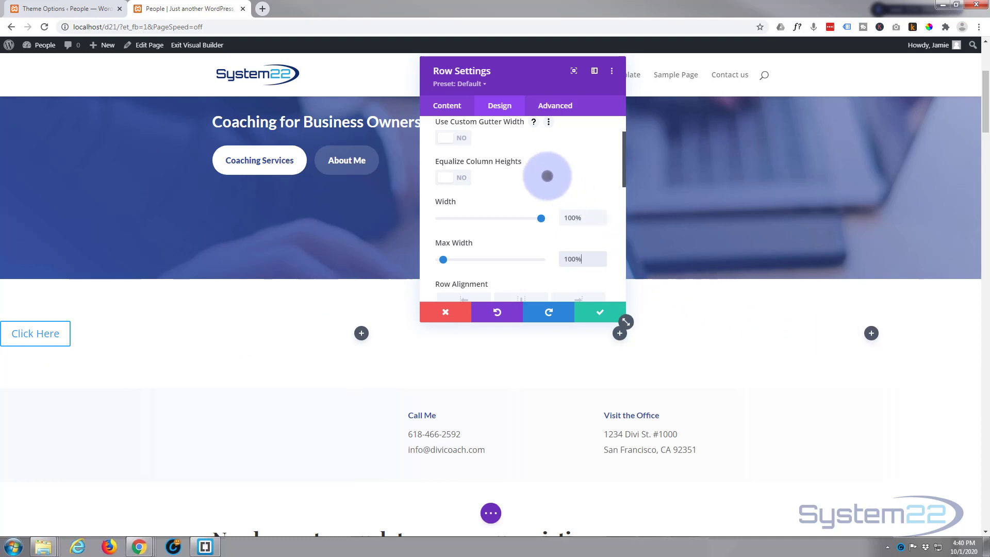
Step: Enable a custom gutter width of 1 and equalized column heights for the row
scroll(526, 180, "up", 1)
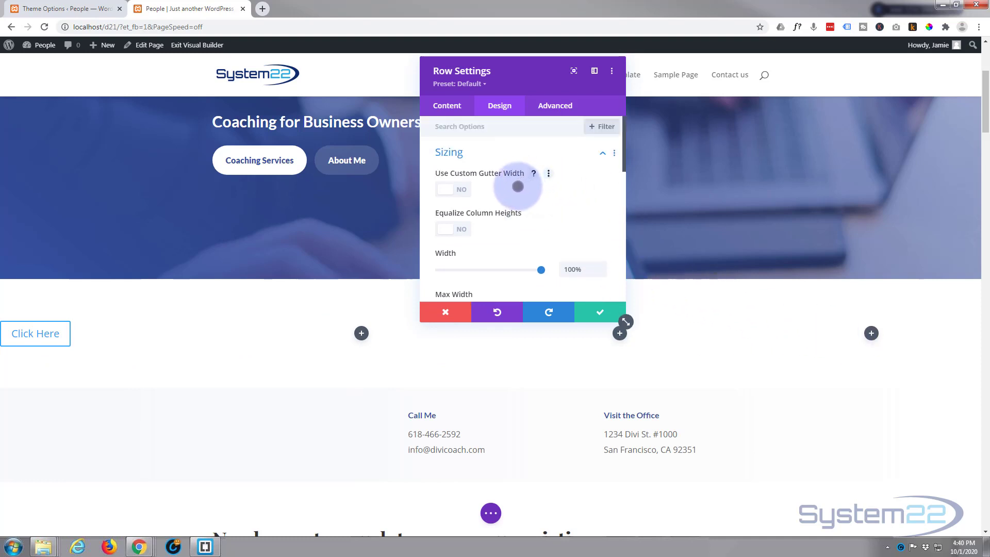
left_click(461, 188)
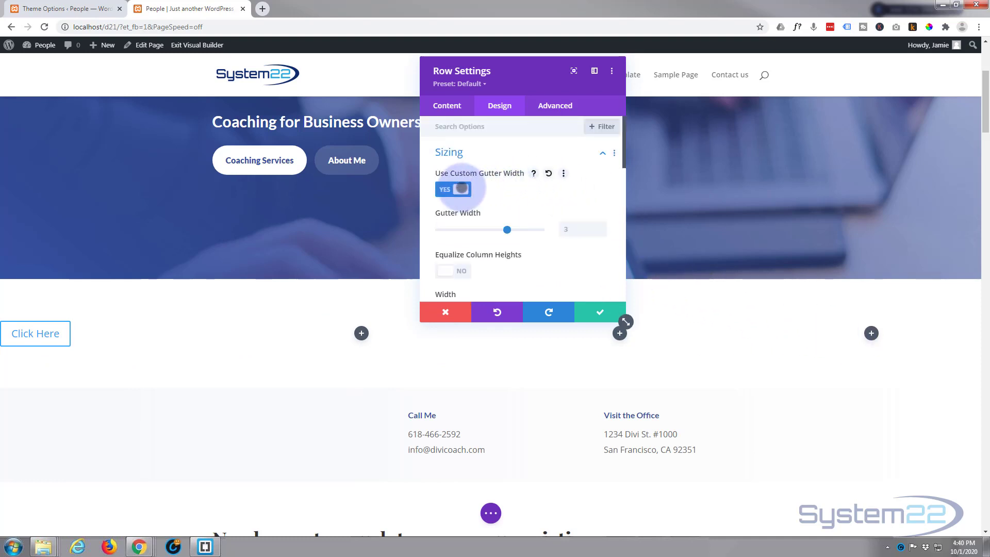
left_click_drag(508, 228, 437, 229)
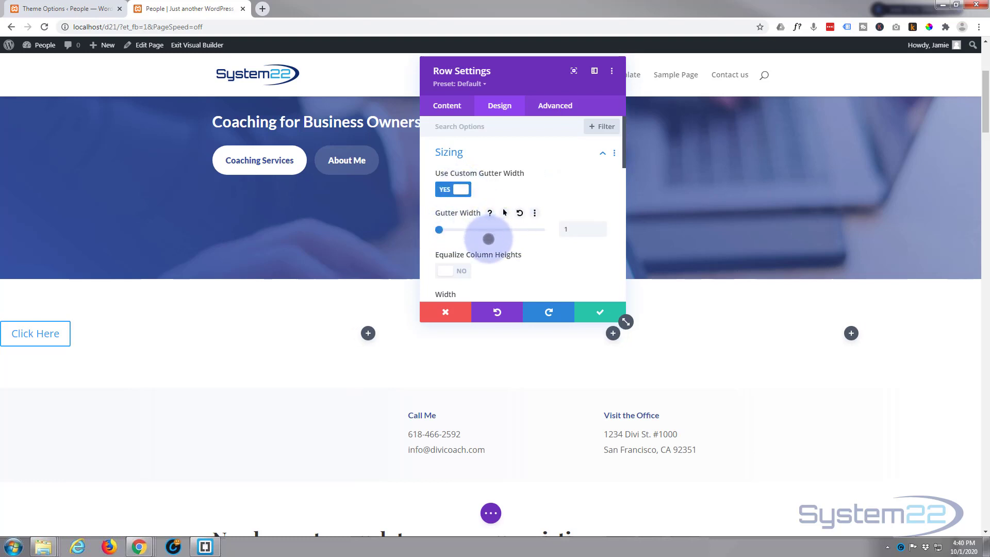
scroll(493, 232, "down", 2)
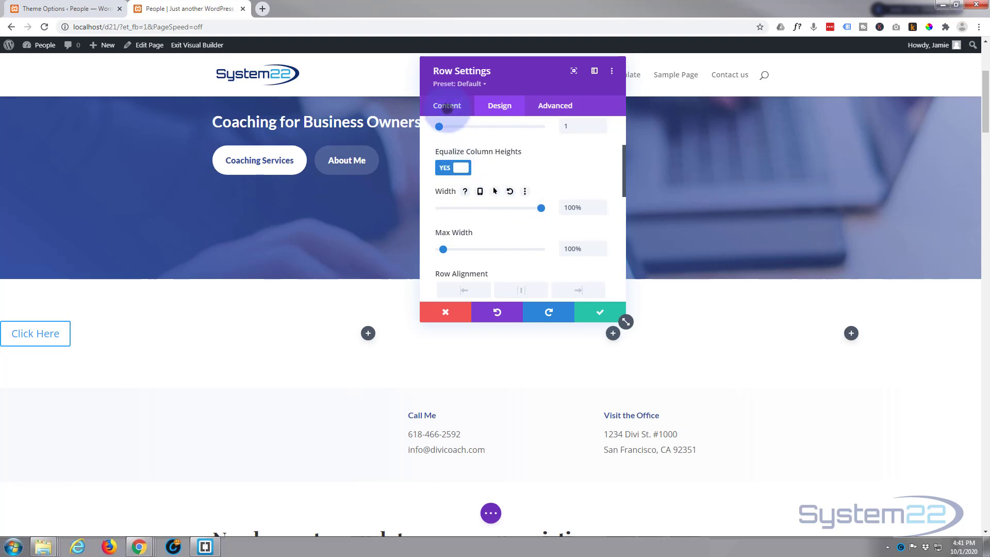
Step: Add a background gradient to the four-column row
left_click(447, 108)
scroll(466, 202, "down", 4)
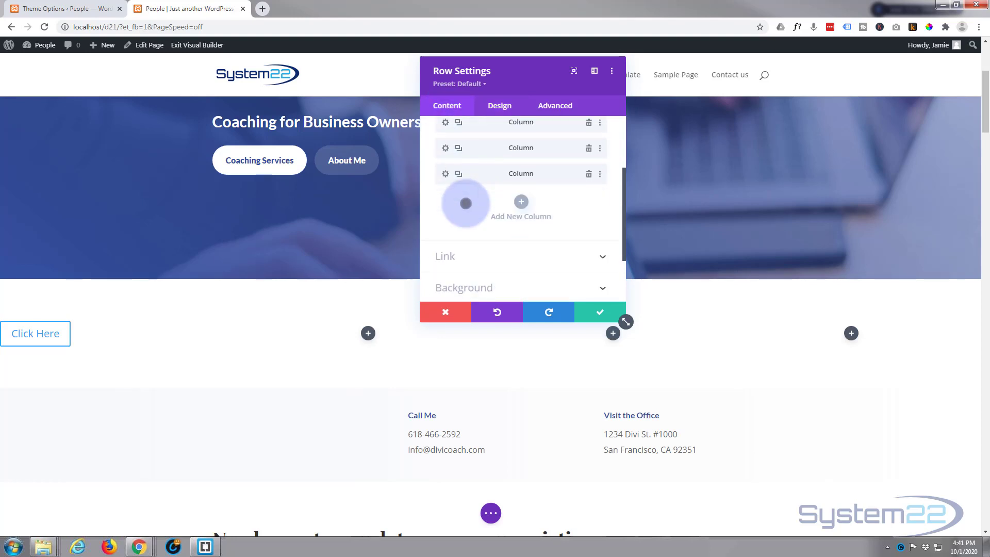
left_click(521, 204)
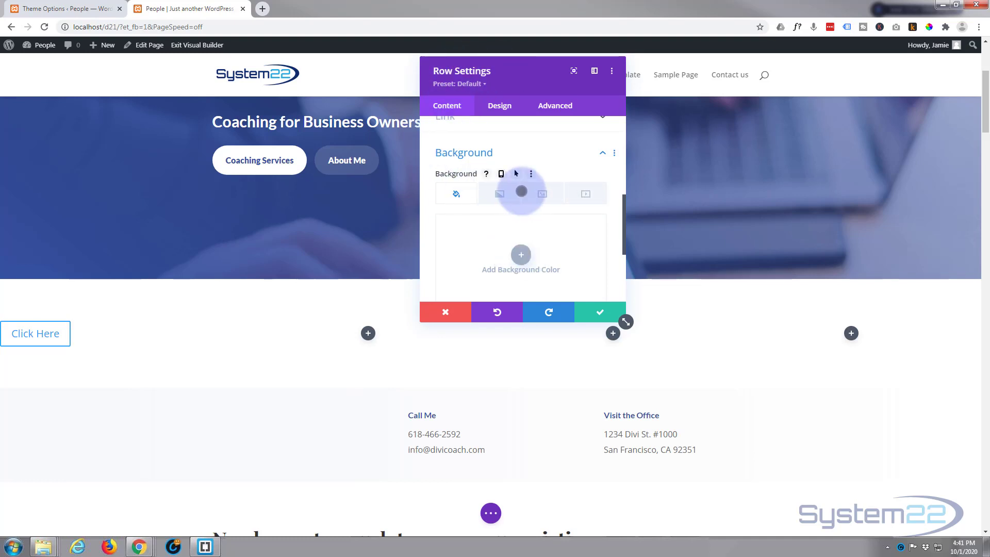
scroll(499, 193, "down", 3)
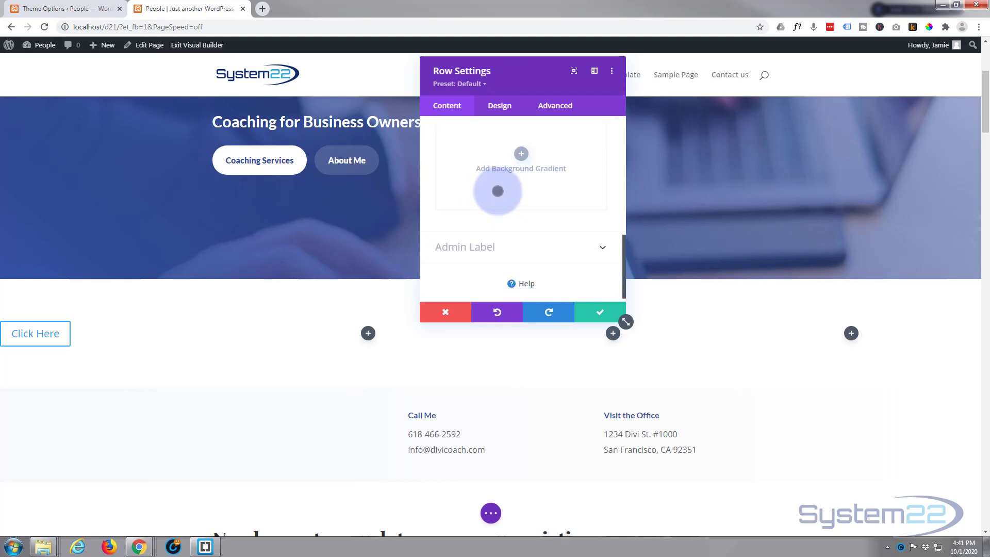
left_click(513, 156)
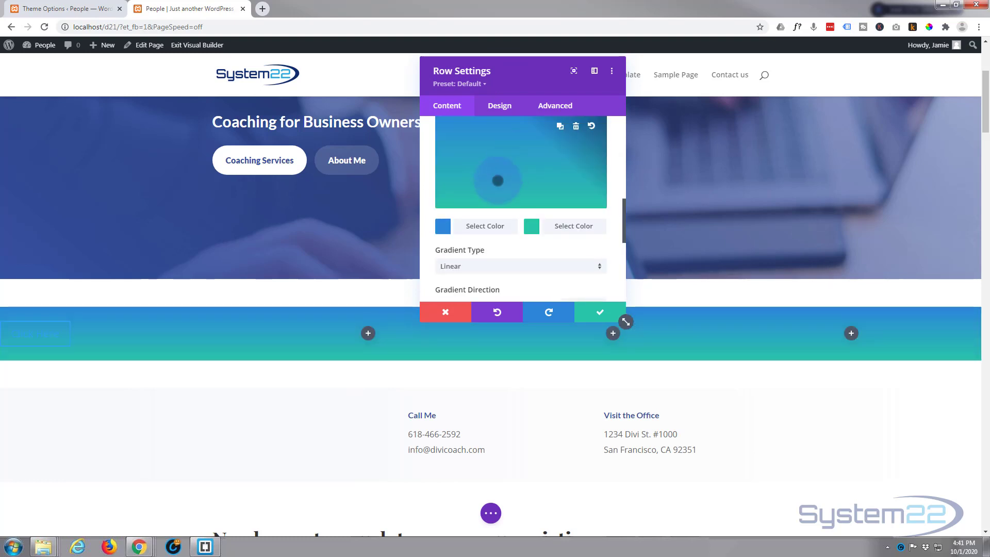
Step: Set the first colour of the row's background gradient to grey #727272
scroll(497, 181, "down", 2)
left_click(488, 173)
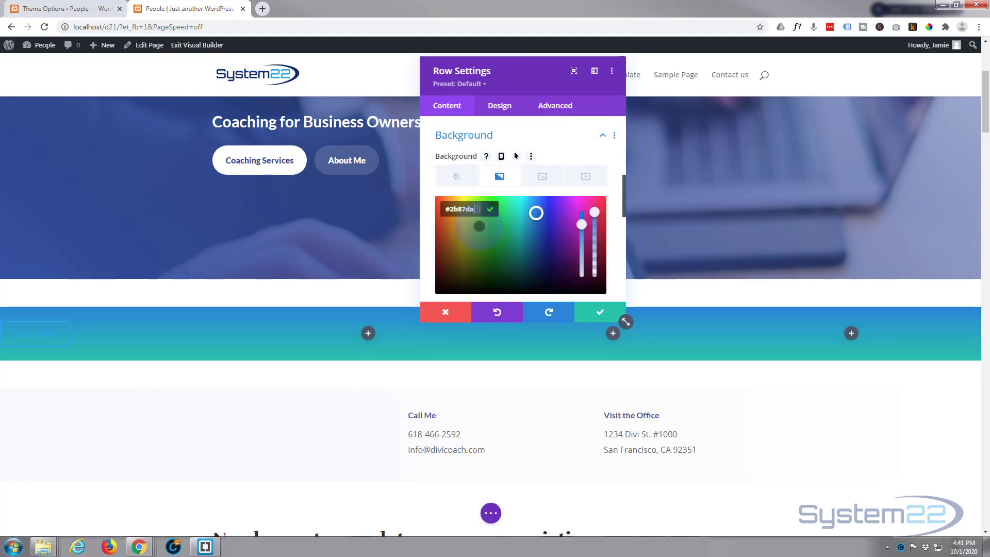
scroll(515, 156, "down", 3)
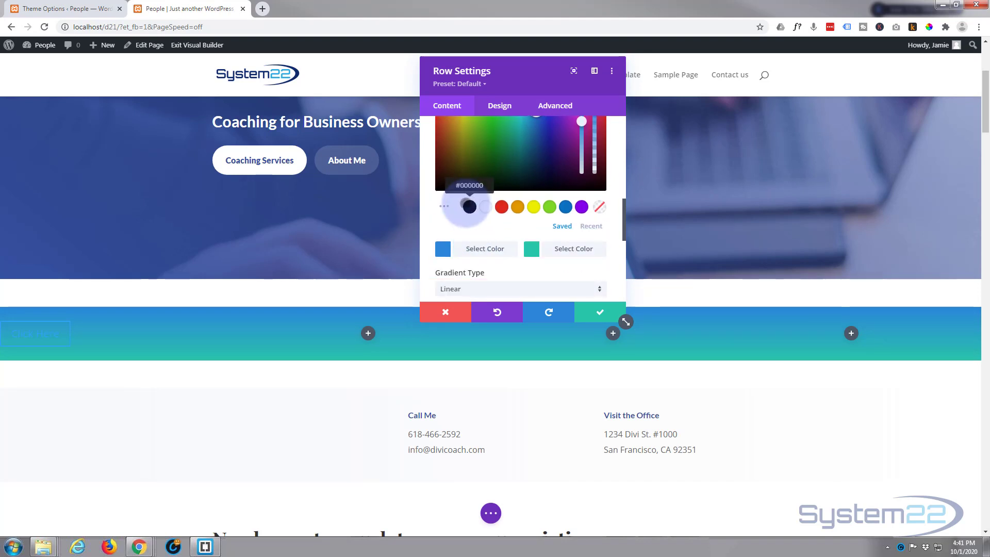
left_click(469, 207)
scroll(450, 189, "up", 3)
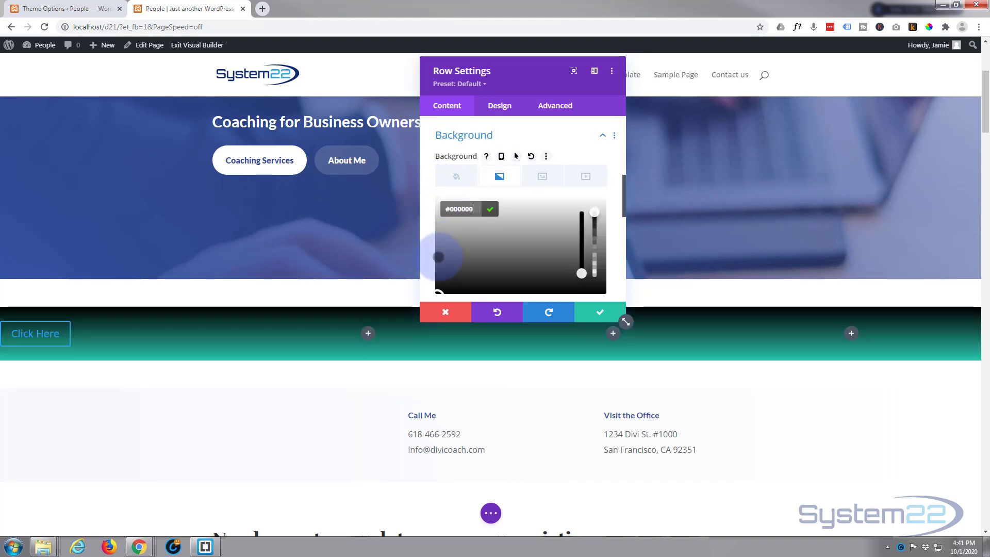
left_click(441, 259)
left_click(439, 252)
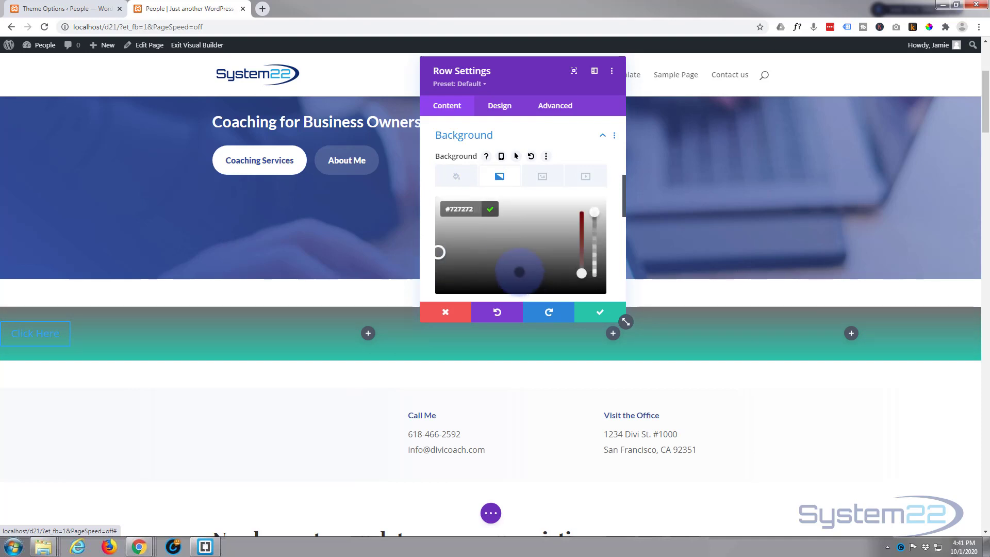
Step: Set the second colour of the row's background gradient to black #000000 and save the row
scroll(516, 270, "down", 3)
left_click(556, 249)
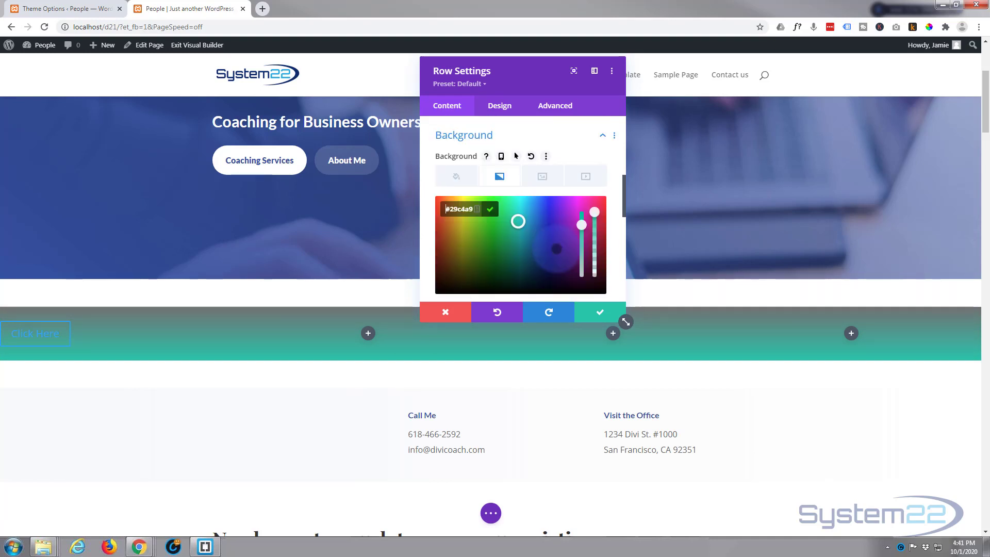
scroll(468, 258, "down", 1)
left_click(469, 258)
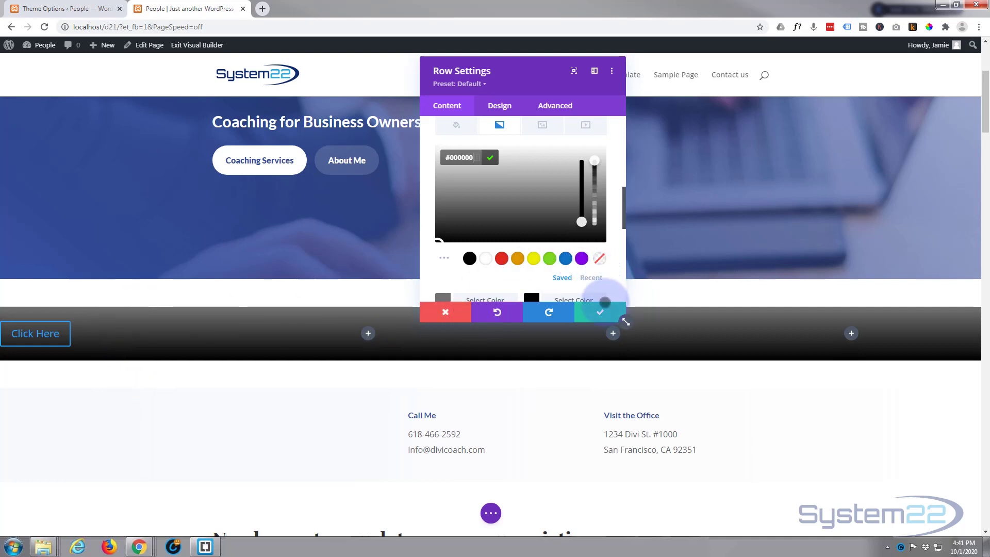
left_click(596, 312)
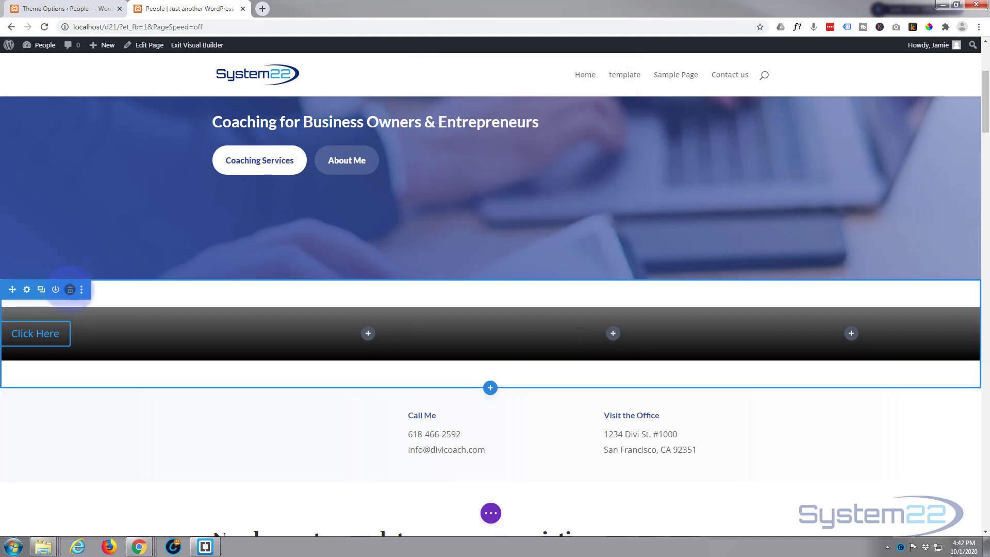
Step: Set the top and bottom padding of the section containing the gradient row to 0px and save it
left_click(27, 289)
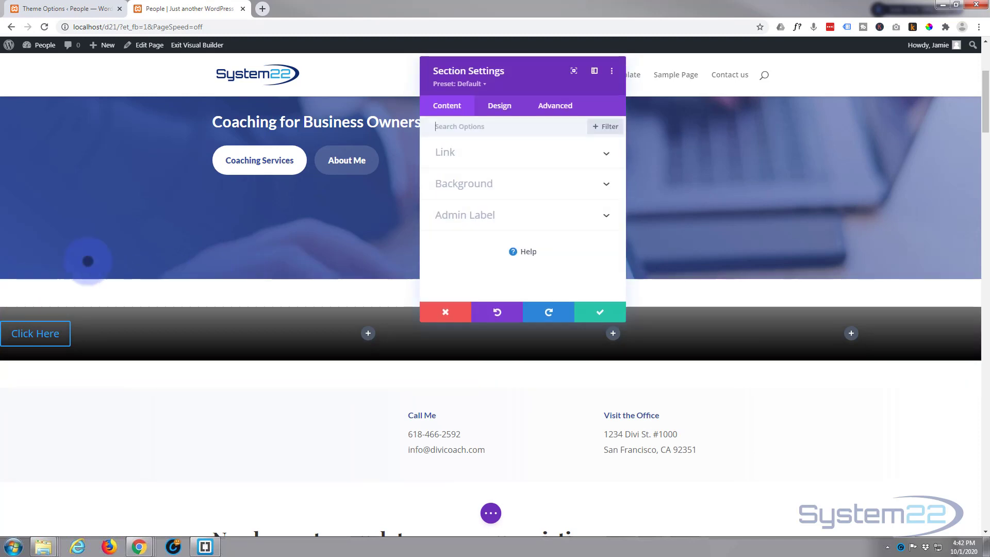
left_click(496, 106)
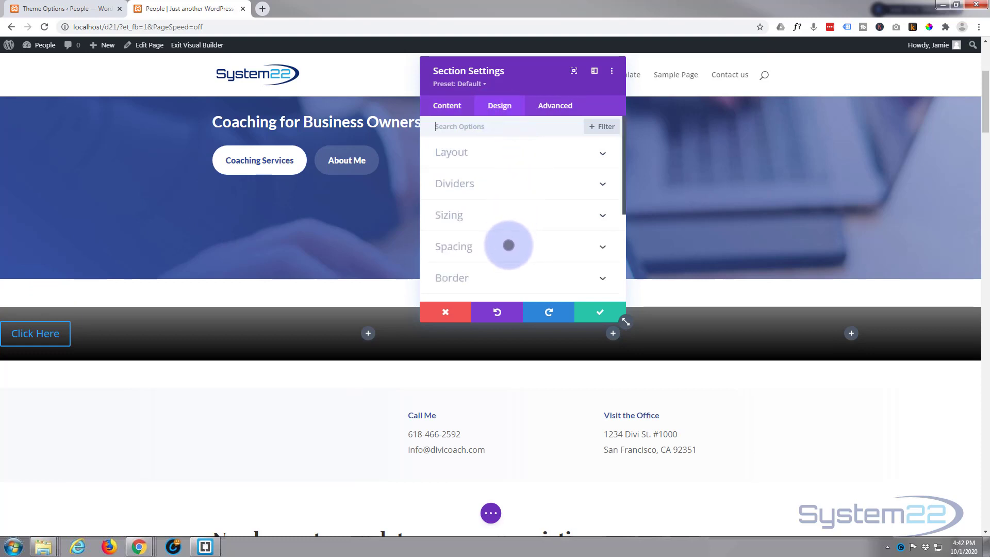
left_click(509, 246)
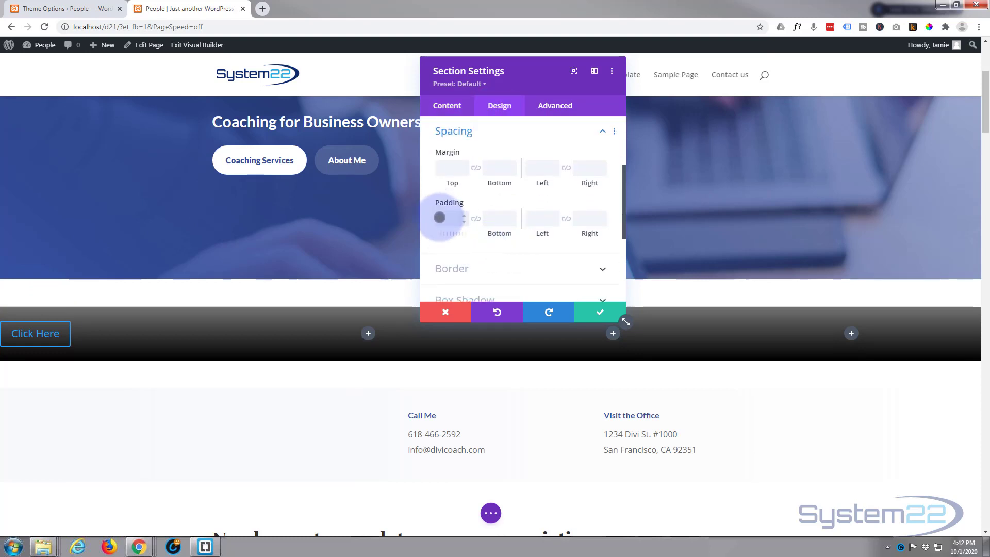
left_click(443, 220)
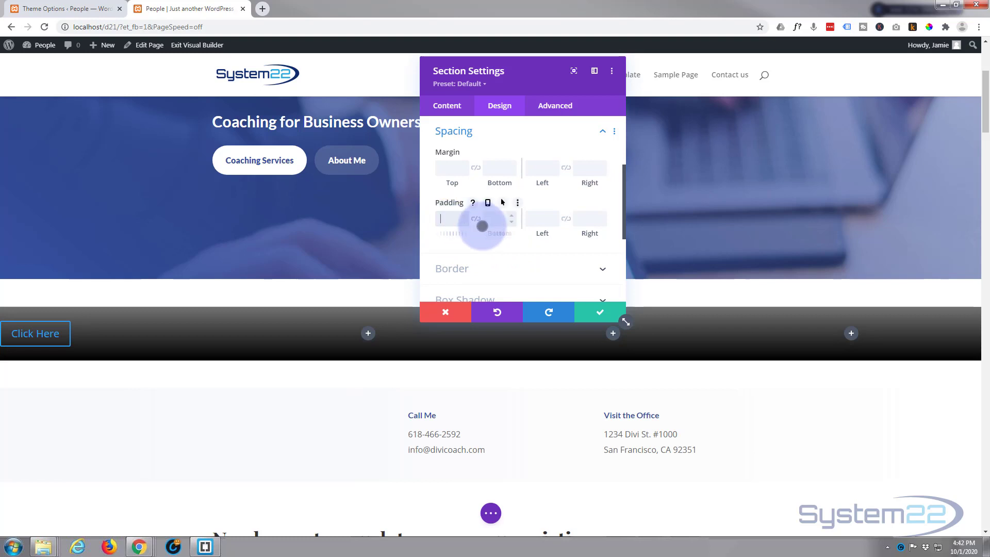
type("0px")
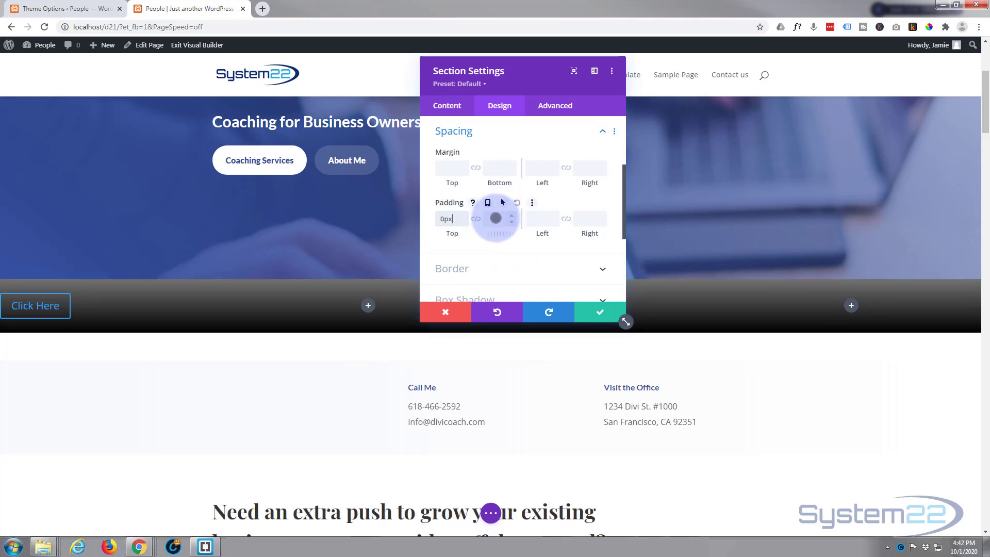
left_click(495, 218)
type("0px")
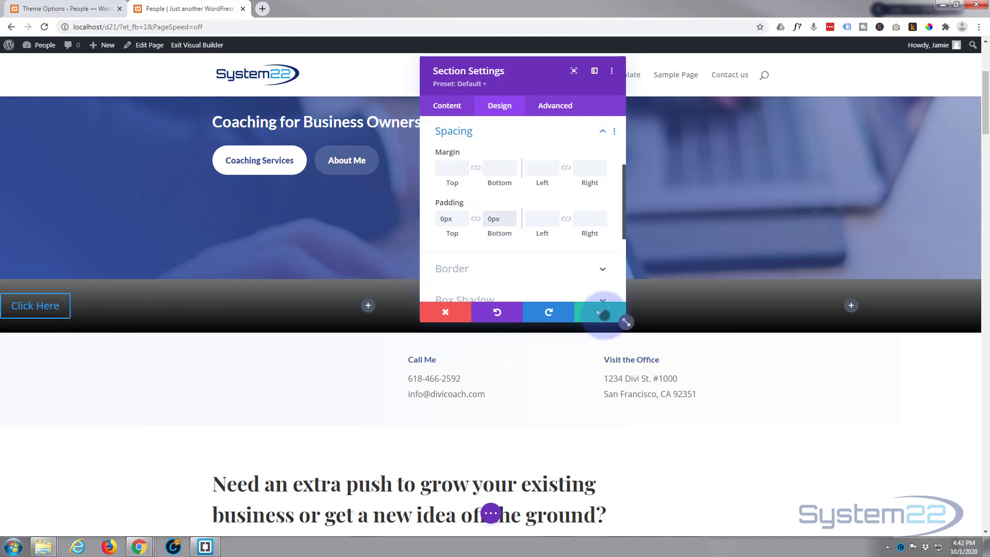
left_click(601, 312)
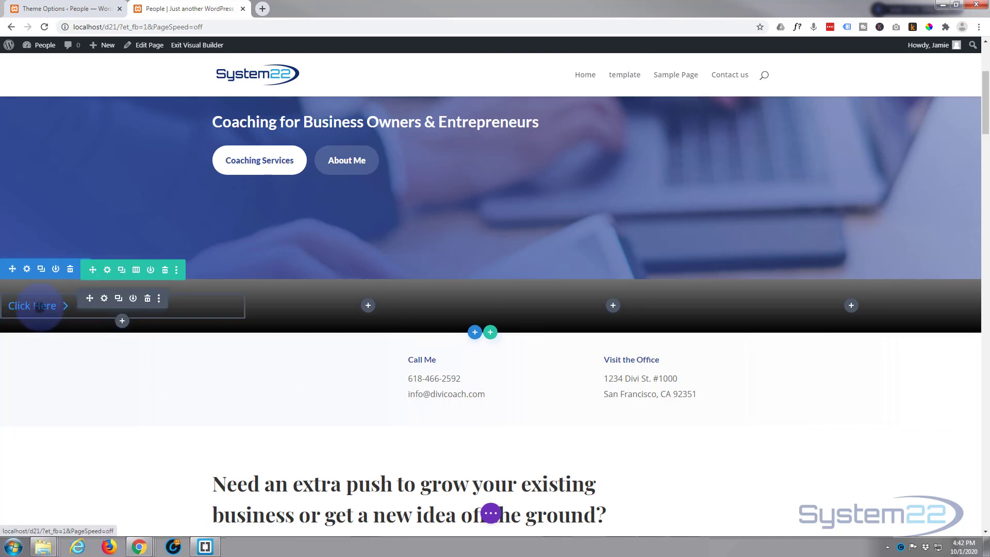
Step: Change the text of the button in the first column to "Learn more"
left_click(32, 306)
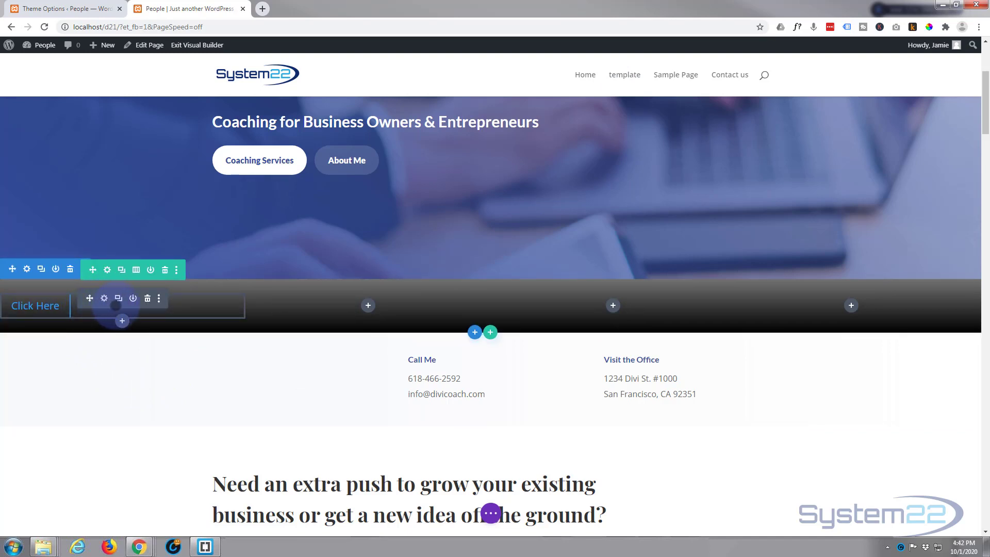
left_click(104, 298)
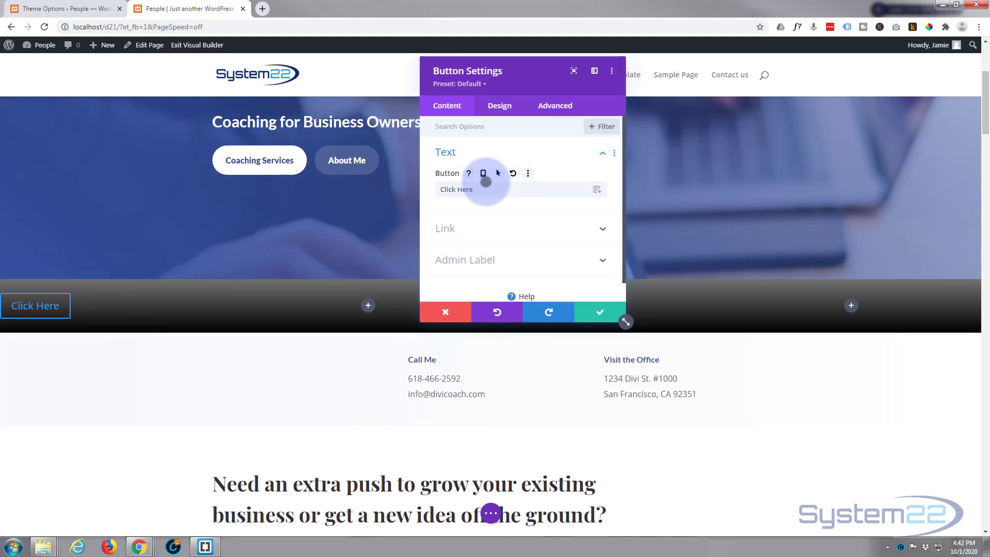
left_click_drag(477, 190, 418, 190)
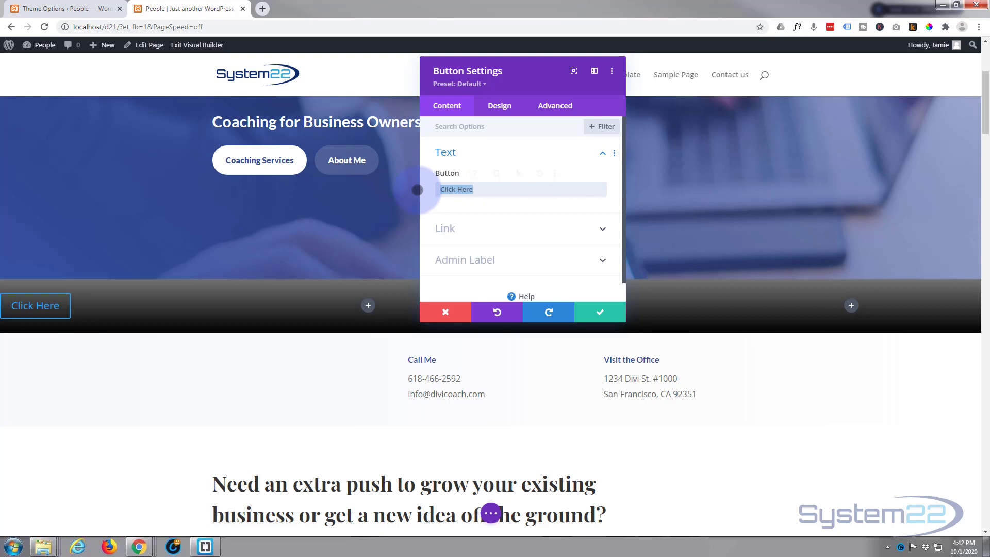
type("Learn more")
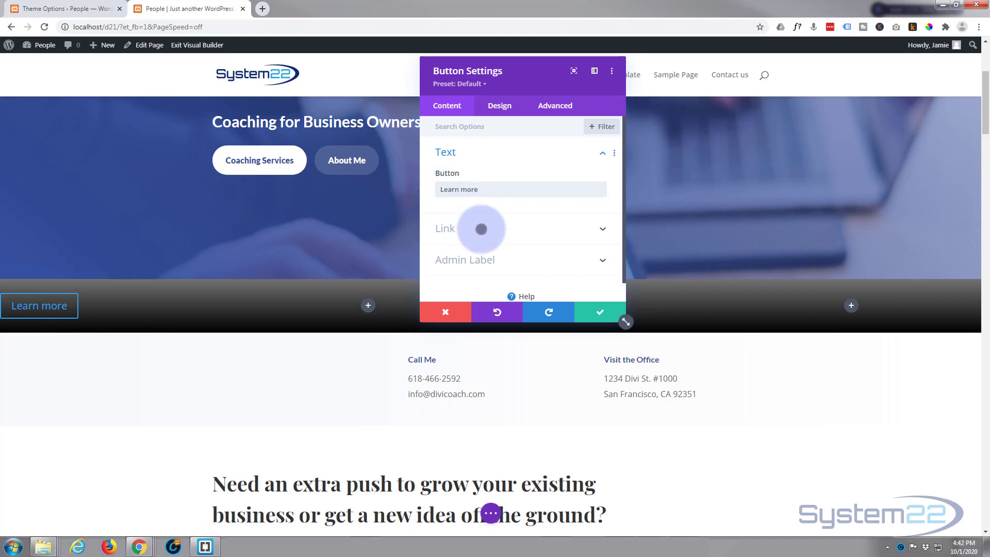
Step: Set the "Learn more" button's link URL to # and keep its link target as In The Same Window
left_click(482, 228)
left_click(452, 170)
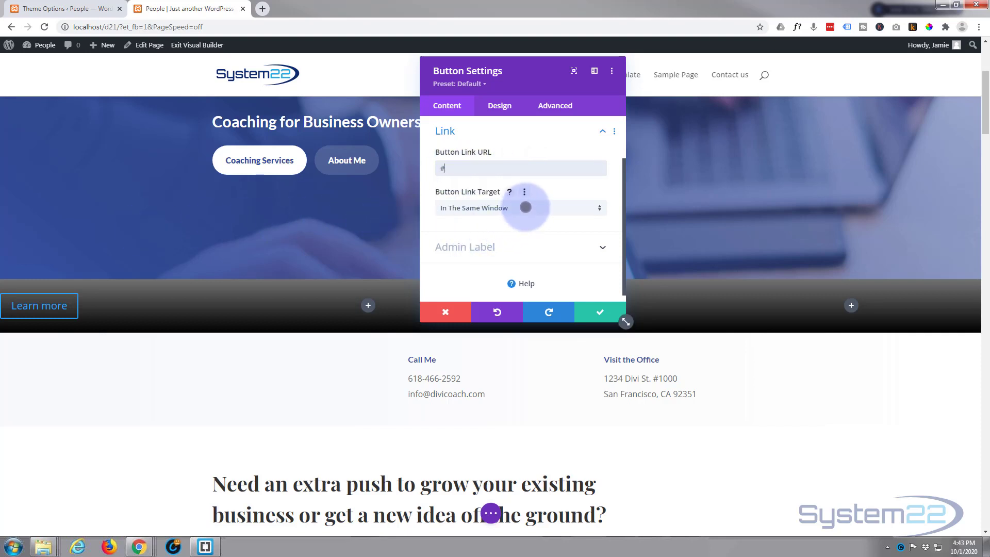
left_click(526, 207)
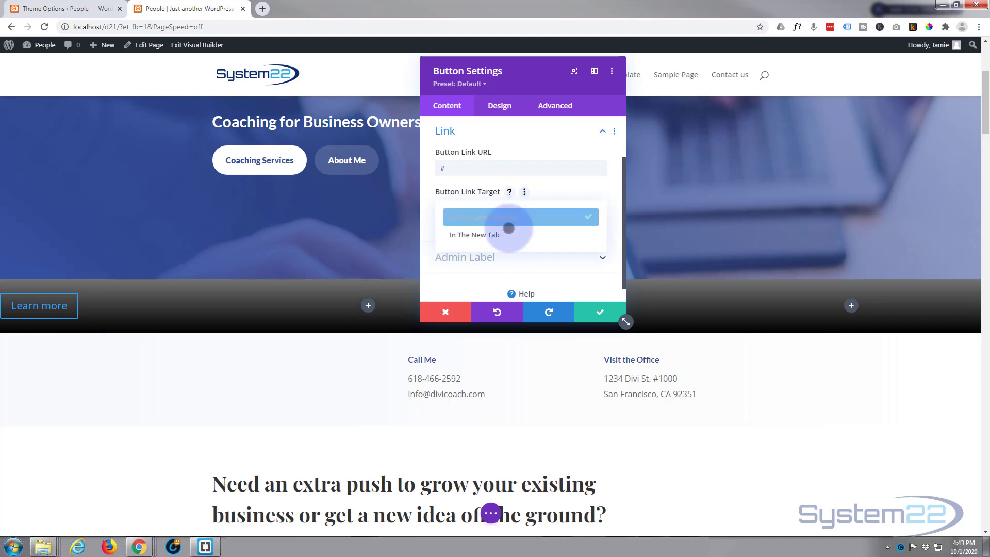
left_click(545, 197)
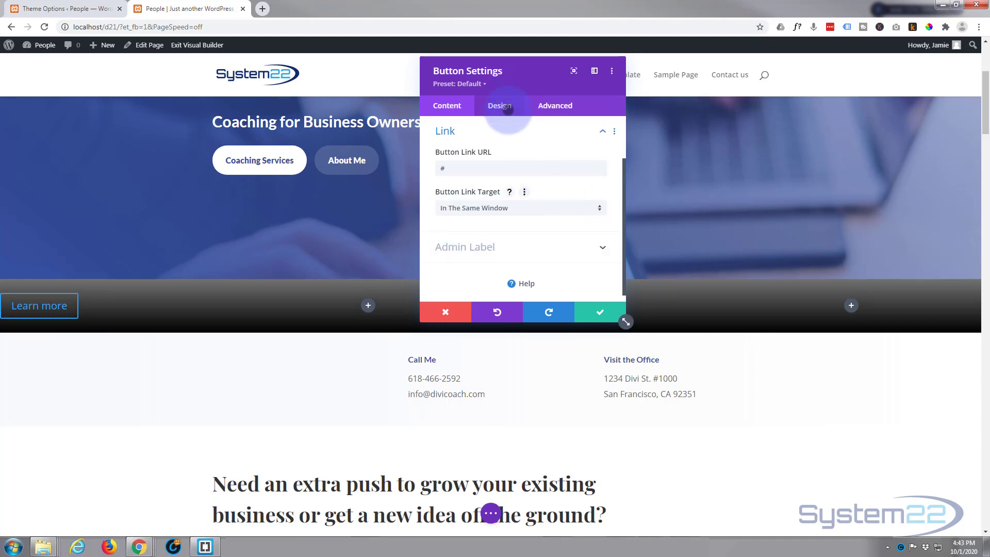
Step: Centre-align the "Learn more" button within its column
left_click(502, 108)
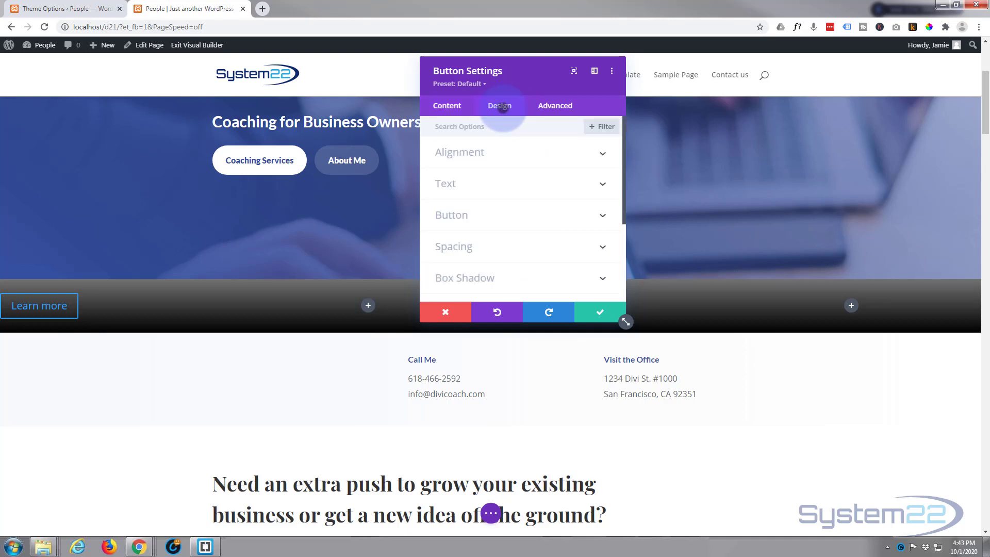
left_click(529, 149)
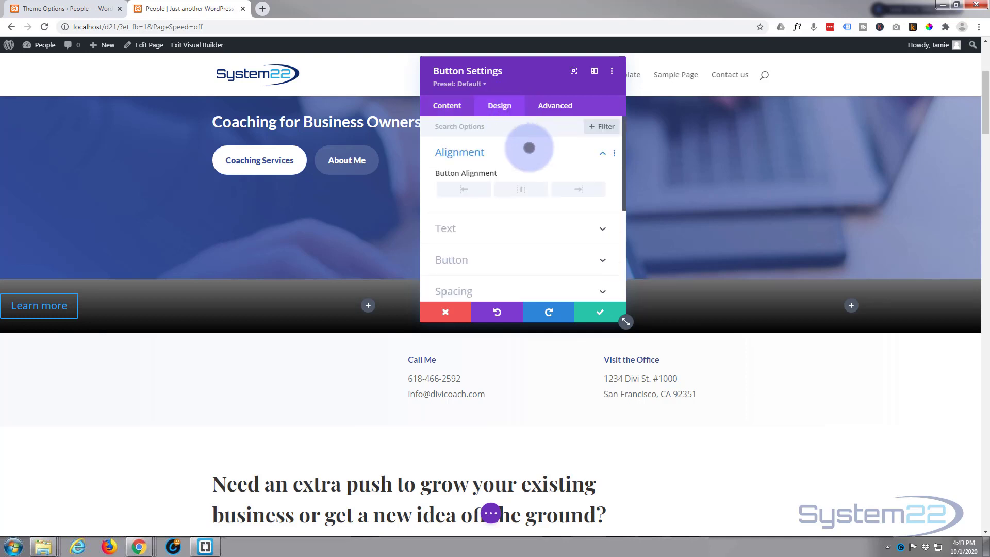
left_click(518, 189)
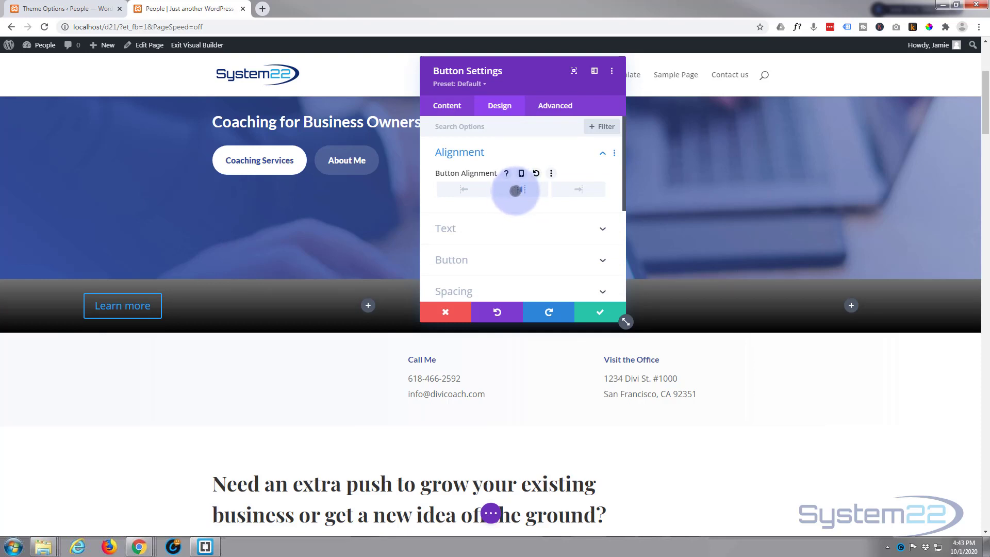
Step: Enable custom styles for the "Learn more" button
scroll(511, 204, "down", 2)
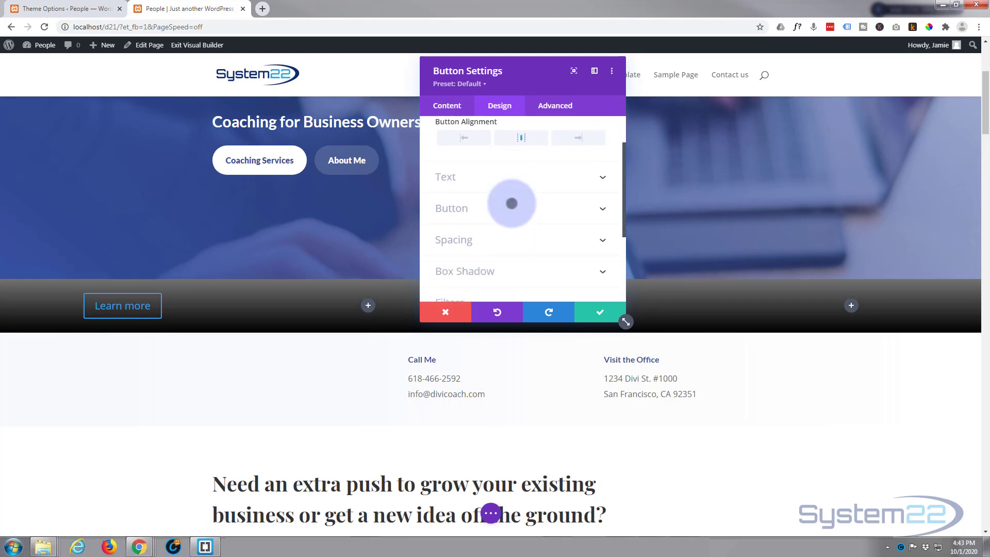
left_click(502, 203)
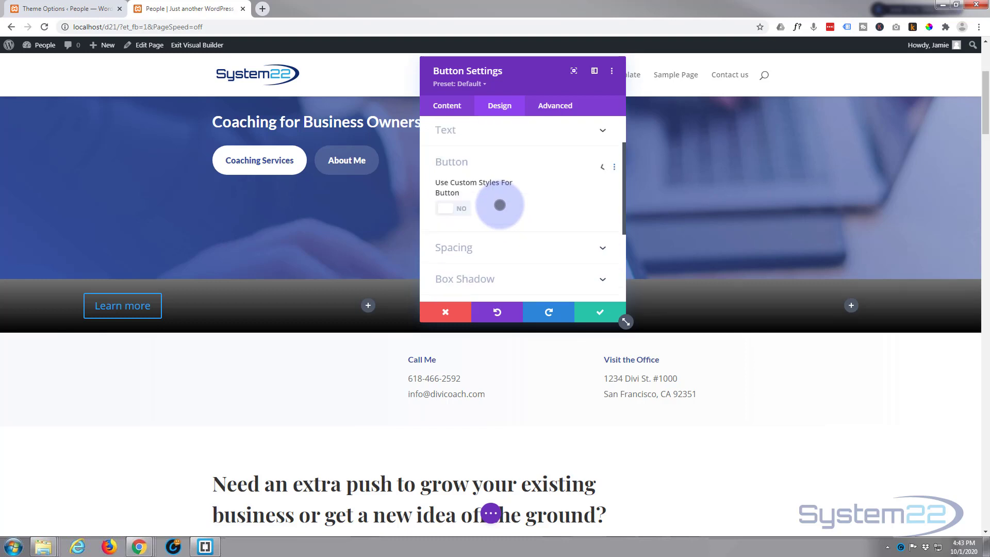
mouse_move(454, 151)
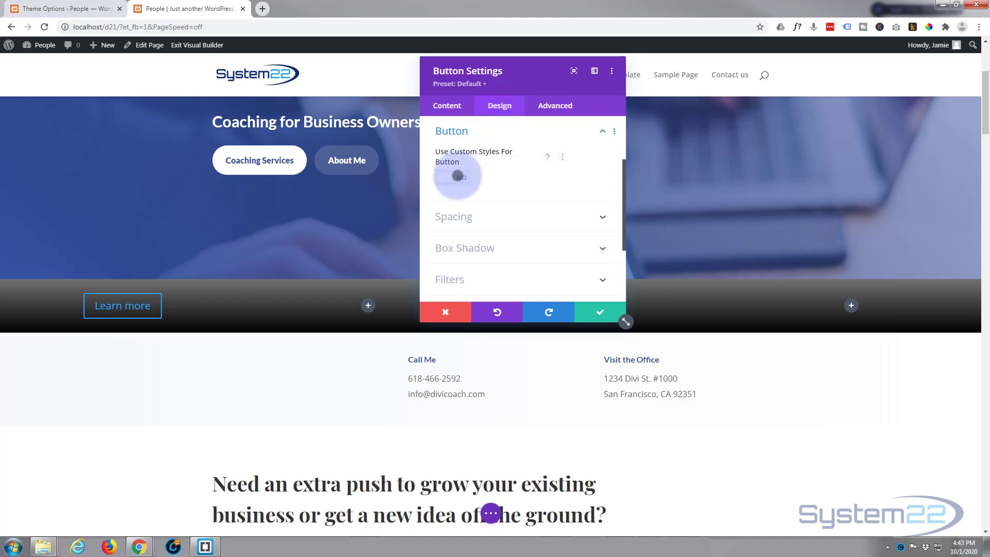
left_click(457, 175)
Step: Set the button's text size to 16px and its text colour to white #ffffff
scroll(521, 182, "down", 1)
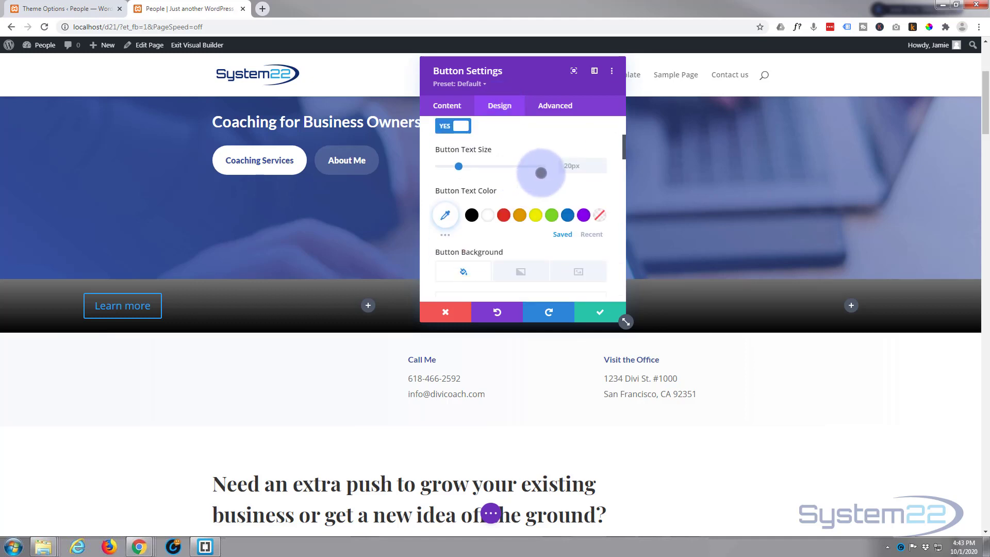
left_click(600, 168)
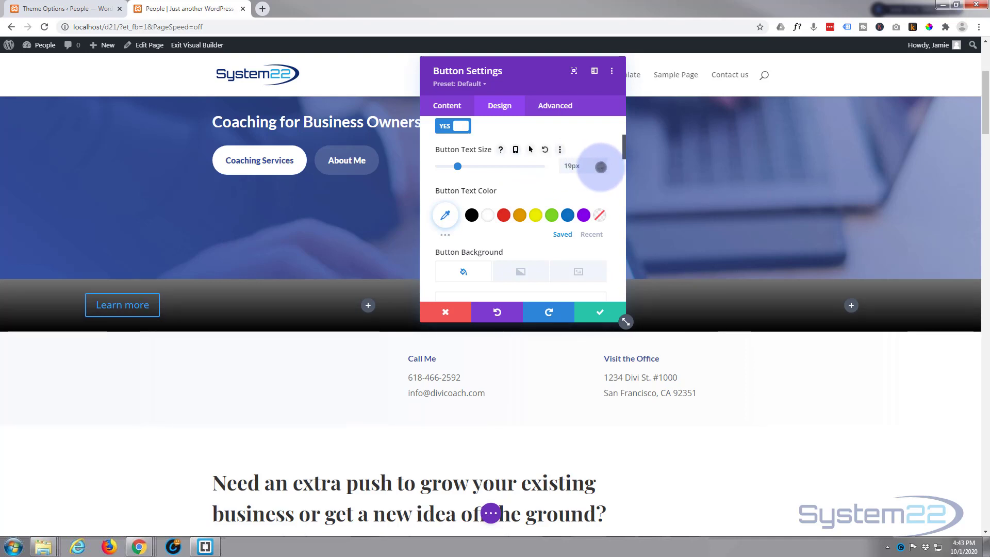
left_click(601, 168)
left_click(601, 168)
left_click(601, 167)
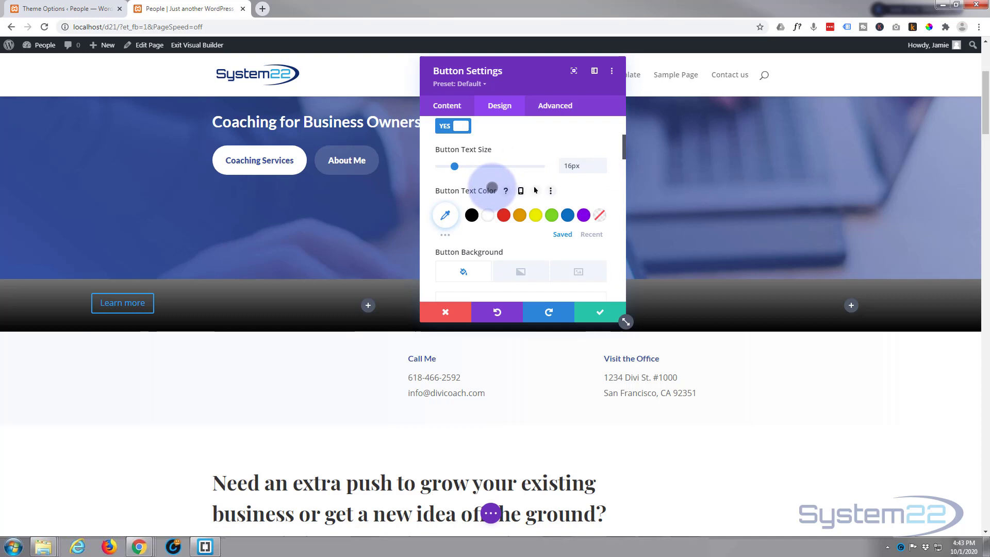
left_click(487, 214)
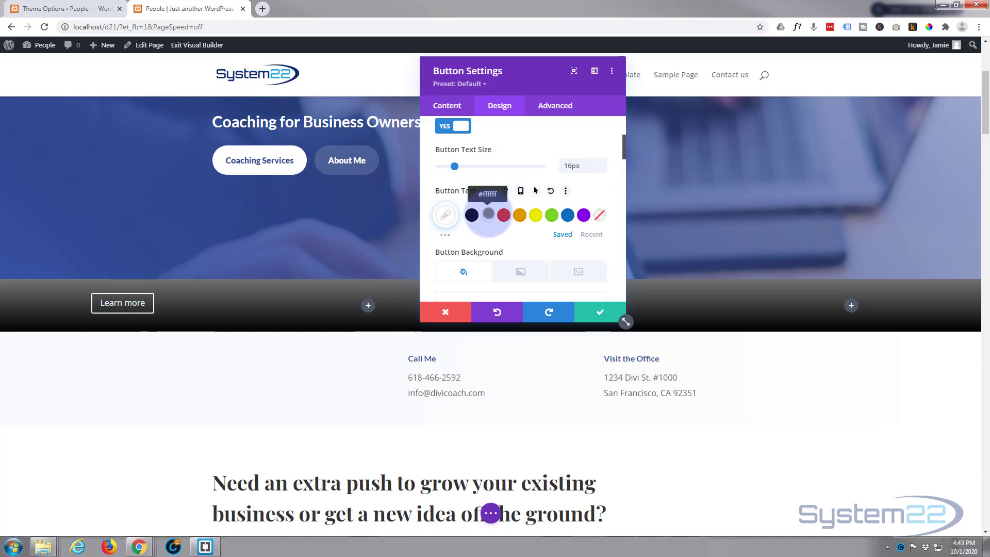
Step: Set the button's border width to 0px
scroll(488, 213, "down", 3)
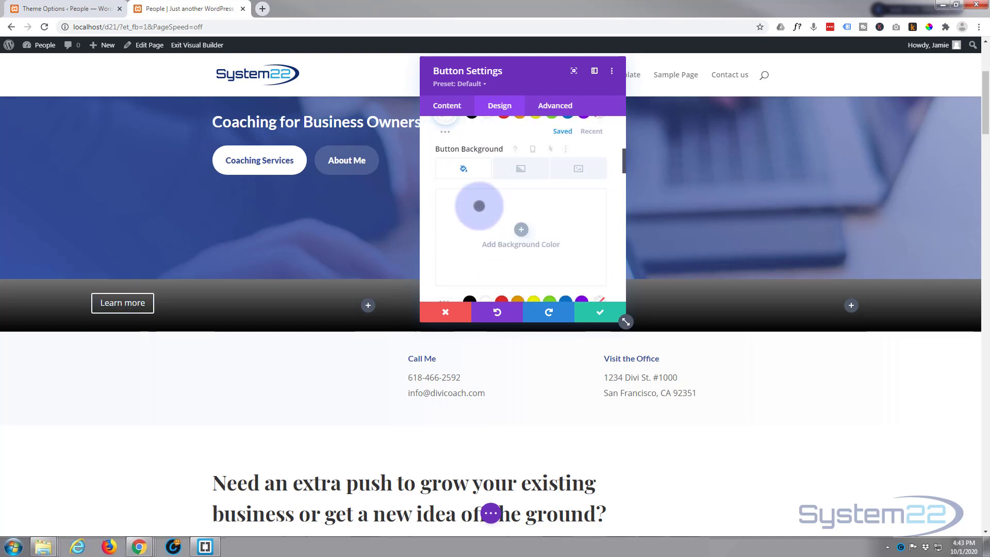
scroll(488, 193, "down", 3)
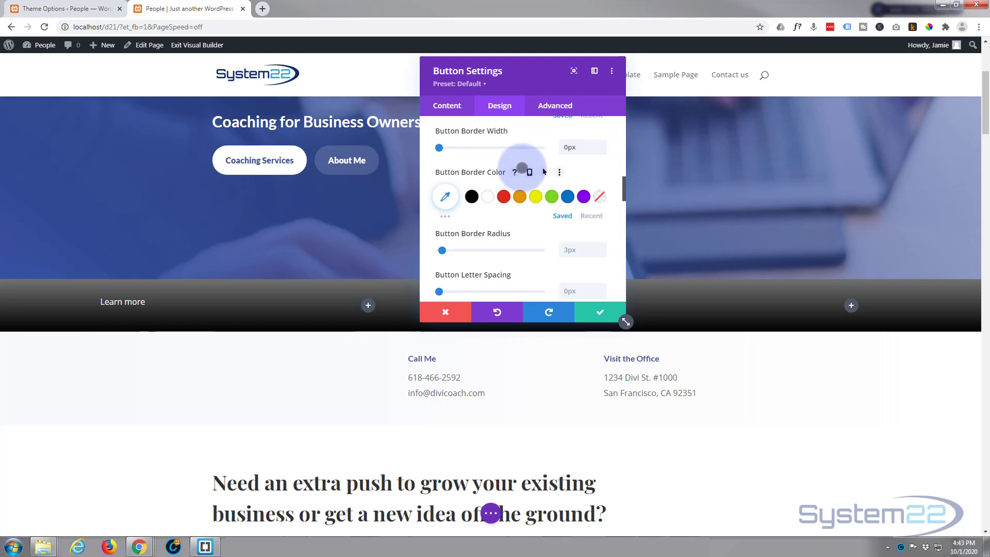
Step: Keep the button icon enabled and choose the circled right-pointing chevron as its icon
scroll(522, 168, "down", 3)
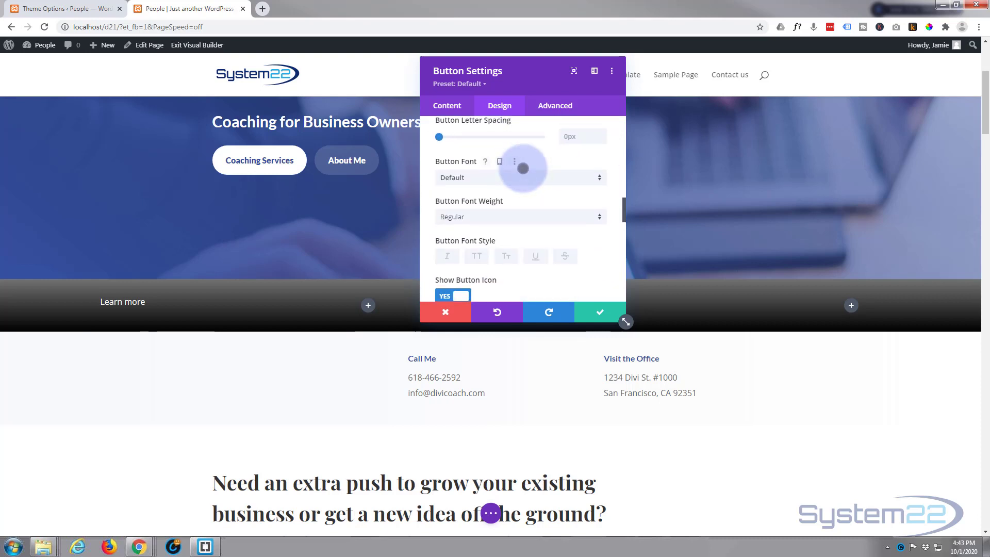
scroll(522, 168, "down", 2)
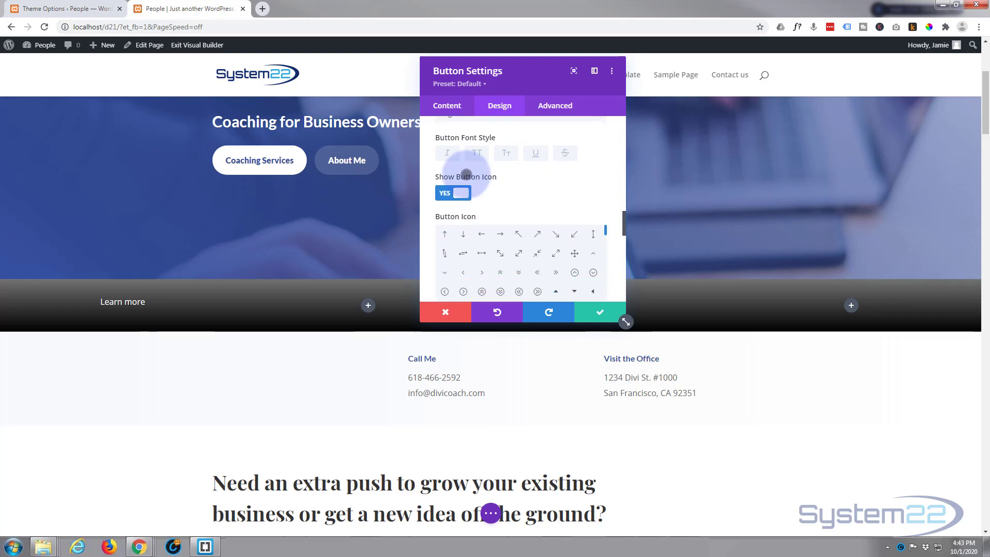
left_click(456, 193)
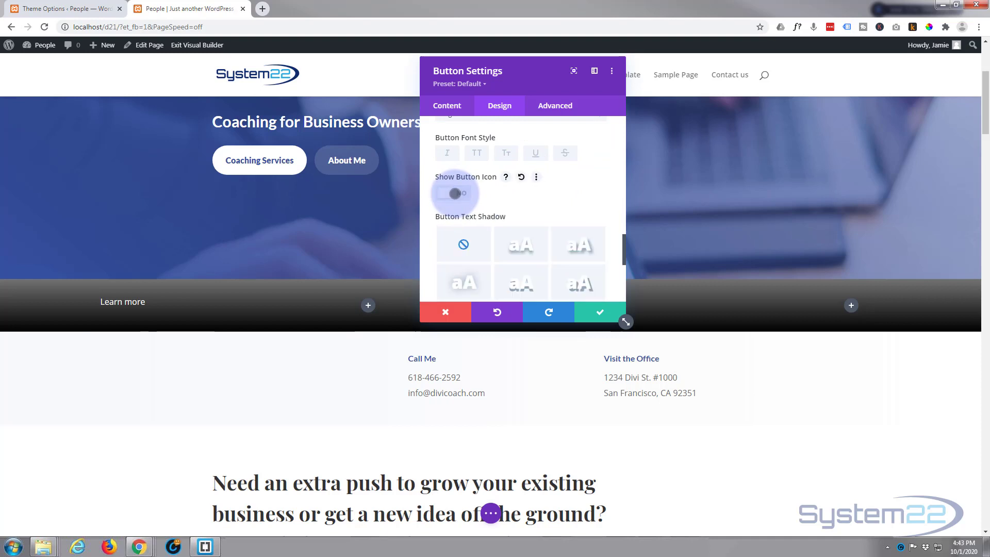
left_click(452, 192)
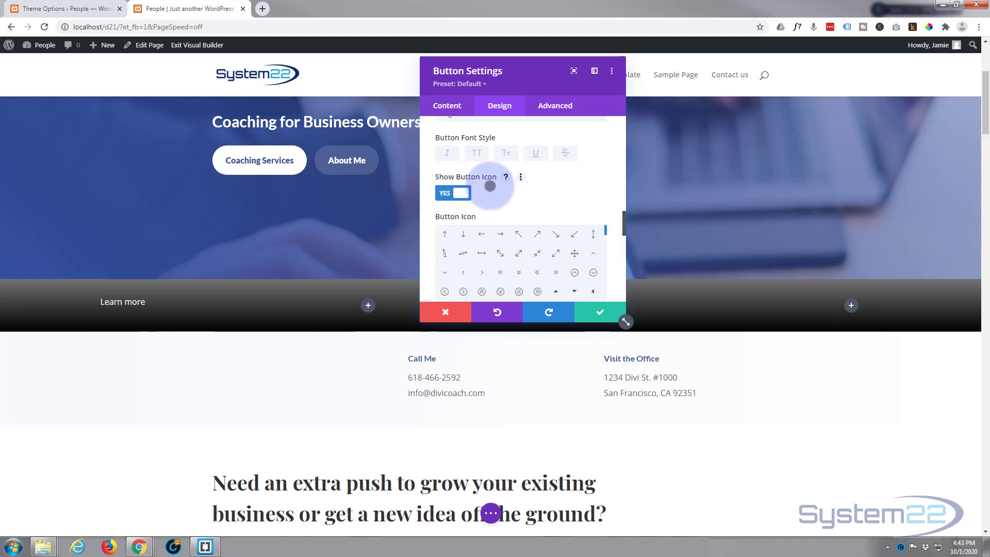
scroll(491, 184, "down", 1)
scroll(491, 185, "down", 1)
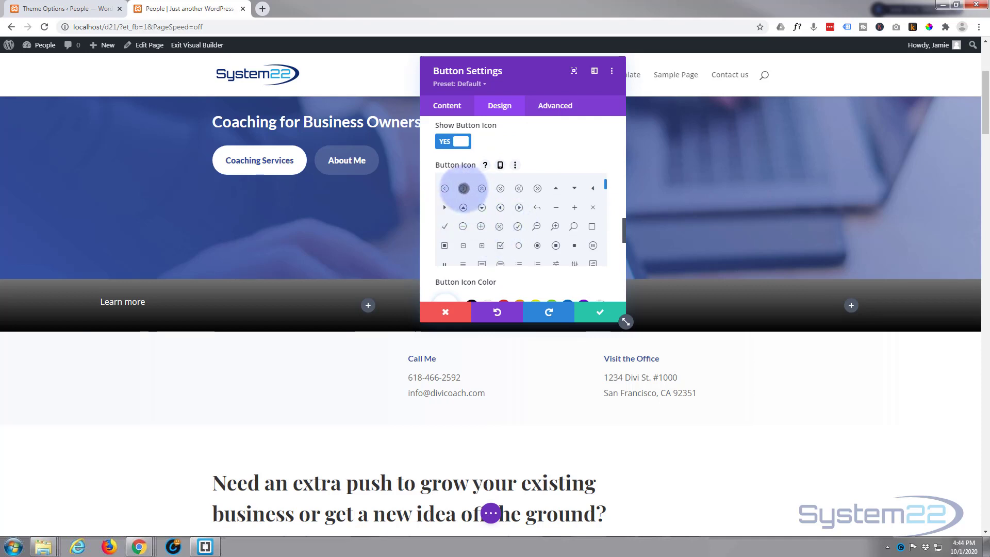
left_click(463, 188)
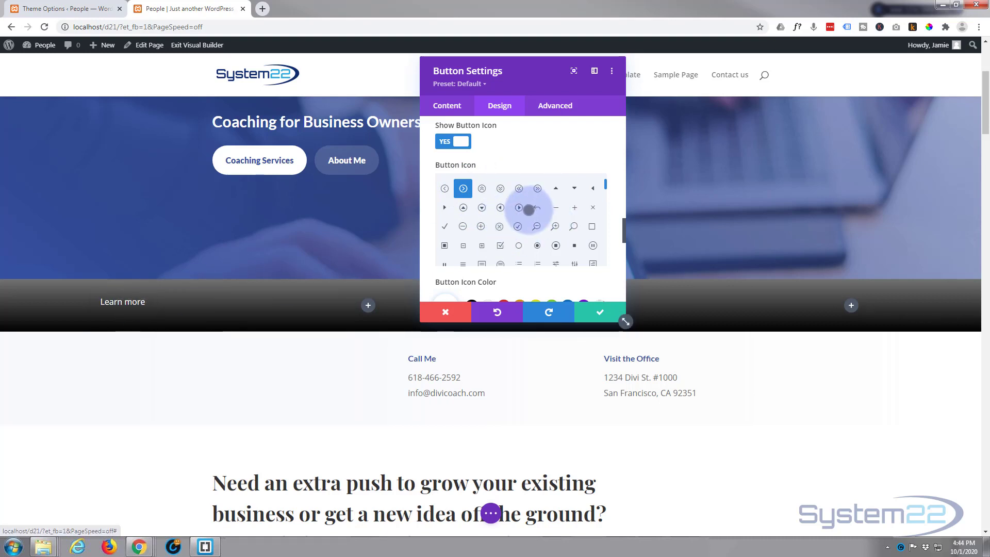
Step: Set the button icon placement to Left and disable Only Show Icon On Hover for Button
scroll(511, 213, "down", 1)
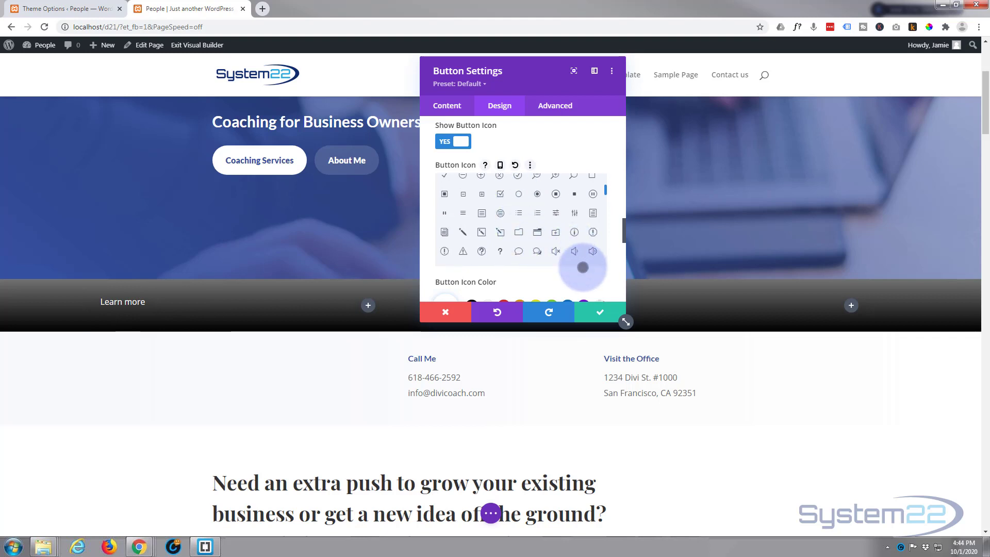
scroll(583, 267, "down", 1)
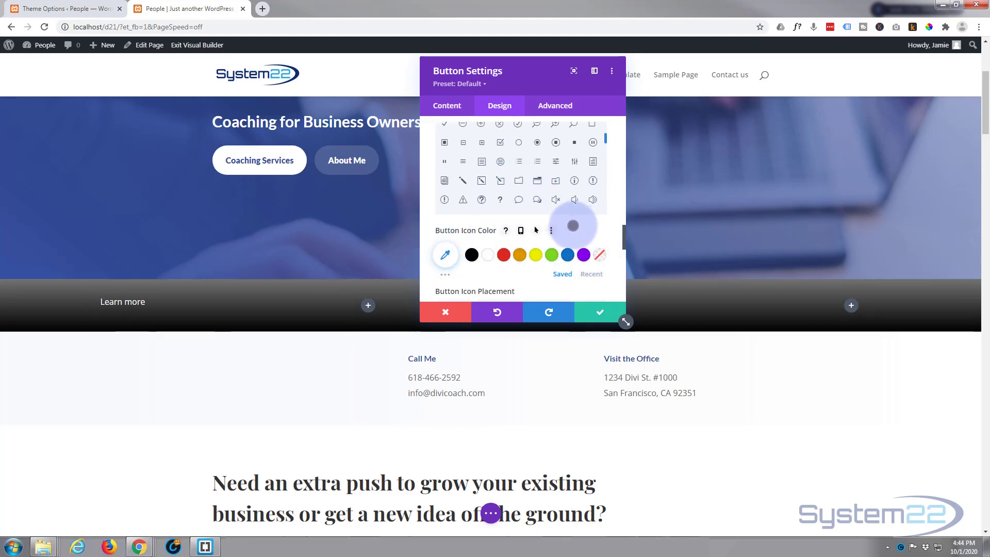
scroll(572, 226, "down", 1)
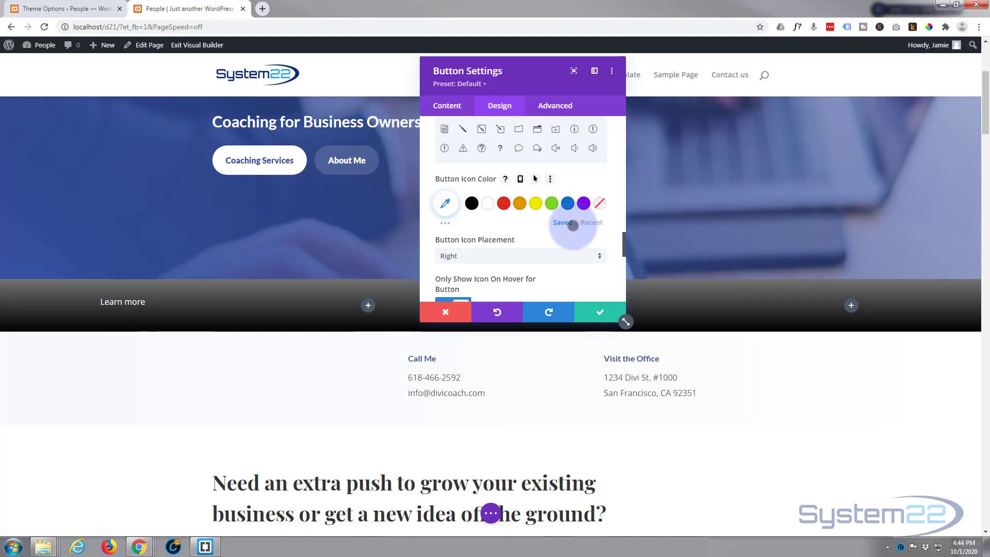
scroll(572, 225, "down", 1)
left_click(504, 206)
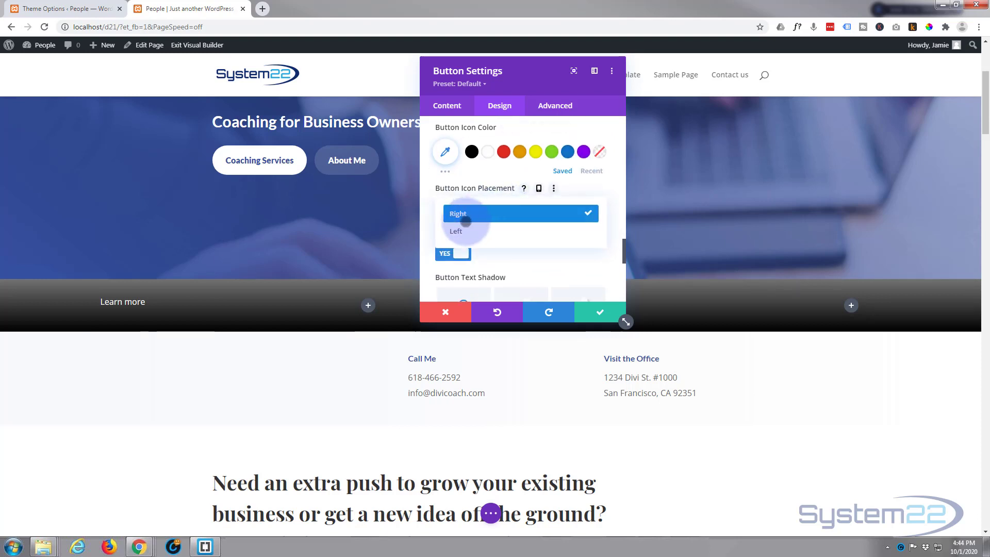
left_click(454, 227)
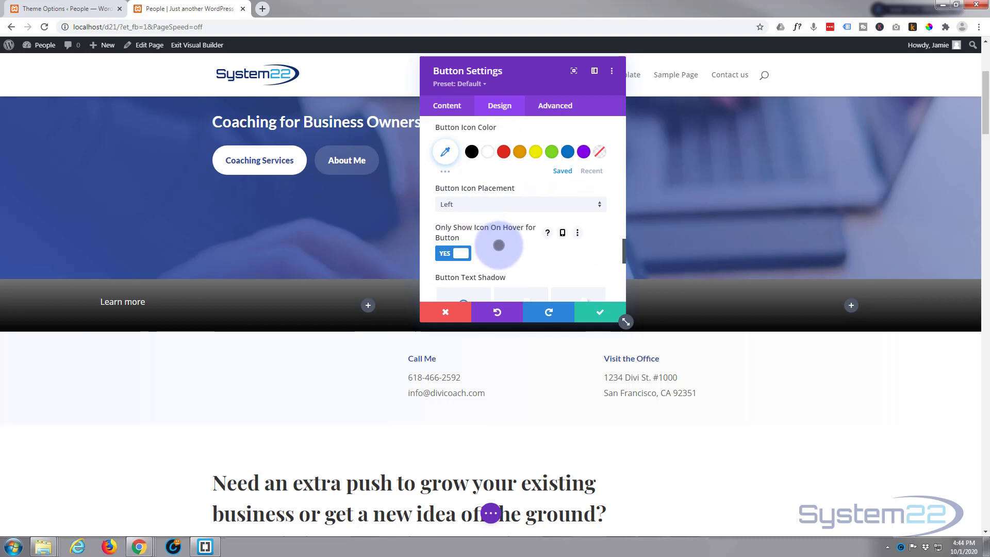
left_click(454, 252)
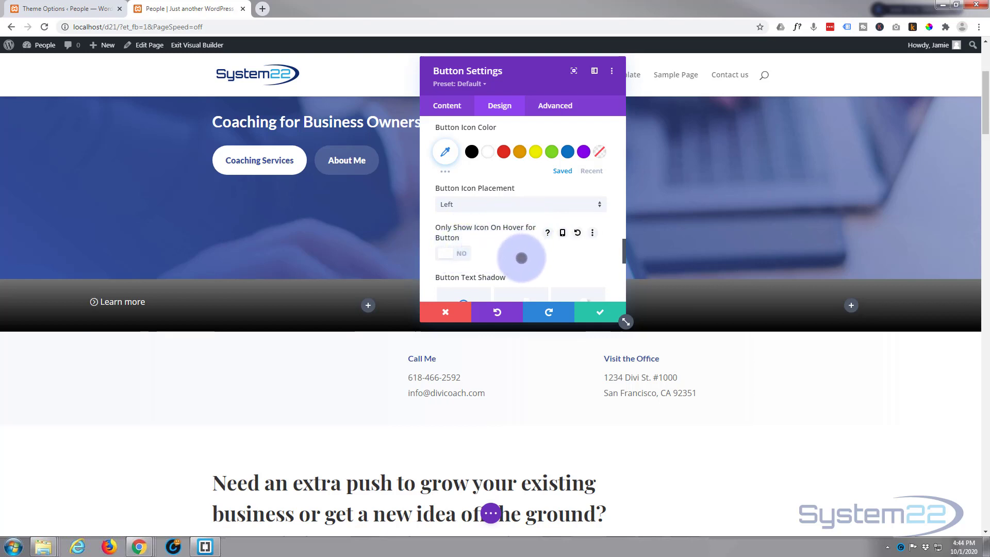
Step: Enable a separate hover state for the button's text color and set the hover color to blue #0c71c3
scroll(520, 259, "up", 1)
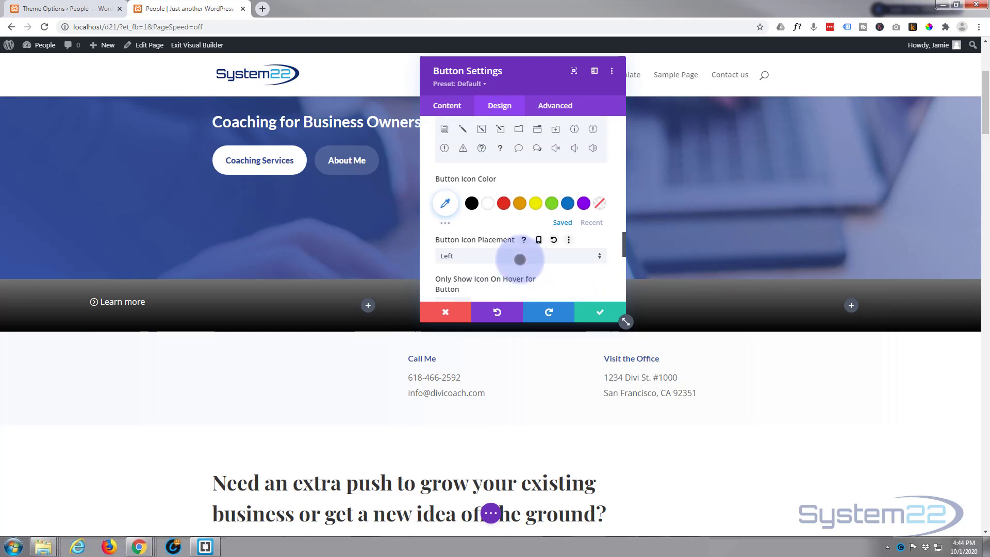
scroll(519, 259, "up", 5)
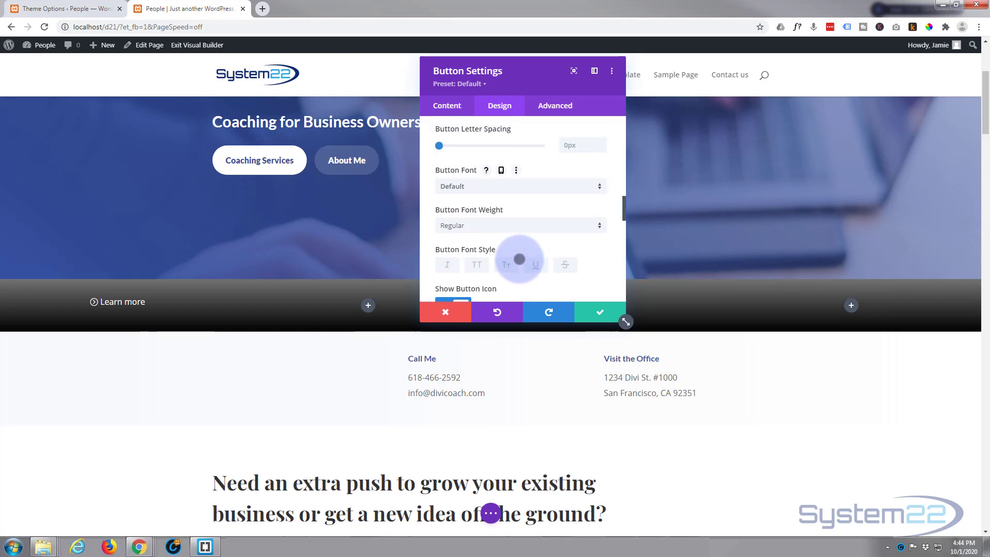
scroll(519, 259, "up", 2)
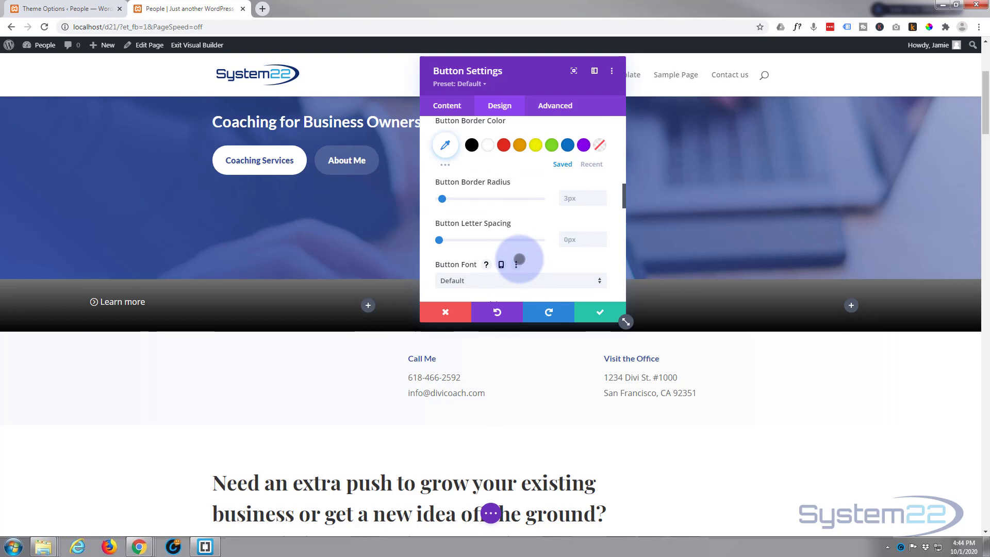
scroll(519, 259, "up", 1)
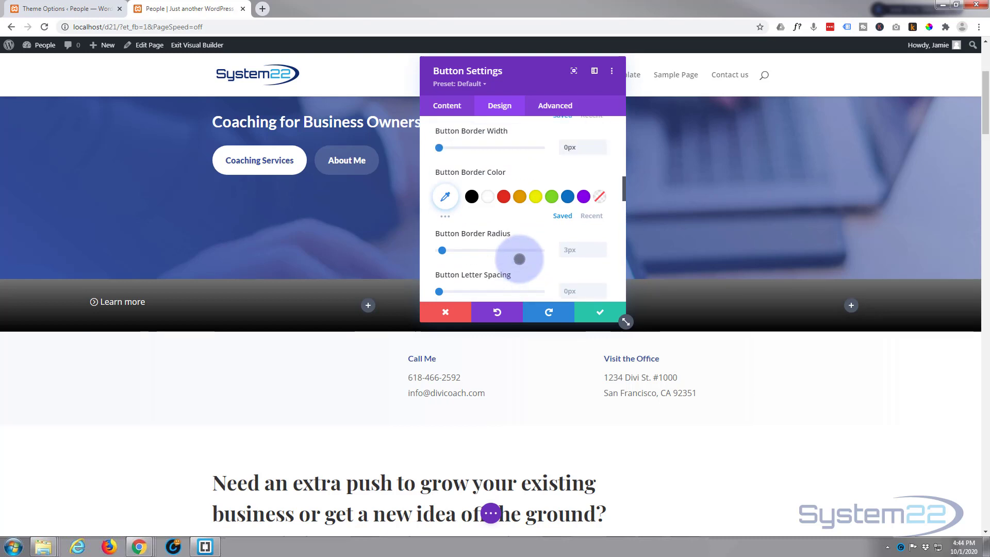
scroll(519, 258, "up", 2)
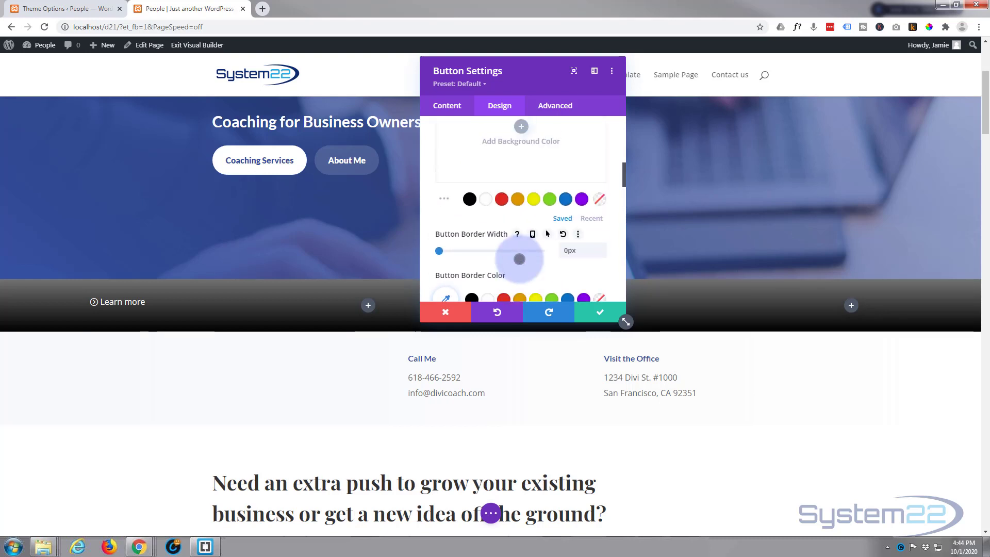
scroll(519, 259, "up", 3)
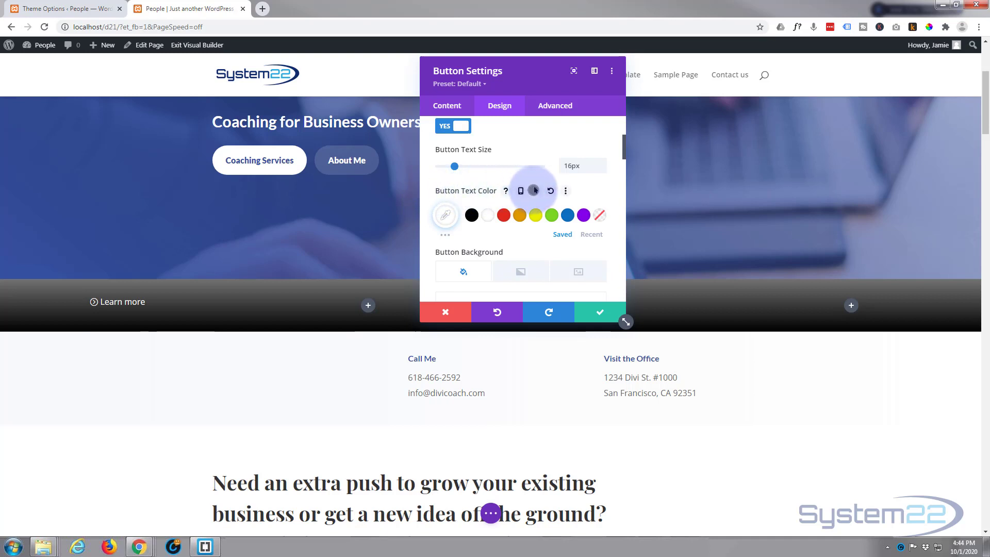
left_click(534, 190)
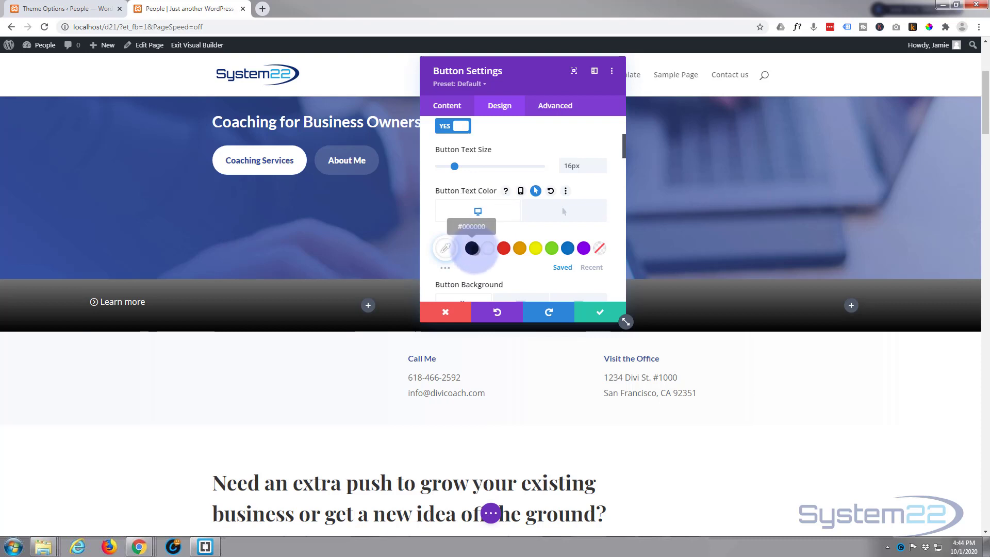
left_click(563, 213)
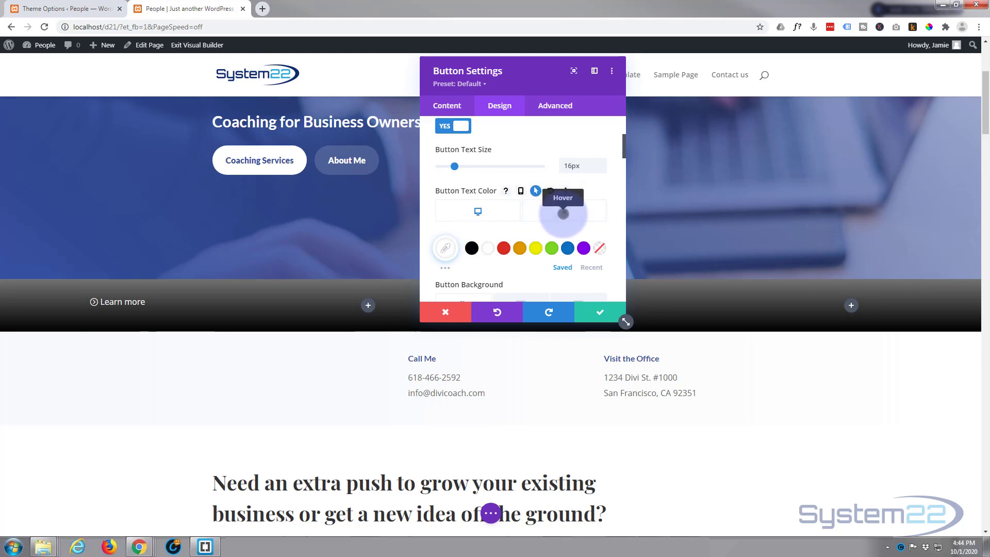
left_click(571, 212)
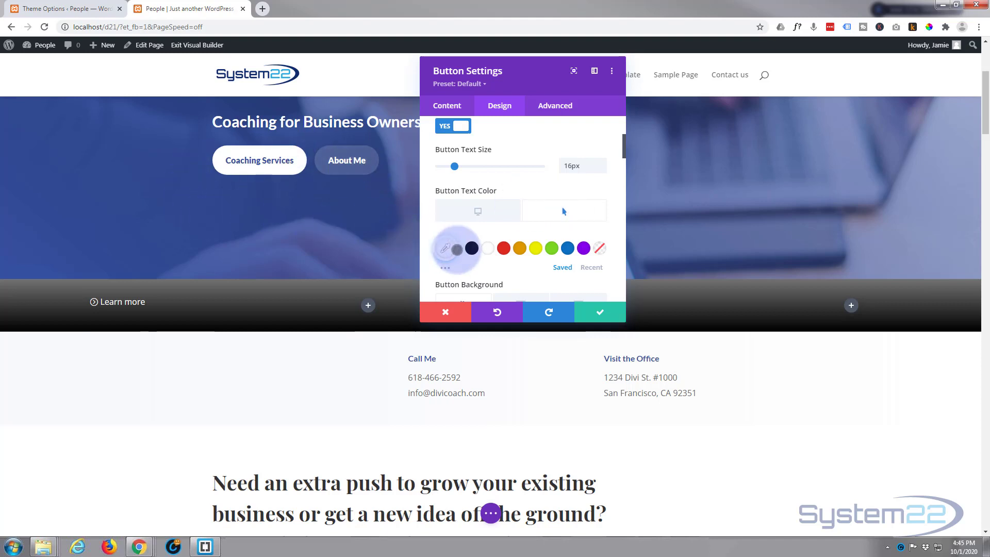
left_click(567, 248)
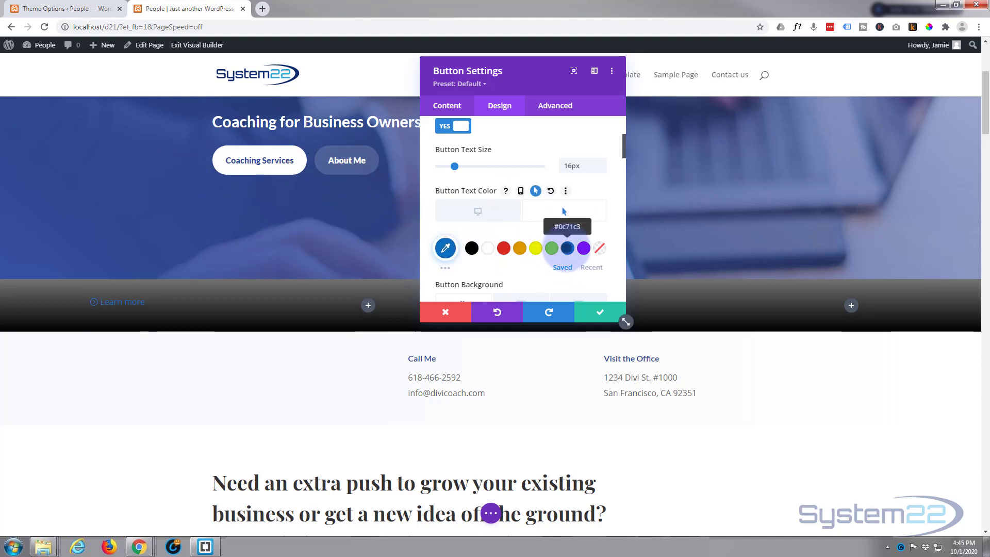
Step: Brighten the button's hover text color to light blue #0fbbff and save the button settings
left_click(445, 248)
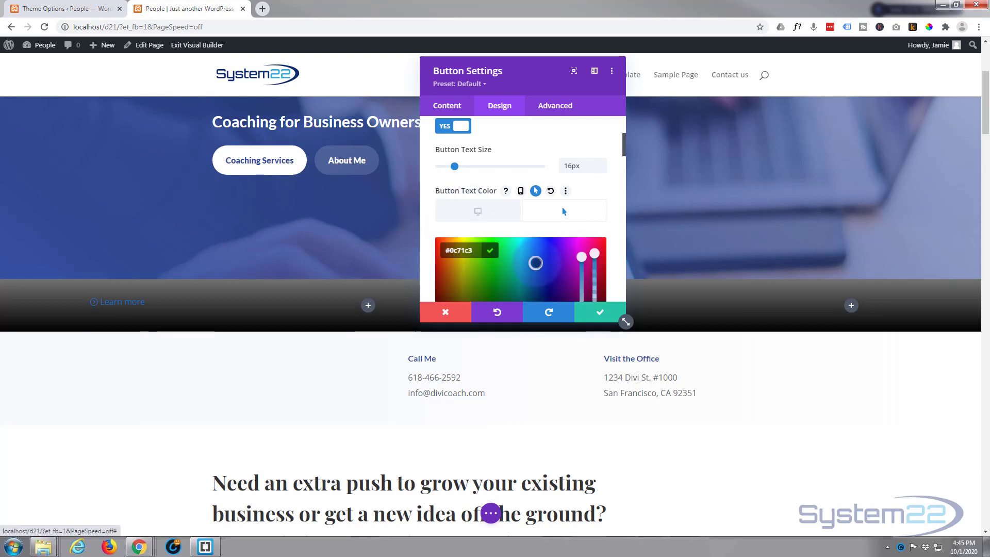
left_click(533, 255)
left_click_drag(533, 254, 533, 237)
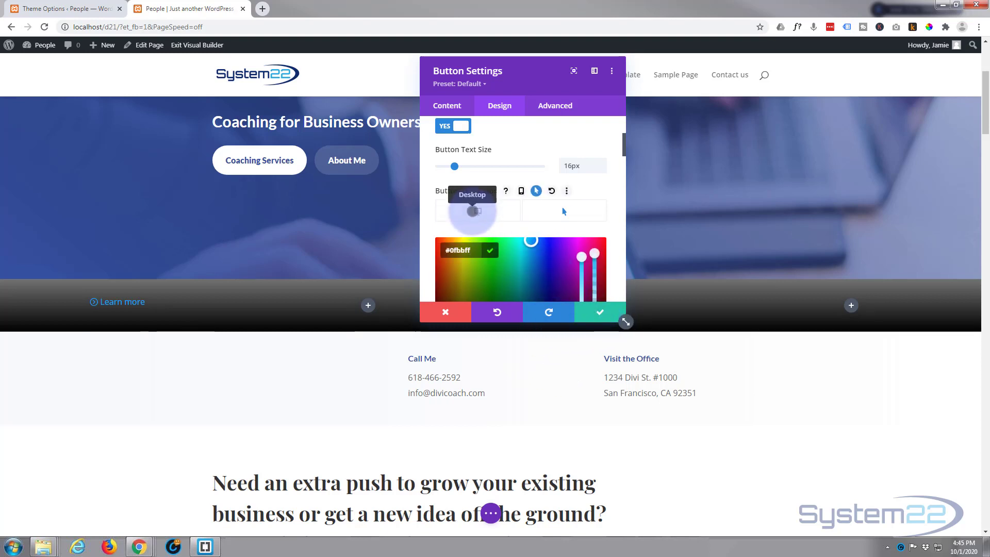
left_click(472, 211)
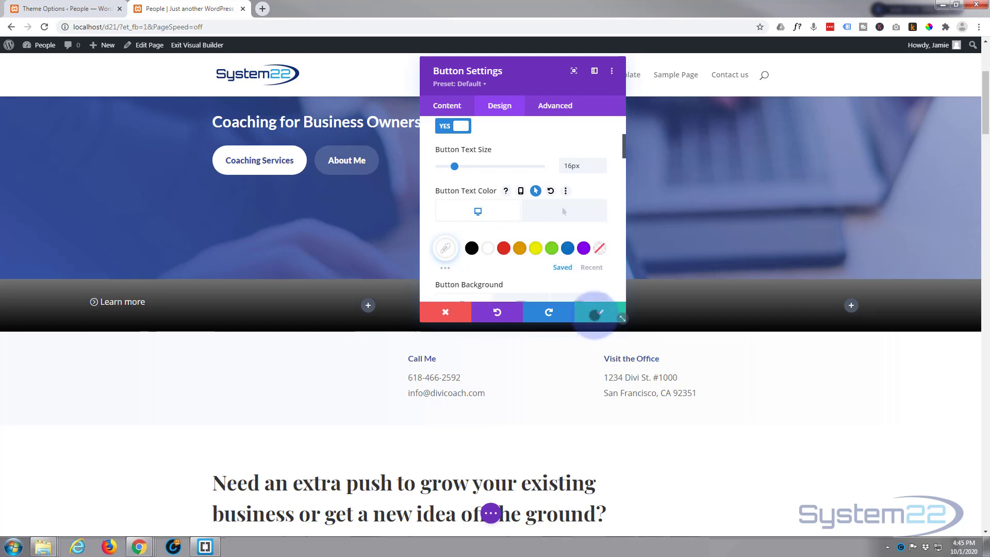
left_click(596, 313)
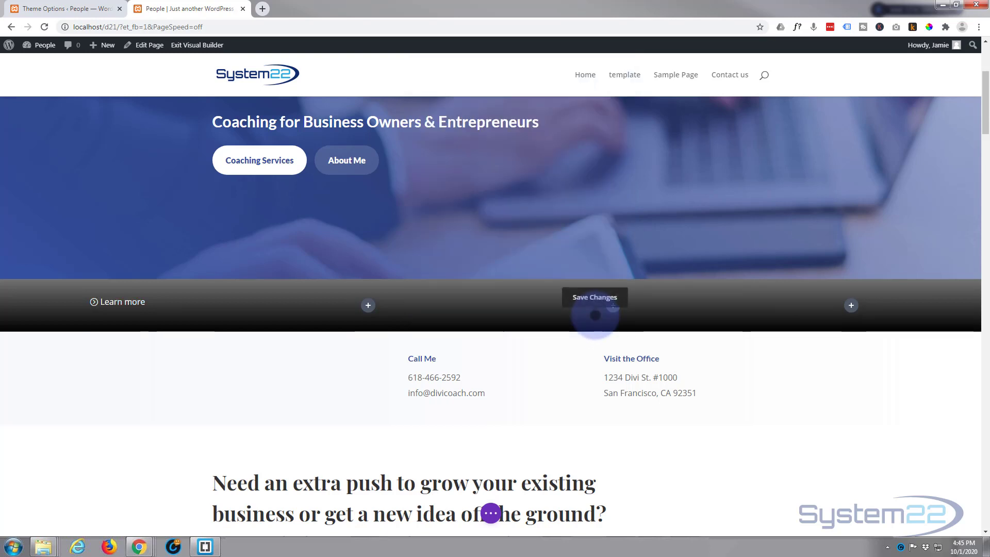
Step: Set the Learn more button's top and bottom padding to 20px with the values linked, and save the button settings
mouse_move(179, 305)
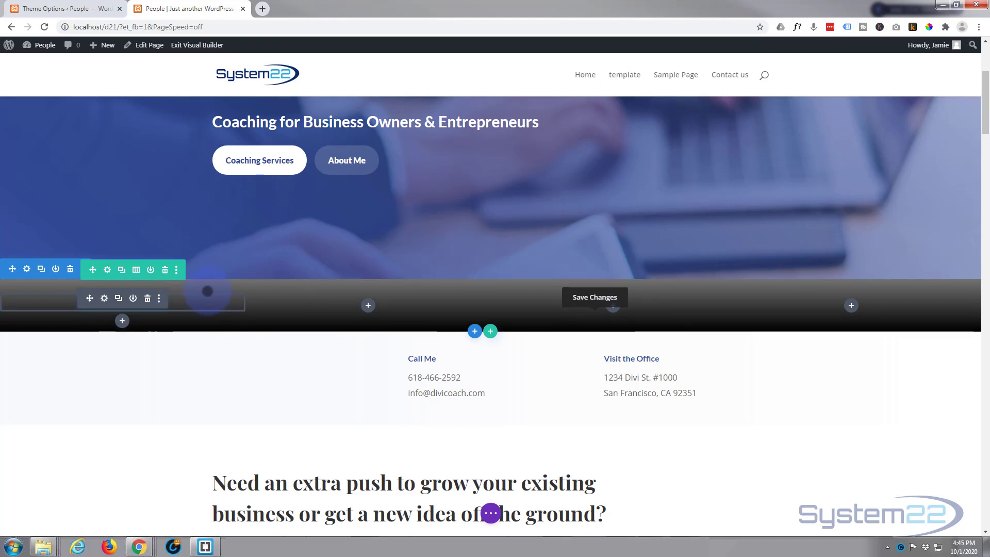
mouse_move(209, 307)
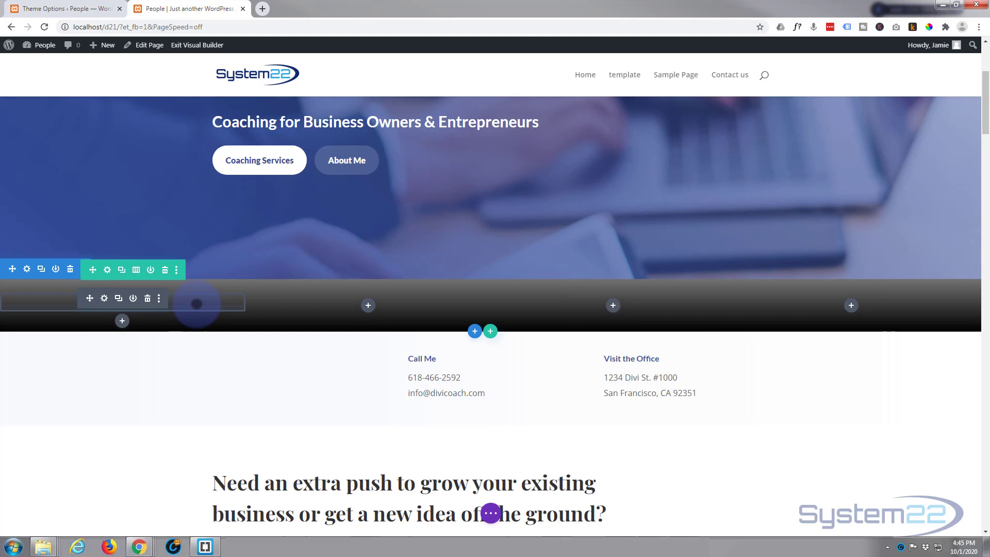
left_click(104, 298)
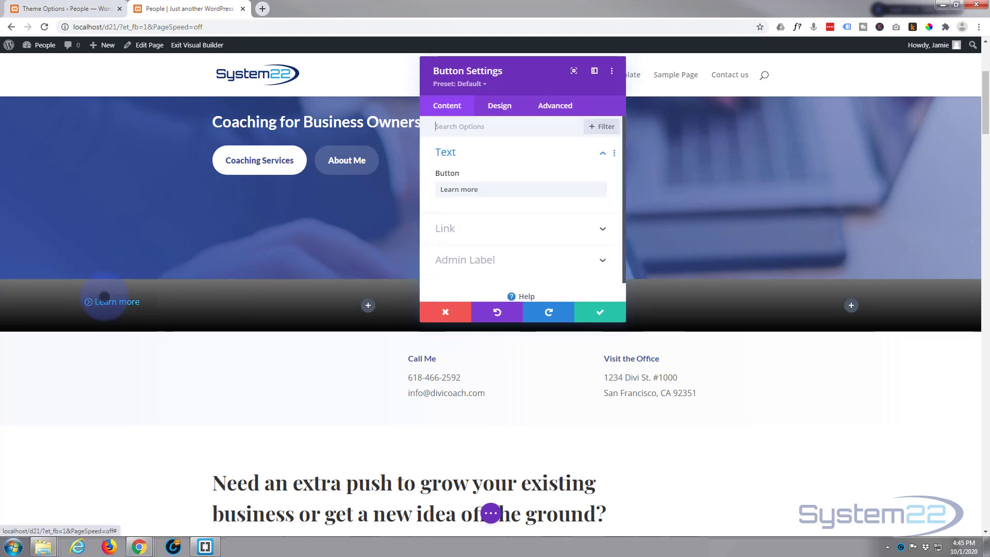
left_click(501, 103)
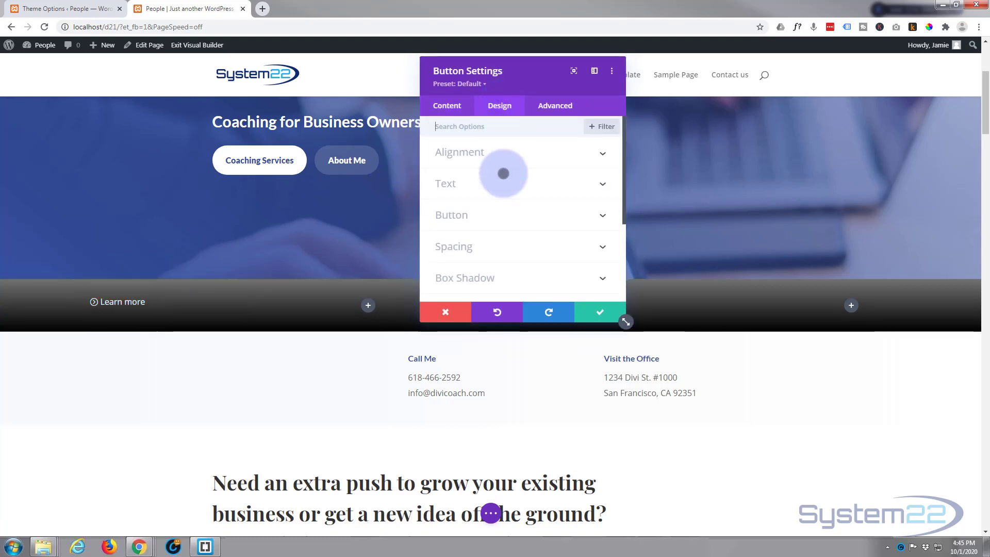
scroll(495, 217, "down", 2)
left_click(507, 197)
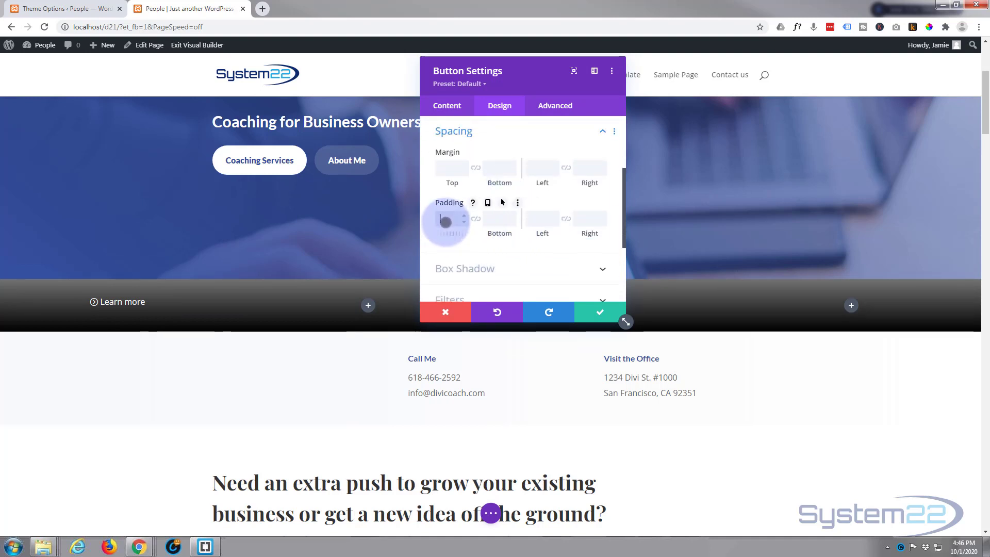
type("20px")
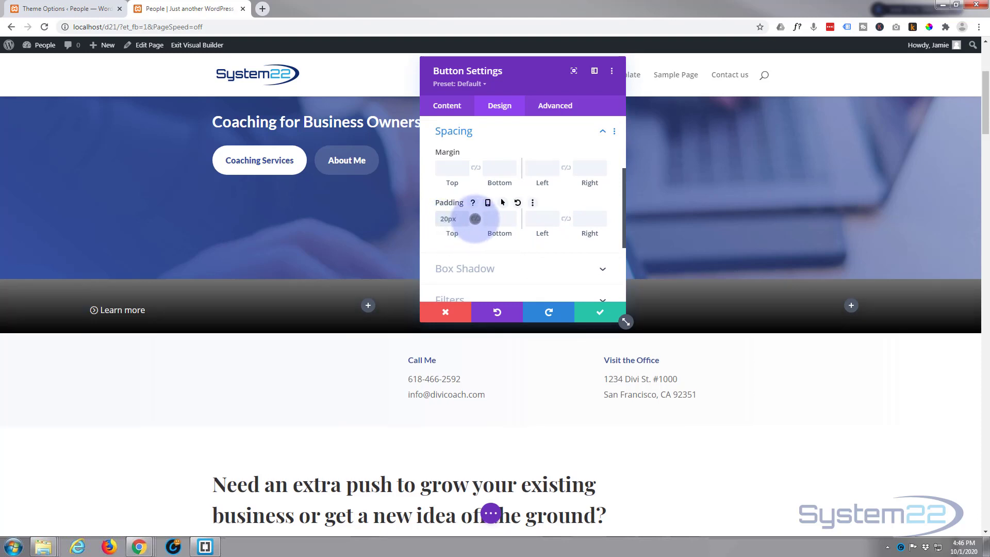
left_click(475, 219)
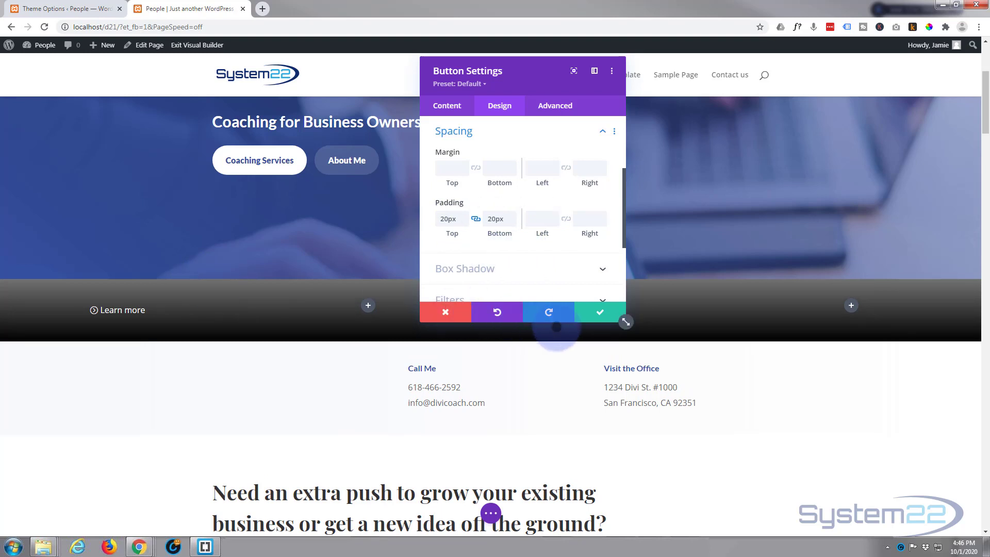
left_click(596, 312)
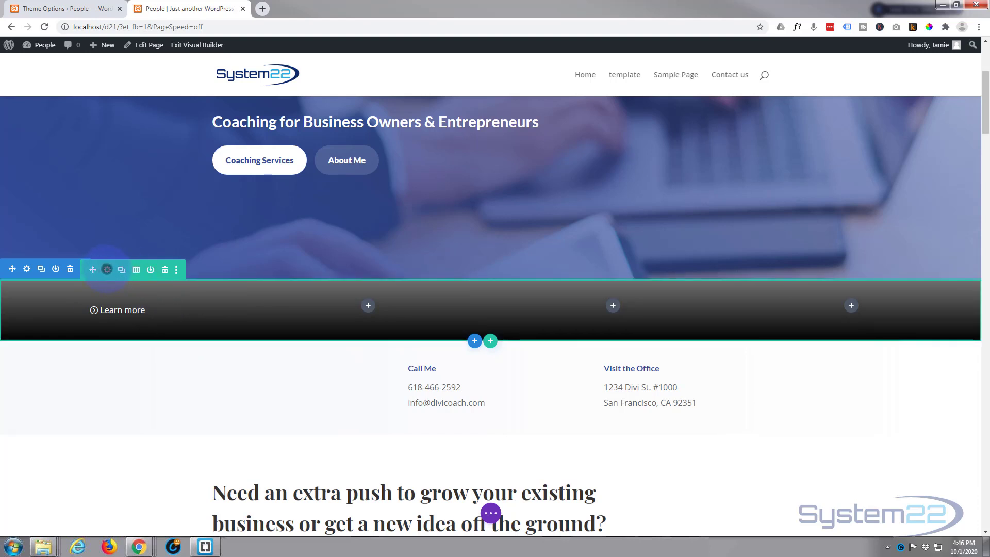
Step: Set the top and bottom padding of the four-column row to 0px
left_click(107, 269)
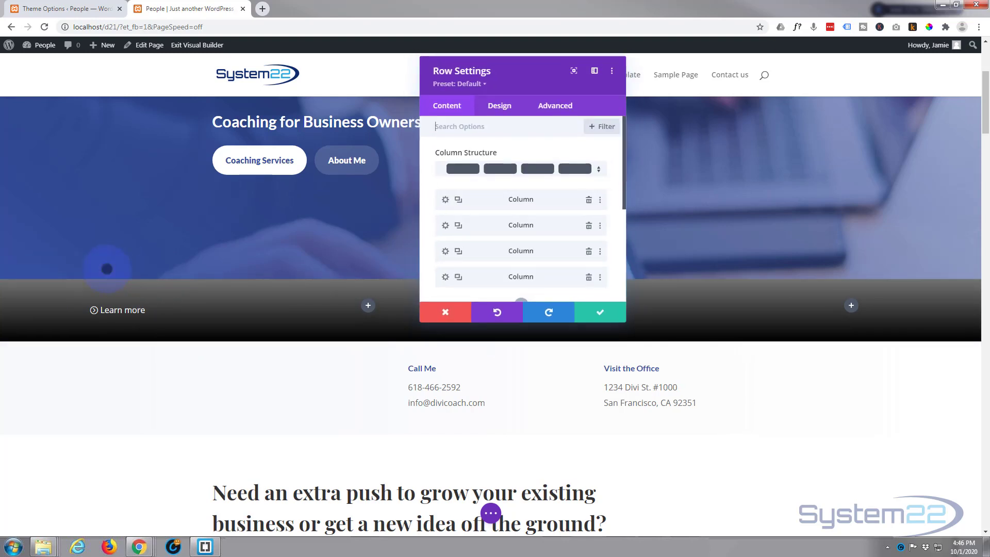
left_click(503, 105)
left_click(496, 183)
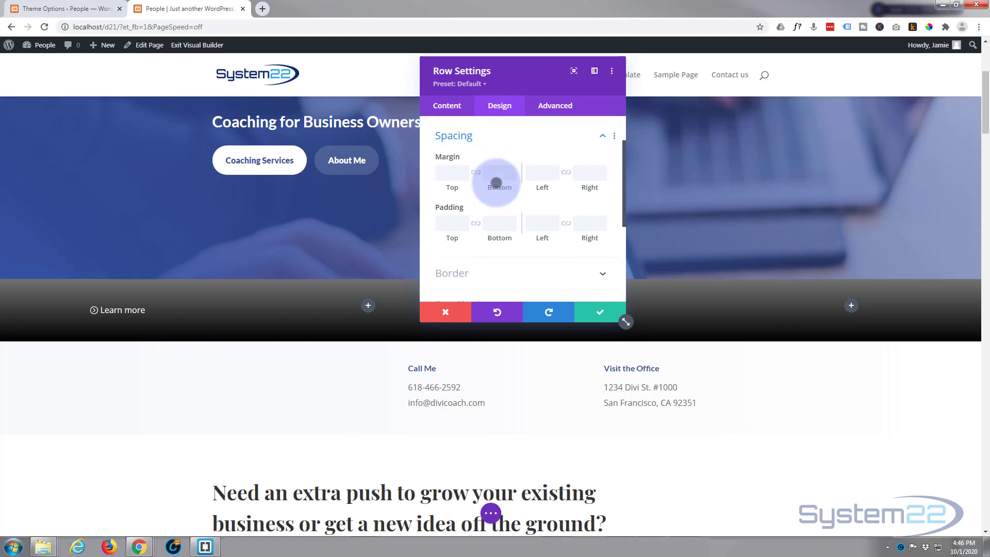
left_click(444, 215)
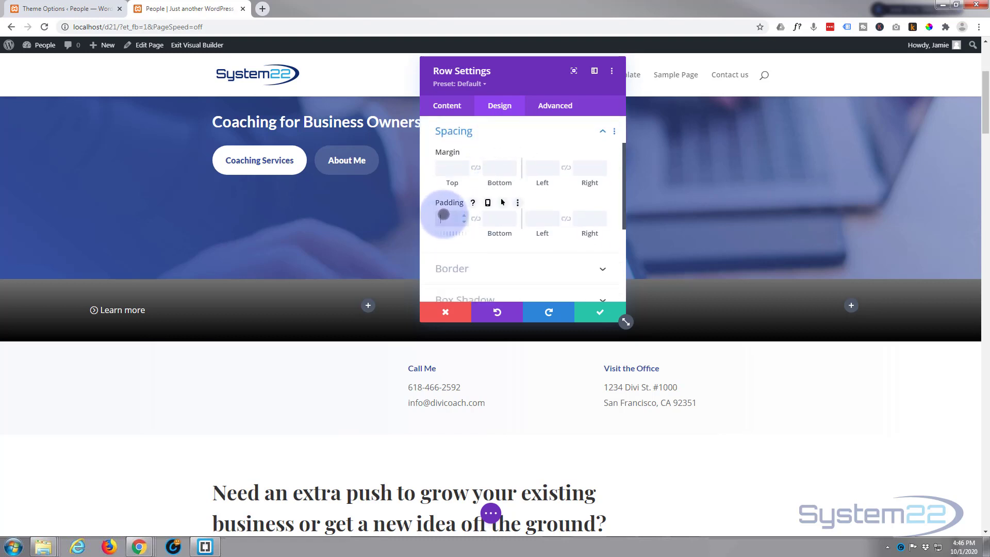
type("0")
left_click(500, 219)
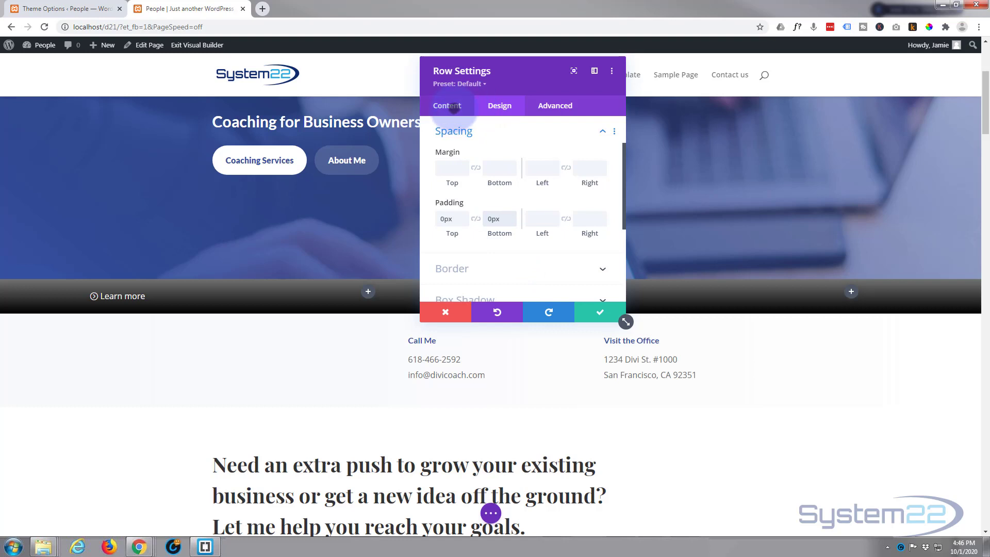
Step: Give the row's first column a top border 2px wide
left_click(452, 106)
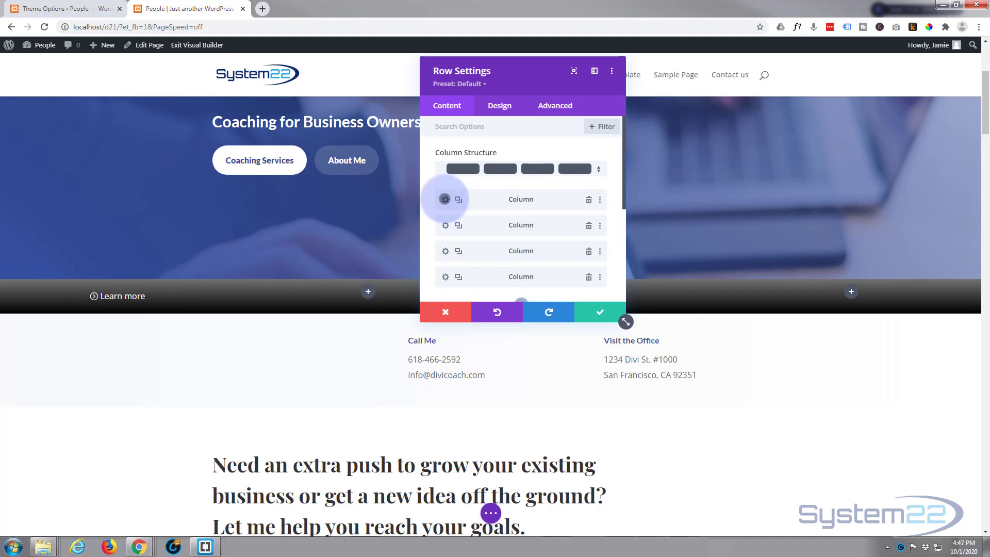
left_click(445, 199)
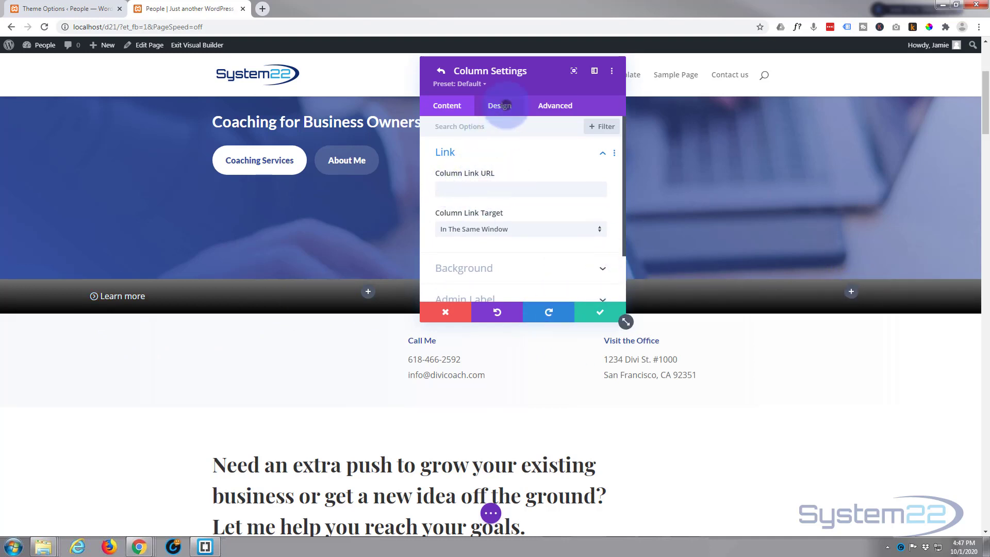
left_click(506, 105)
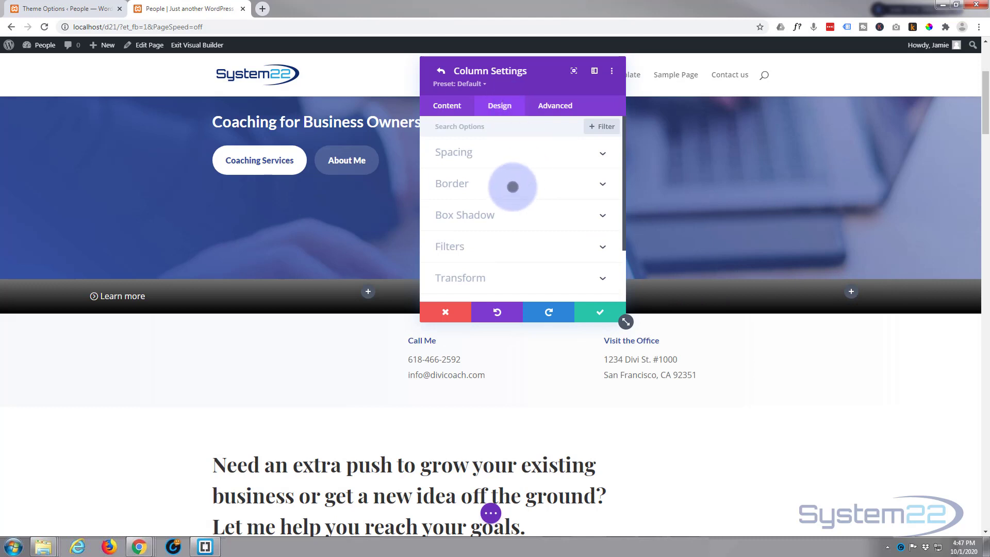
left_click(512, 184)
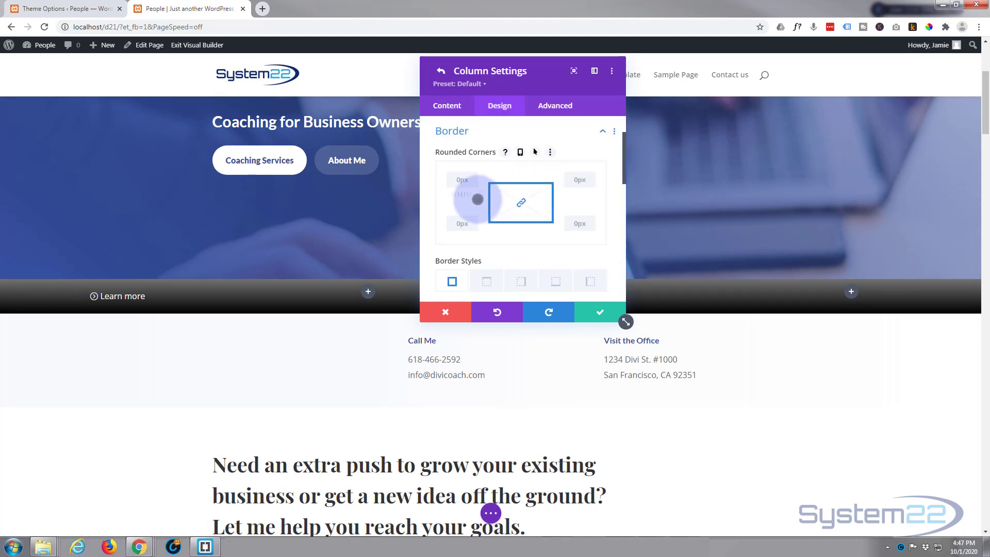
scroll(460, 177, "down", 2)
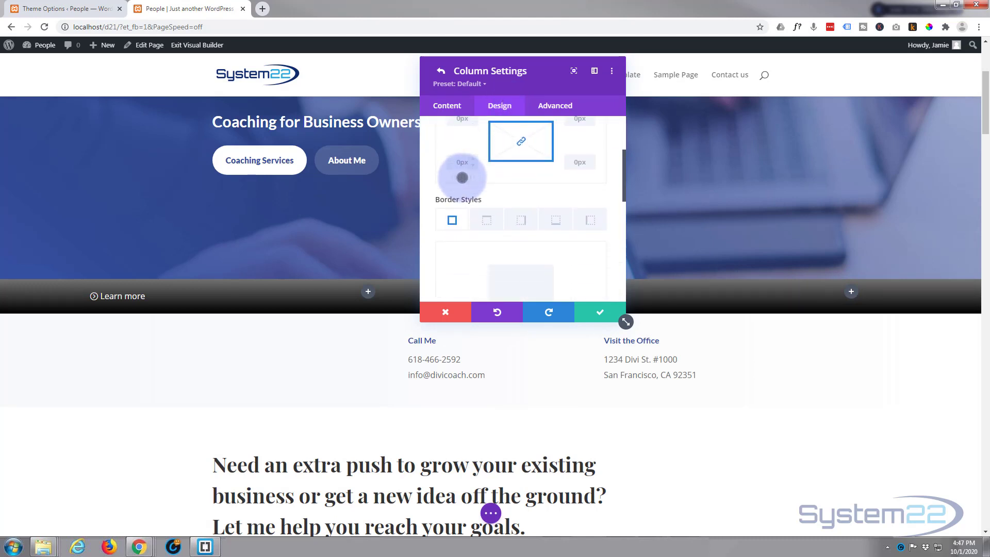
scroll(462, 177, "down", 1)
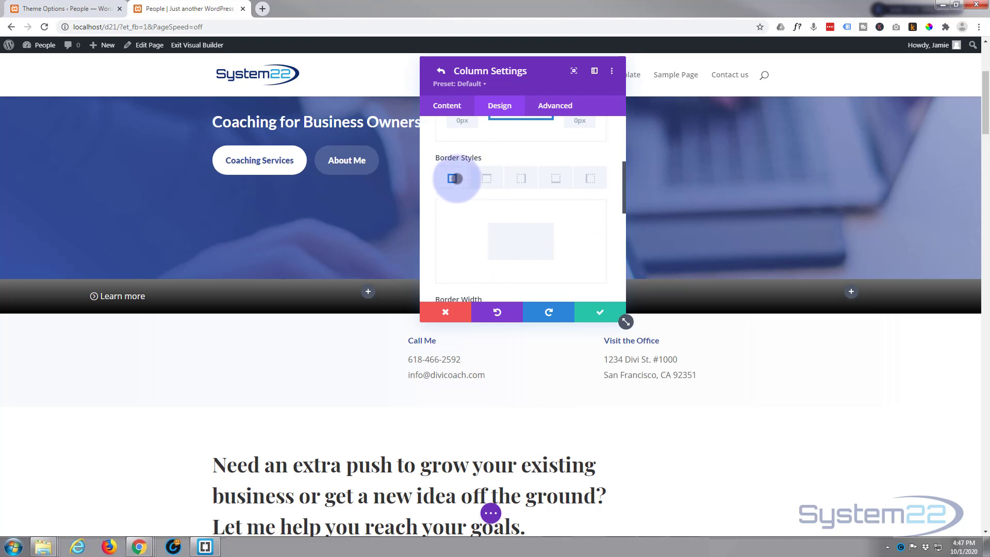
left_click(488, 178)
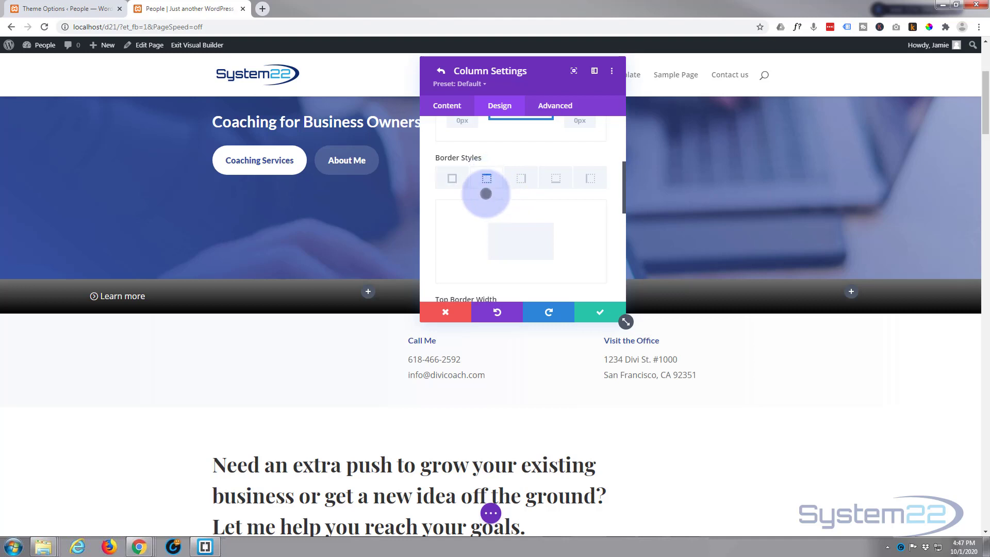
scroll(482, 193, "down", 1)
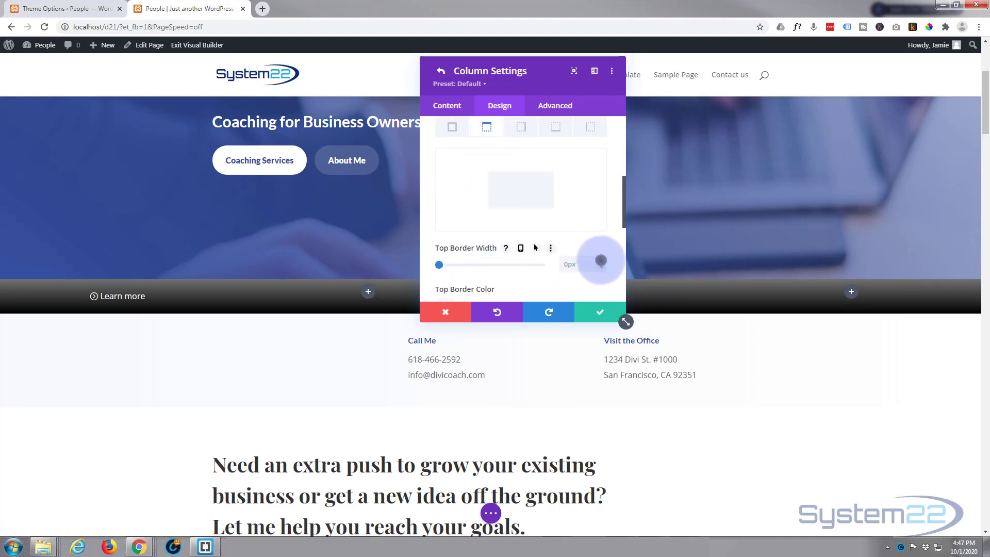
left_click(600, 260)
left_click(601, 261)
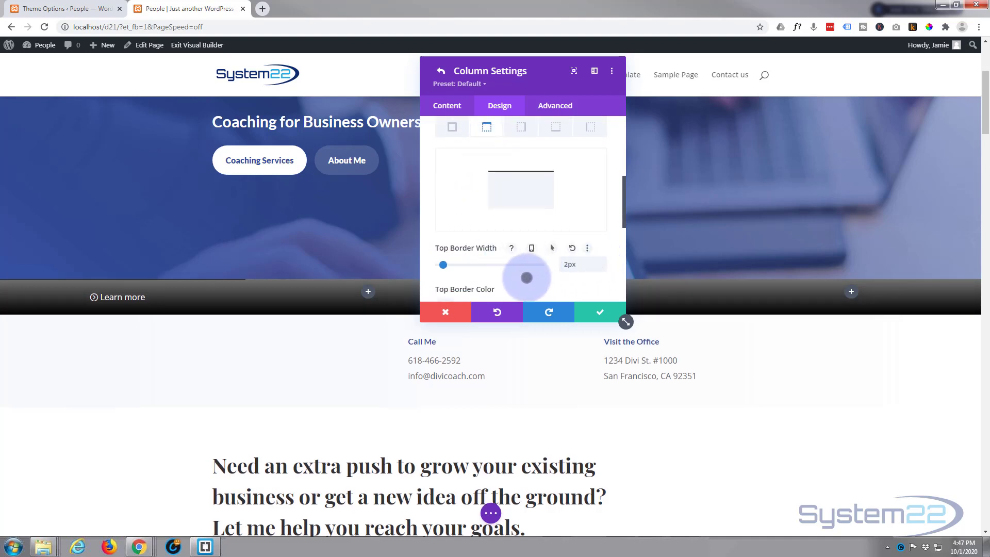
Step: Set the first column's top border color to dark gray #515151
scroll(526, 277, "down", 1)
scroll(526, 277, "down", 2)
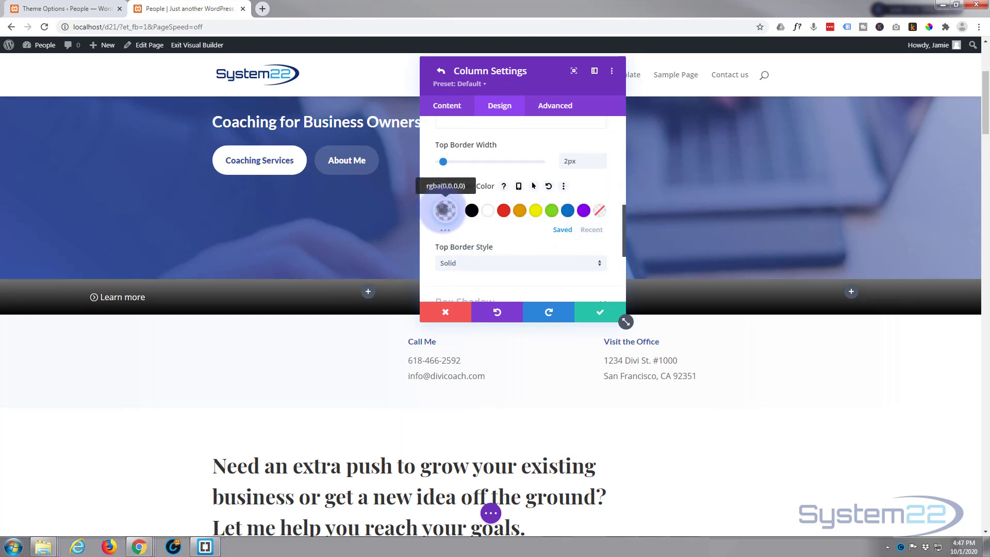
left_click(445, 209)
left_click_drag(506, 212, 411, 218)
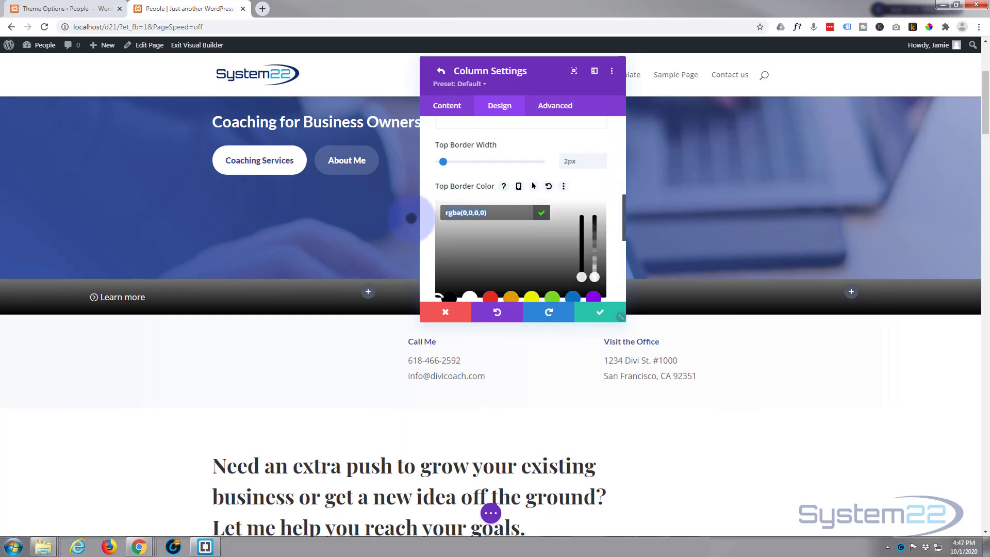
type("#")
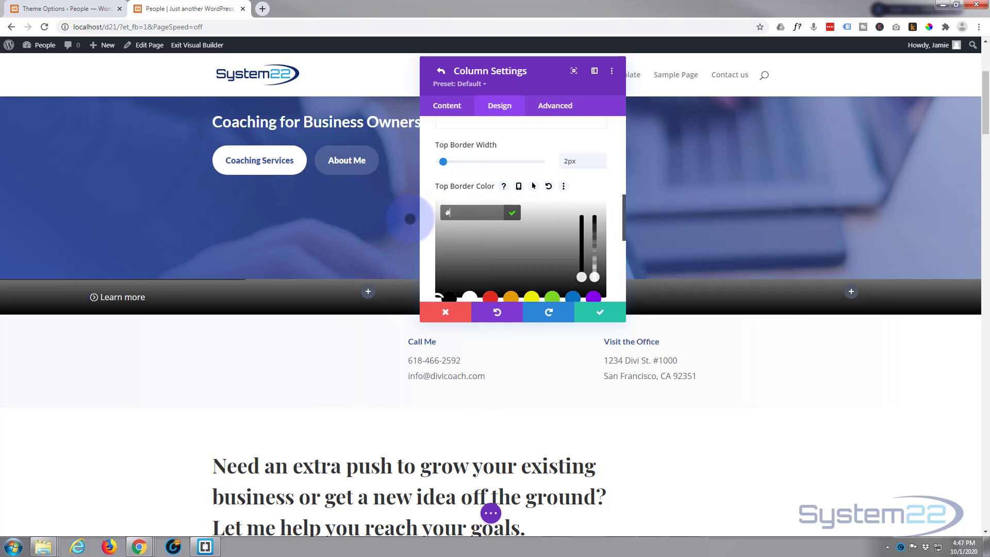
type("51515")
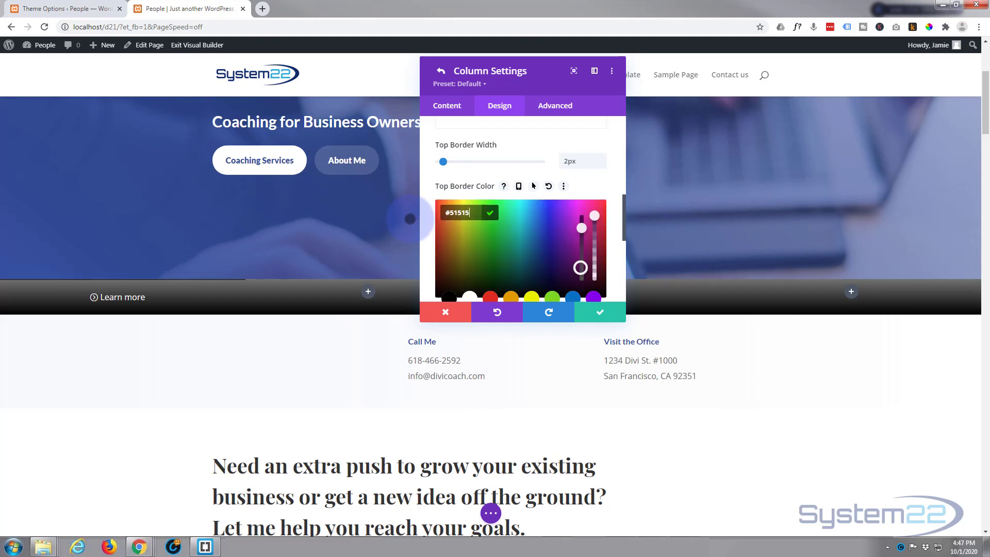
type("15")
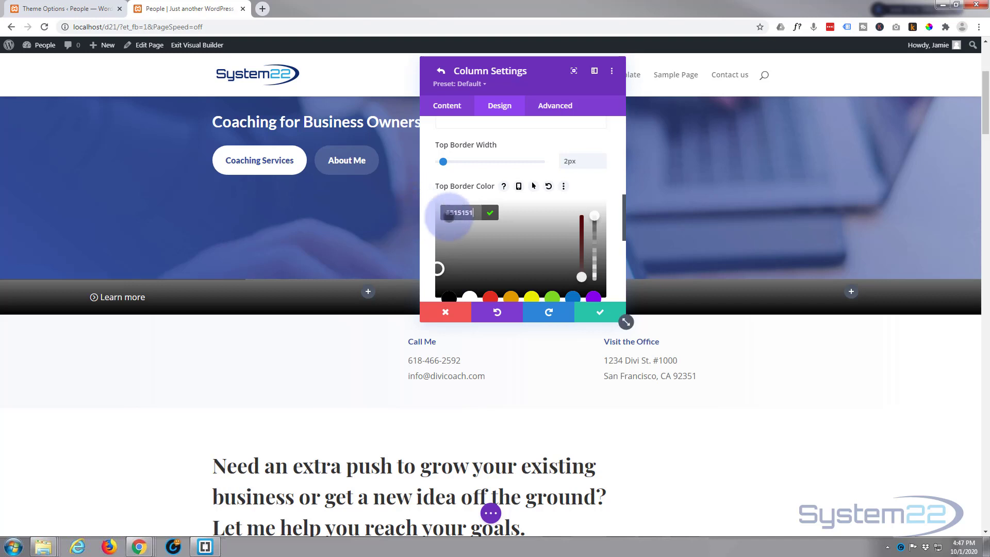
scroll(530, 193, "down", 1)
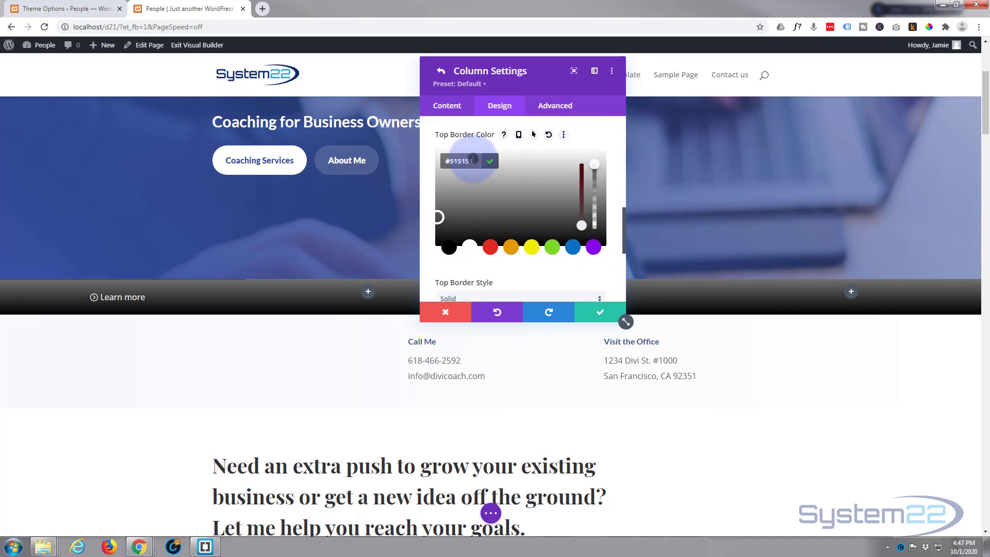
left_click(433, 162)
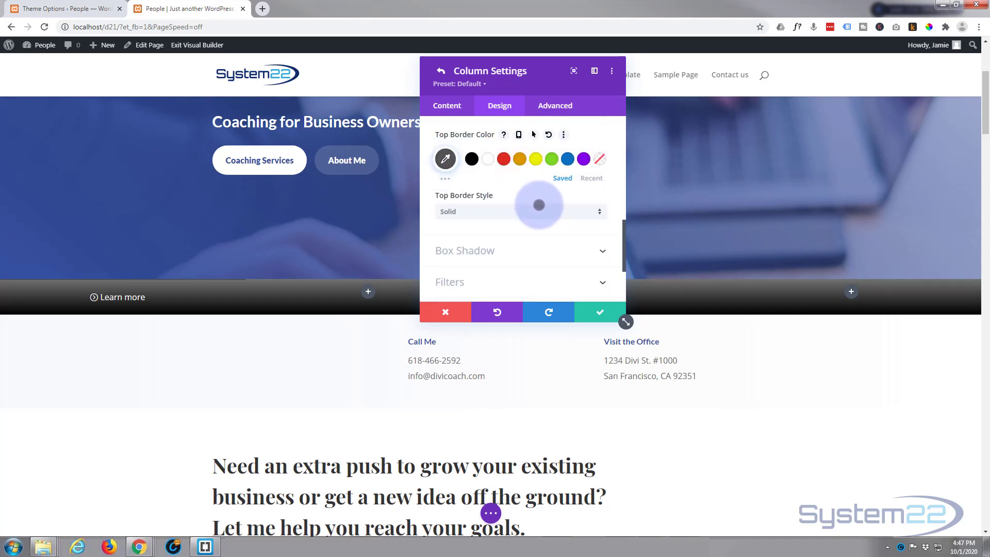
Step: Give the first column a right border 1px wide in dark gray #515151
scroll(539, 204, "up", 3)
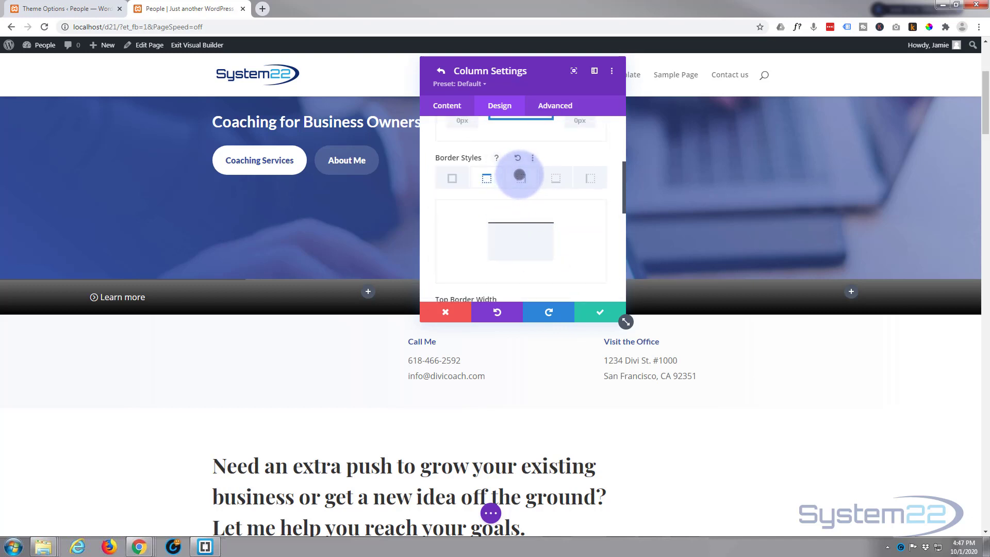
left_click(517, 179)
scroll(501, 200, "down", 2)
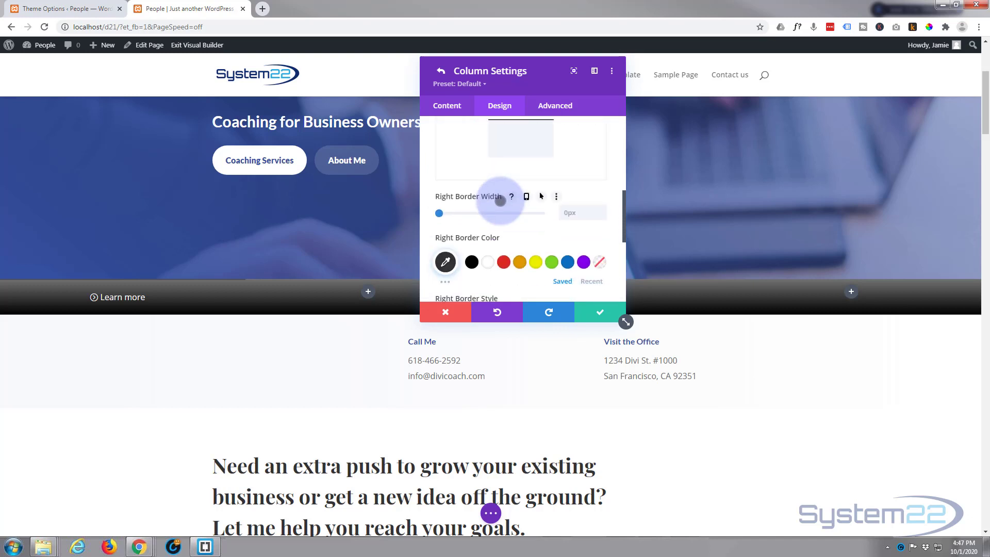
scroll(546, 222, "down", 1)
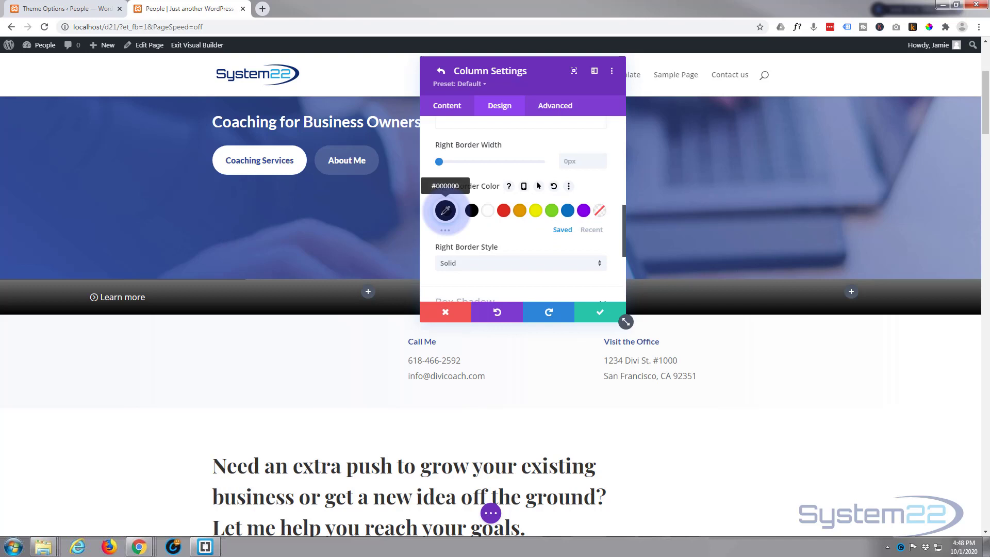
left_click(445, 211)
left_click(452, 210)
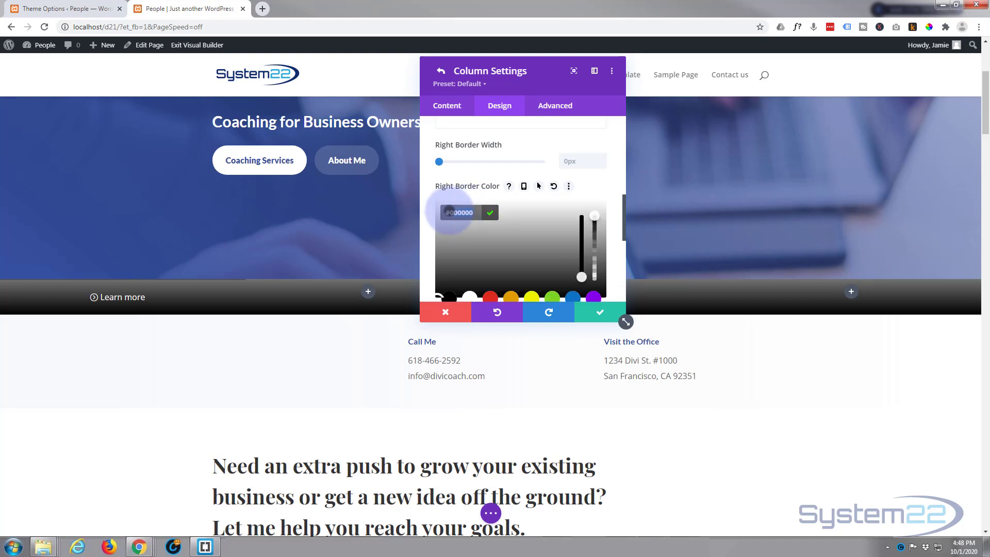
type("515")
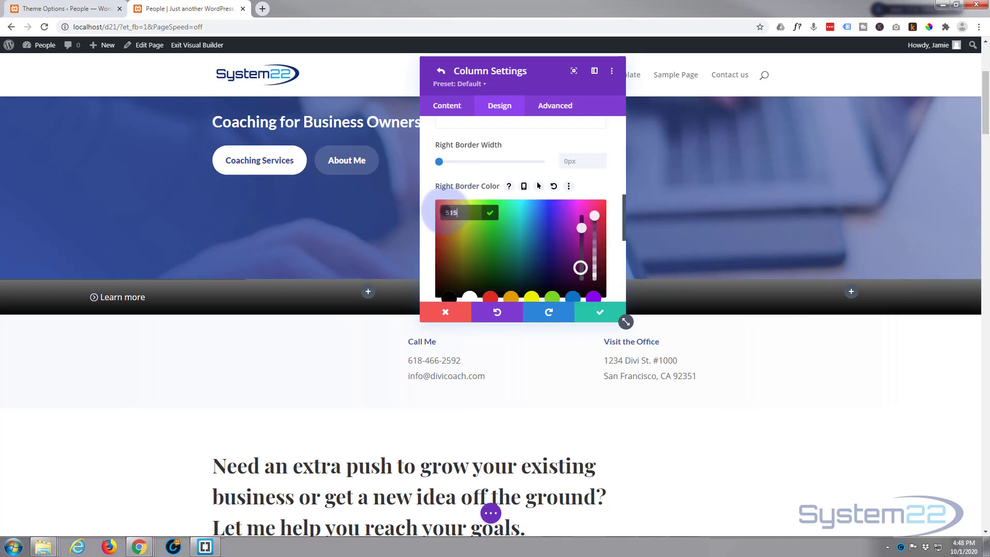
type("151")
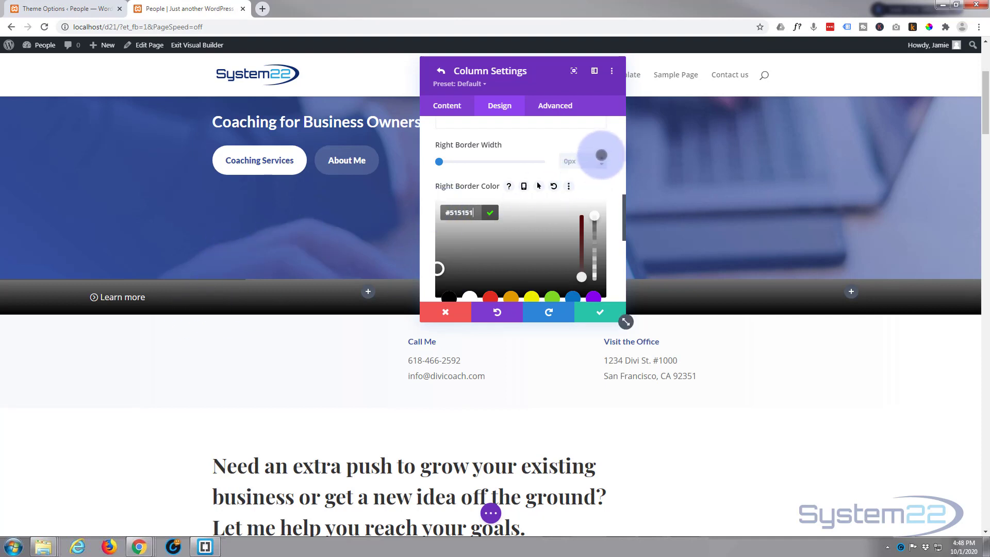
left_click(601, 155)
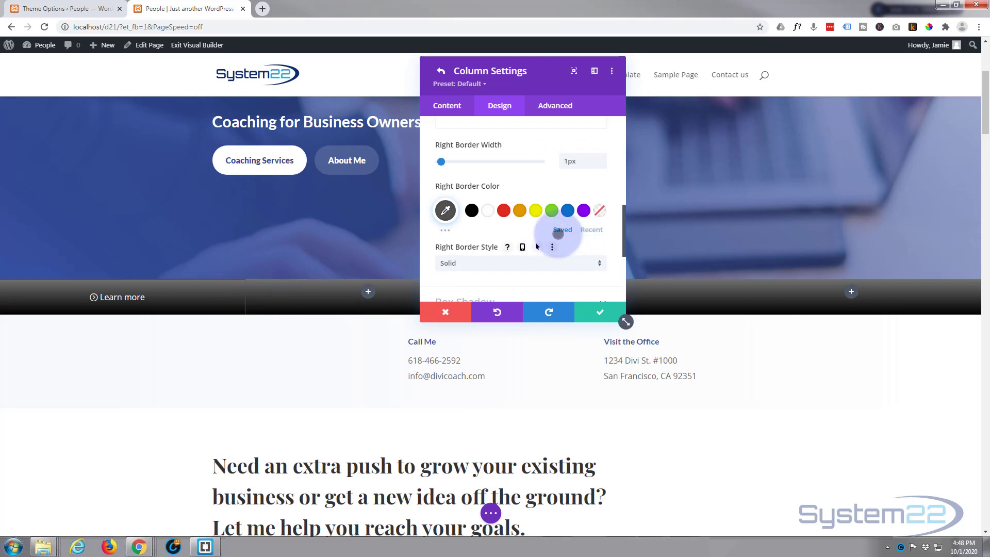
Step: Give the first column a bottom border 1px wide in dark gray #515151
scroll(529, 192, "up", 5)
scroll(541, 212, "up", 1)
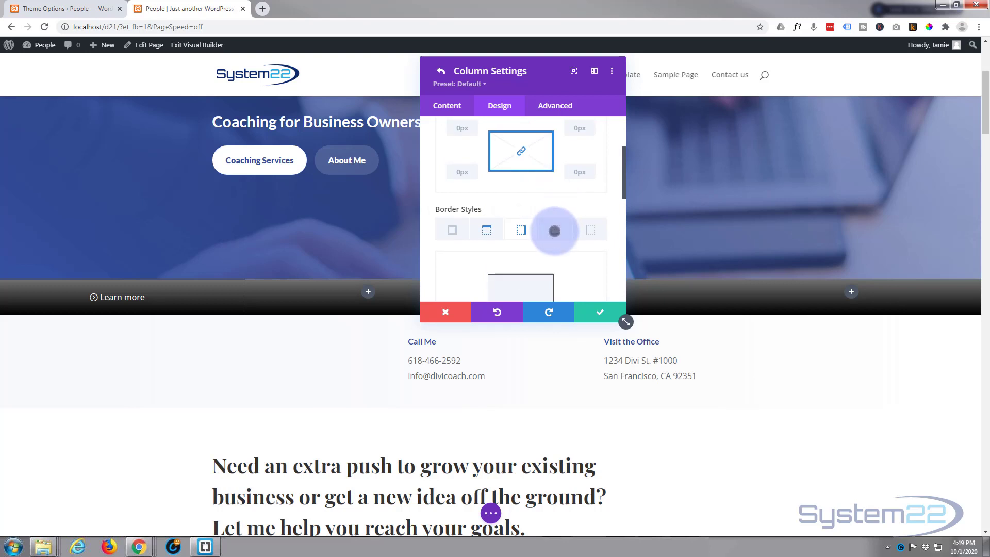
left_click(554, 230)
scroll(554, 230, "down", 3)
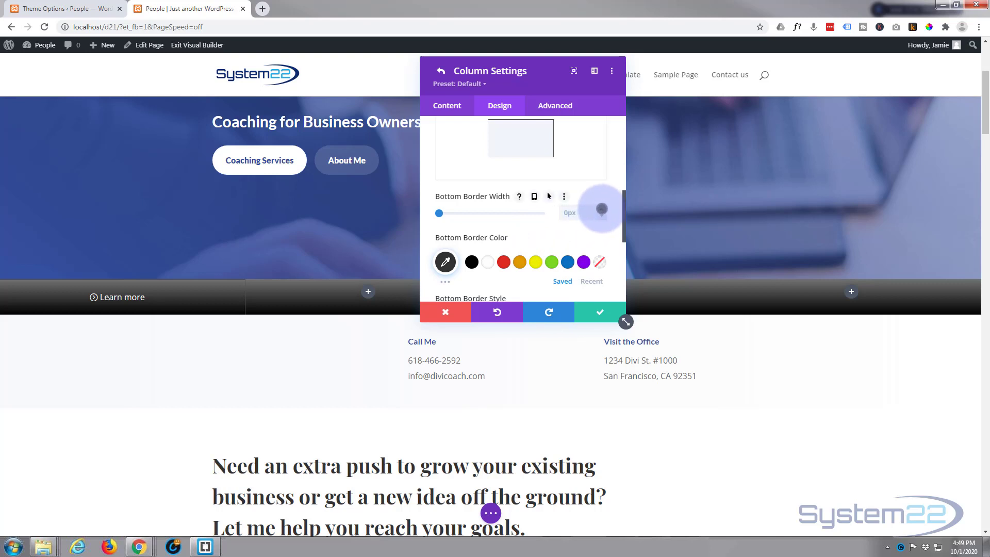
left_click(445, 262)
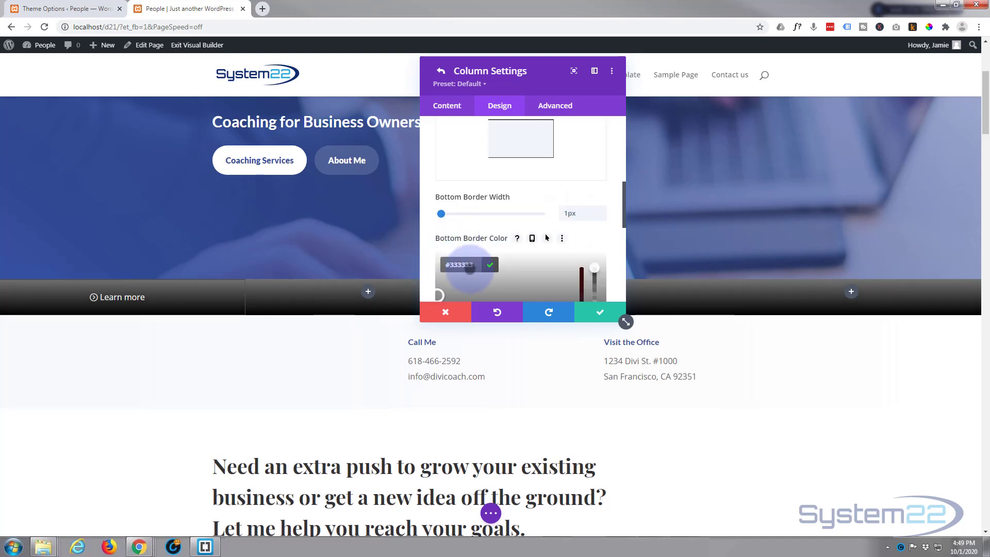
left_click_drag(470, 268, 449, 264)
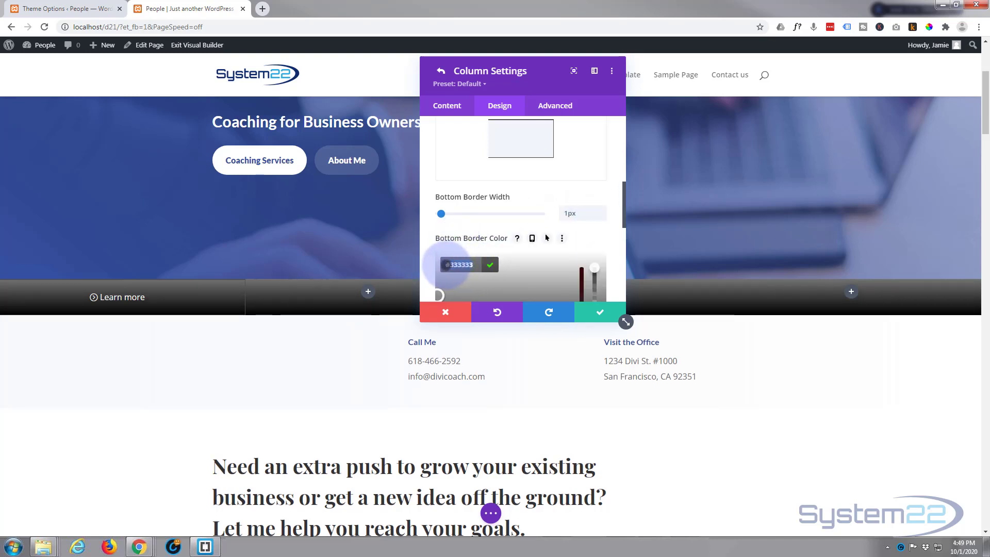
type("515151")
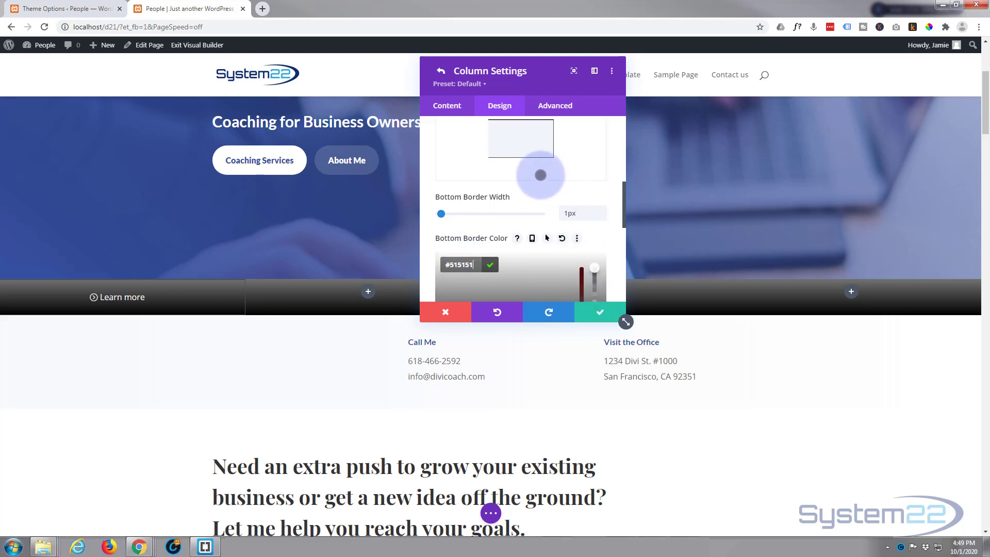
Step: Give the first column a left border 1px wide in dark gray #515151
scroll(533, 186, "up", 2)
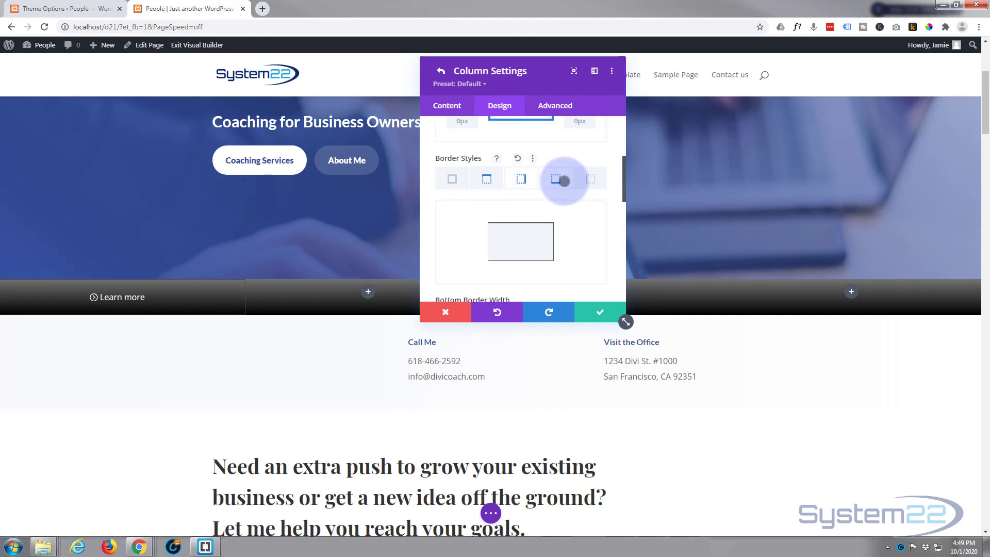
left_click(587, 178)
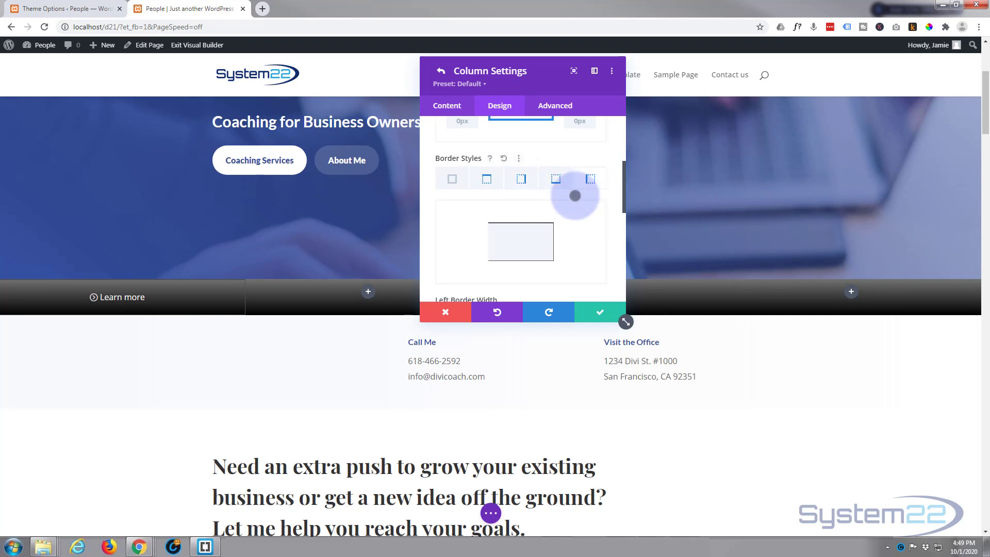
scroll(575, 194, "down", 2)
scroll(574, 195, "down", 1)
left_click(445, 211)
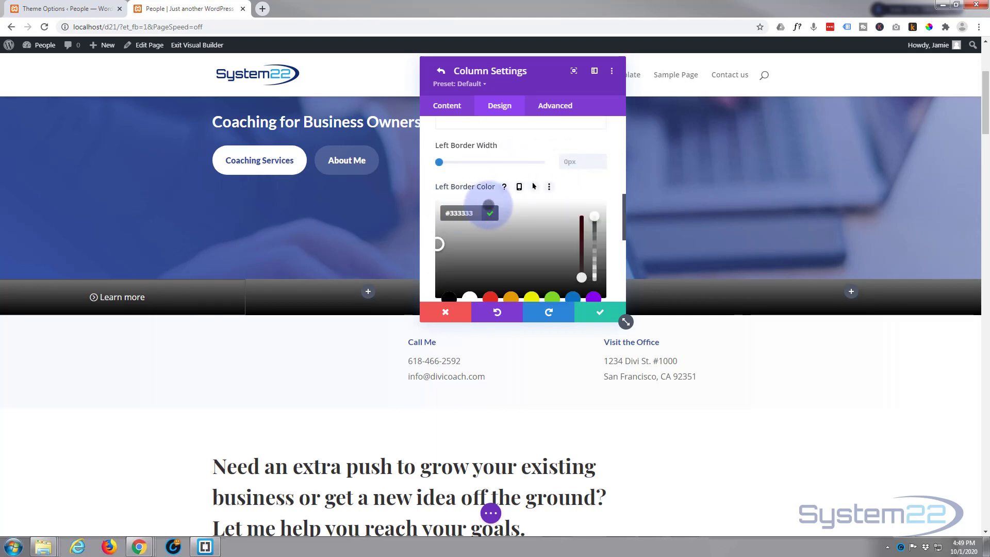
left_click_drag(475, 210, 444, 211)
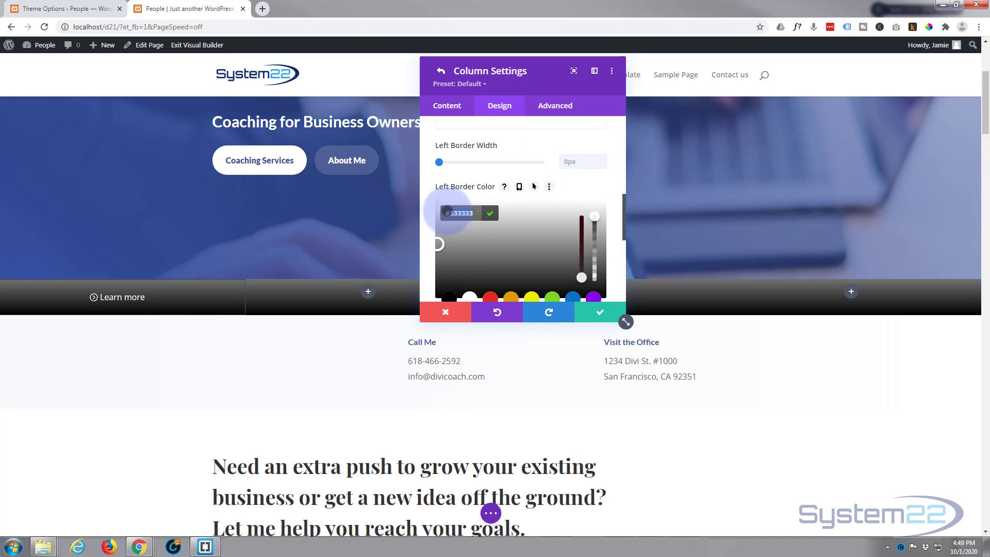
type("15151")
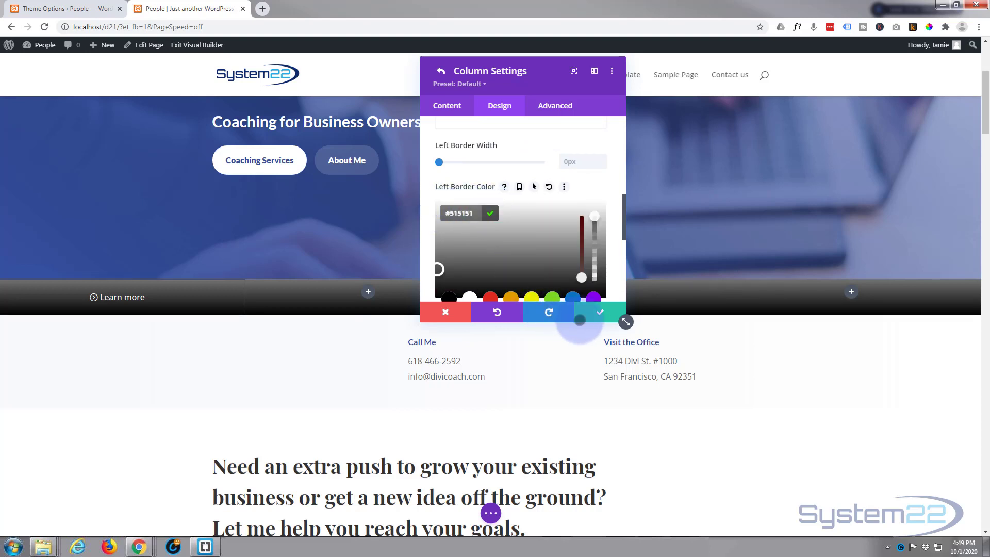
scroll(515, 256, "up", 2)
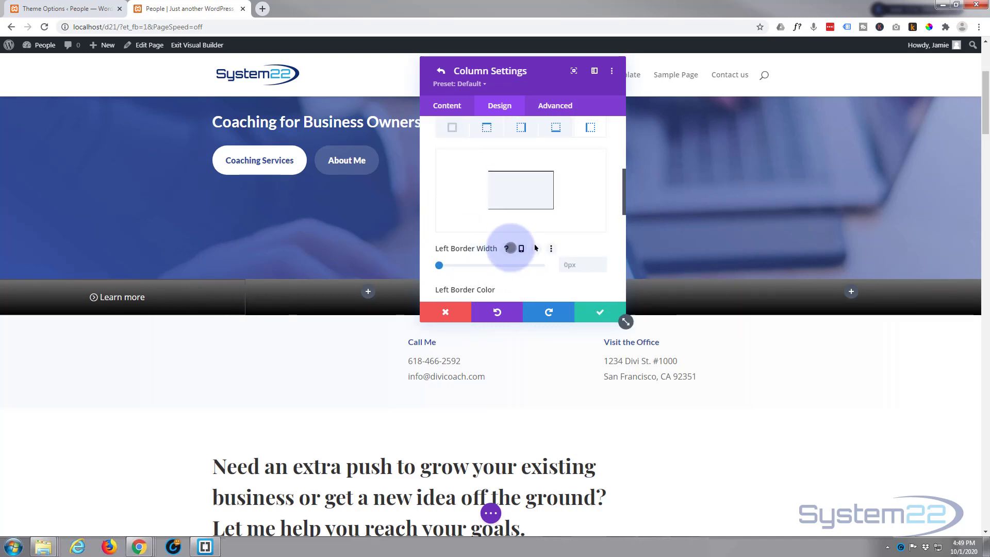
scroll(510, 255, "up", 2)
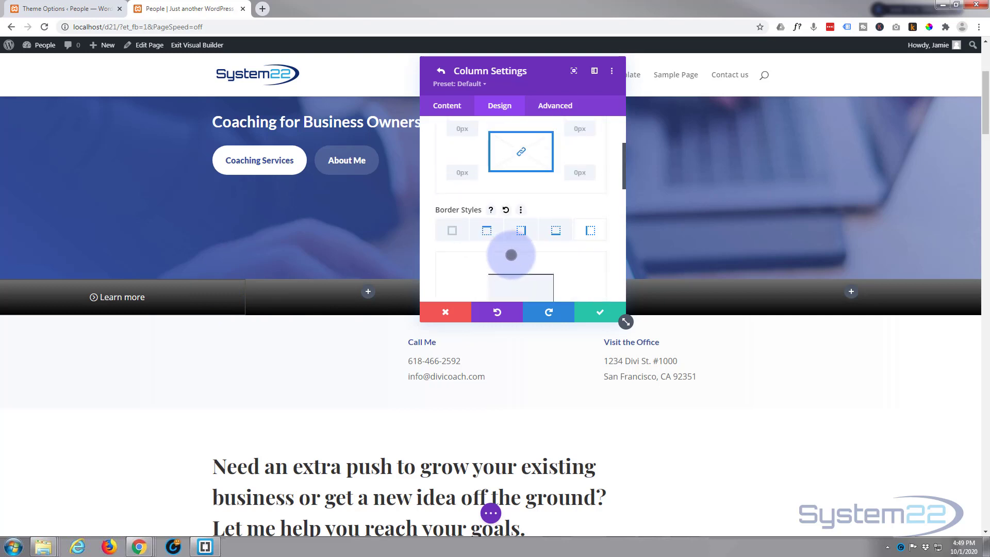
scroll(511, 254, "down", 2)
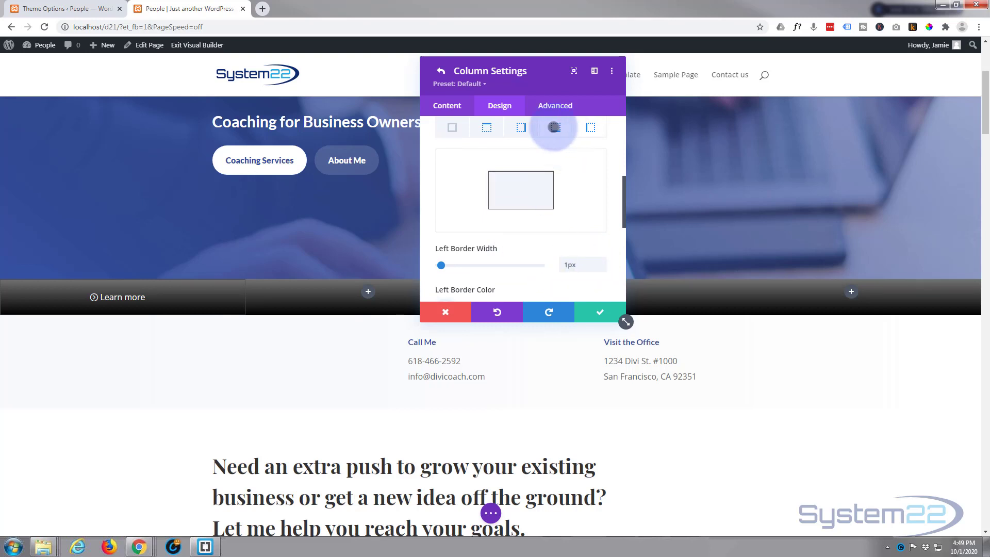
Step: Enable a hover state for the first column's top border color and set the hover color to white #ffffff
left_click(554, 126)
left_click(517, 127)
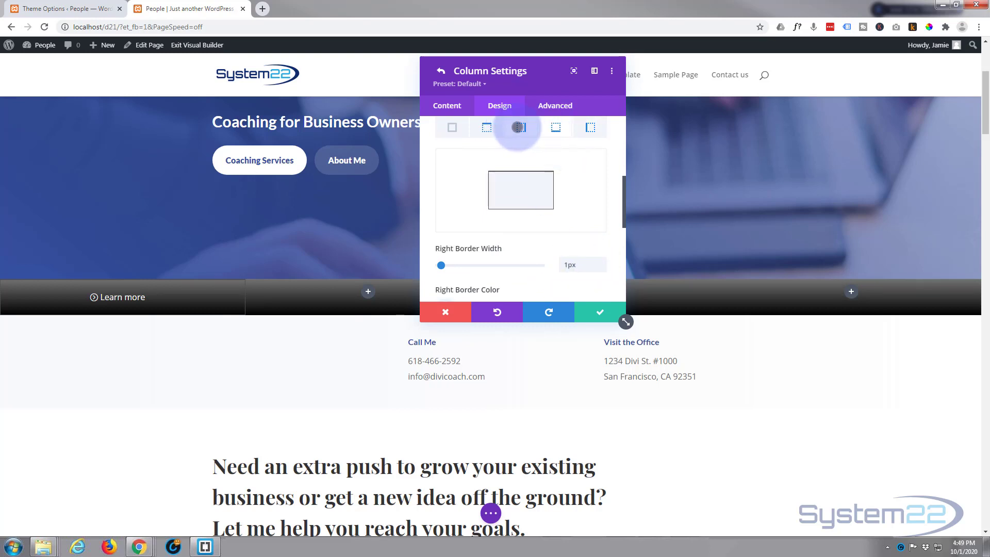
left_click(487, 128)
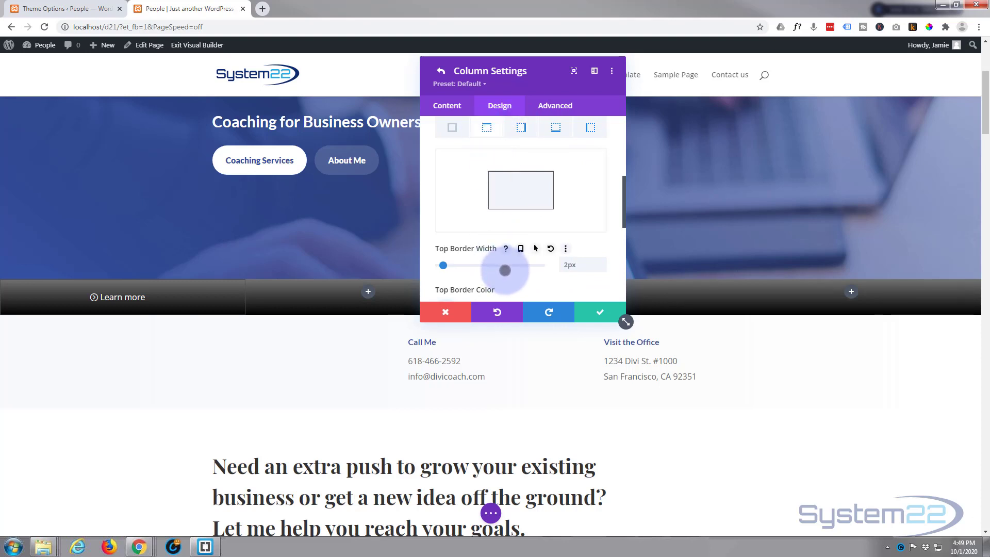
scroll(504, 271, "down", 2)
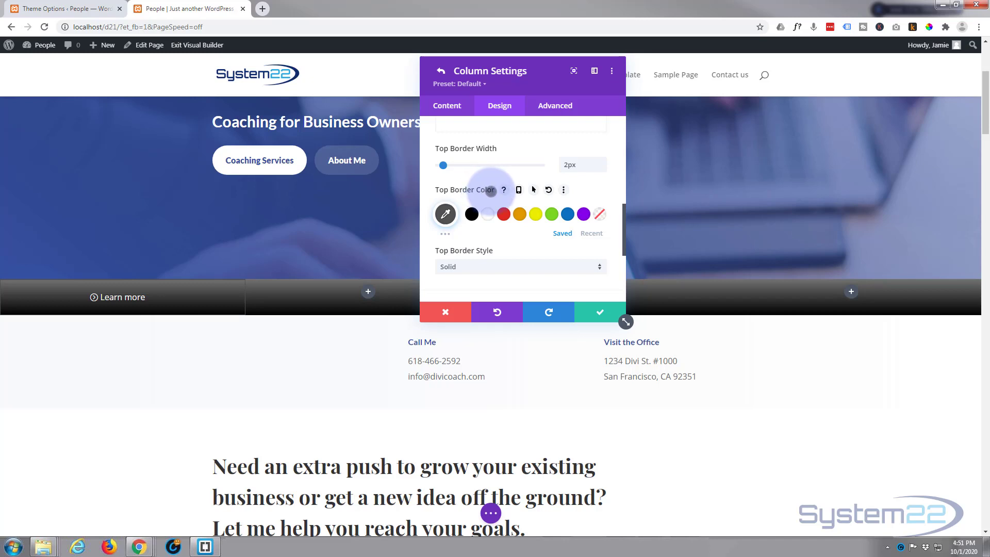
left_click(533, 189)
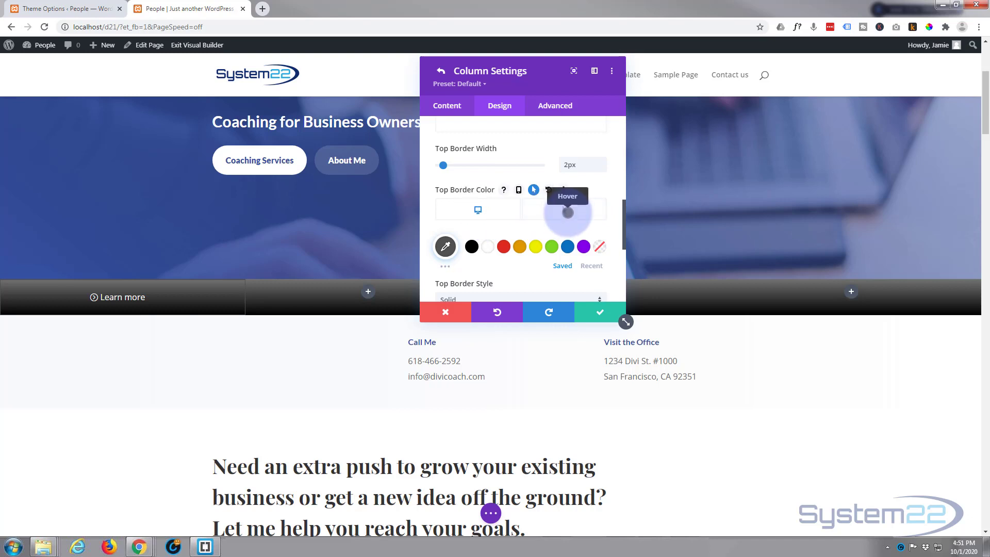
left_click(566, 211)
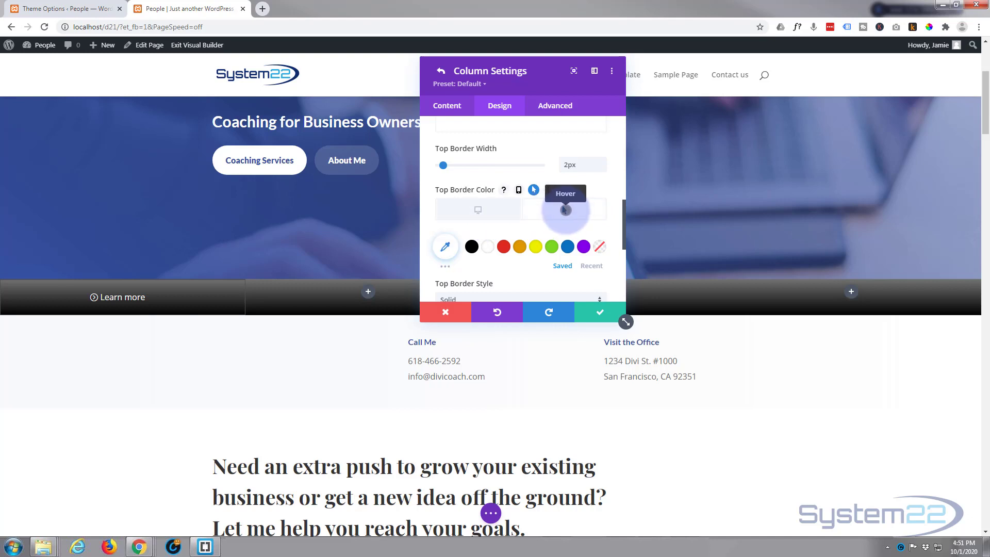
left_click(488, 246)
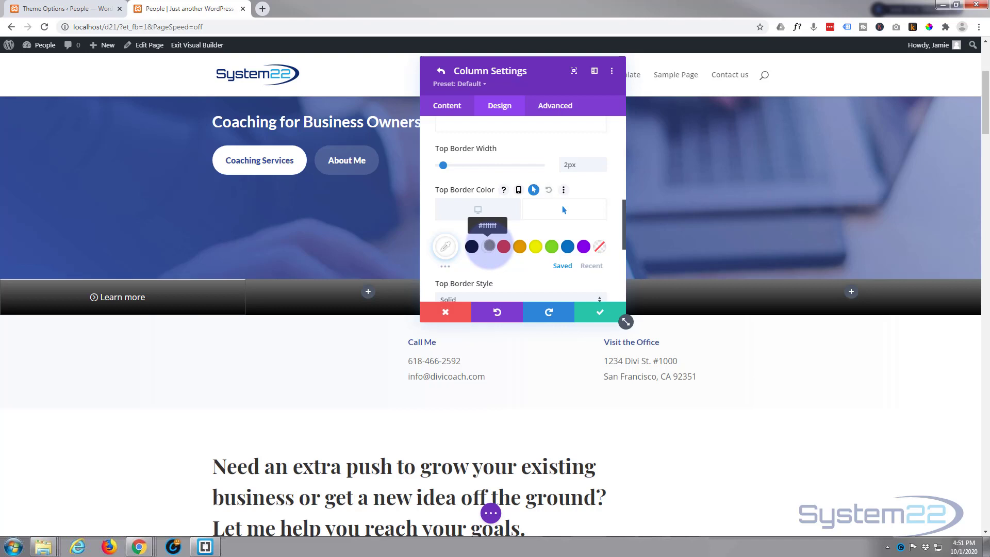
left_click(483, 211)
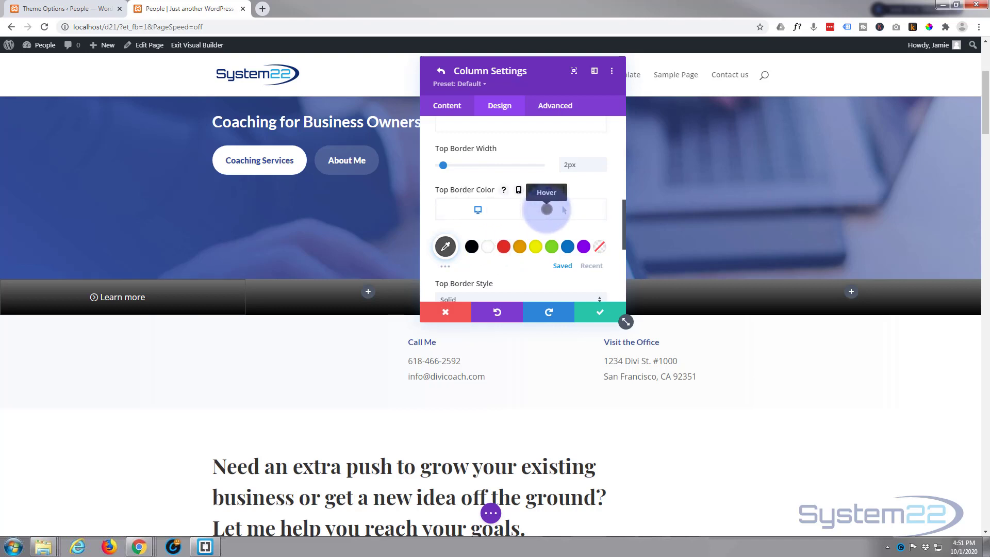
left_click(563, 210)
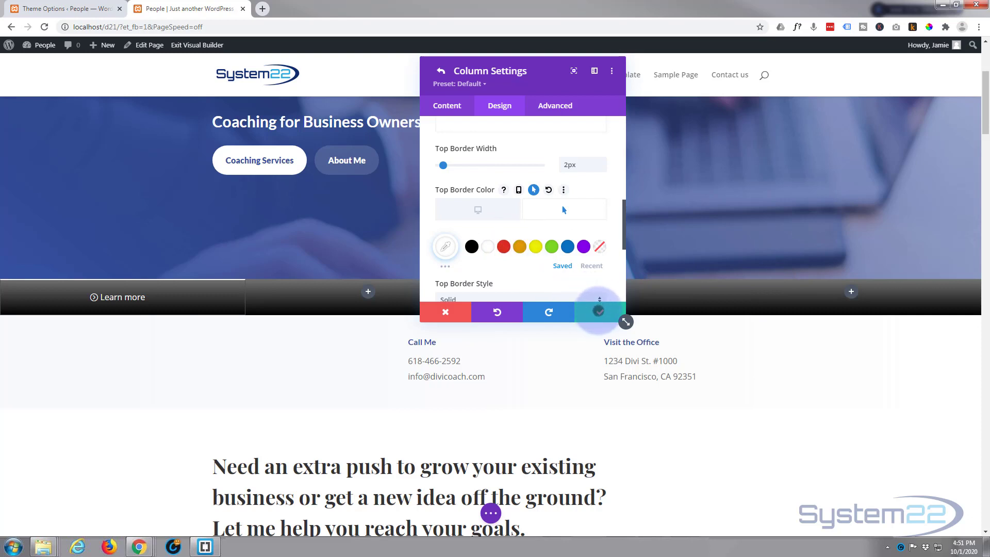
Step: Save the first column's settings and extend its styles to all columns throughout this row
left_click(599, 311)
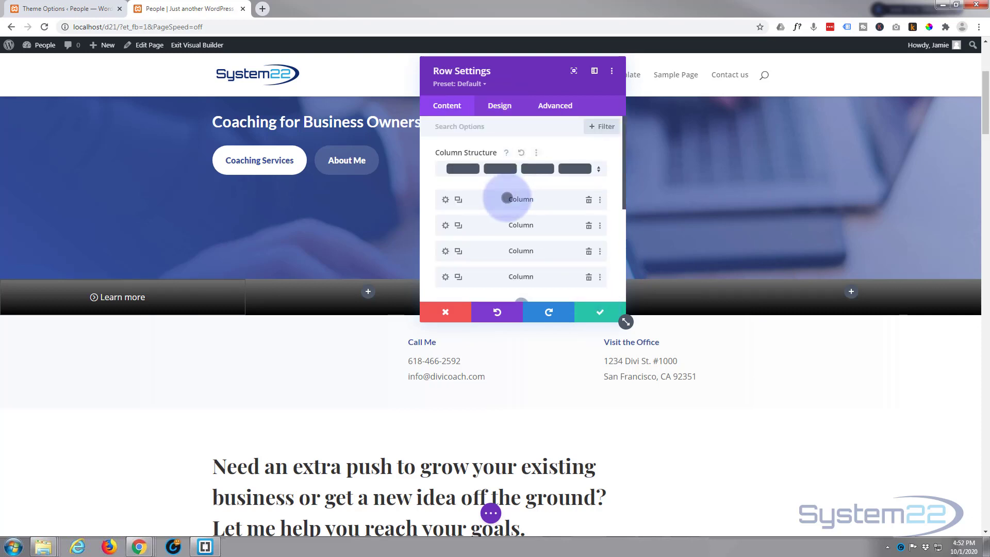
right_click(486, 199)
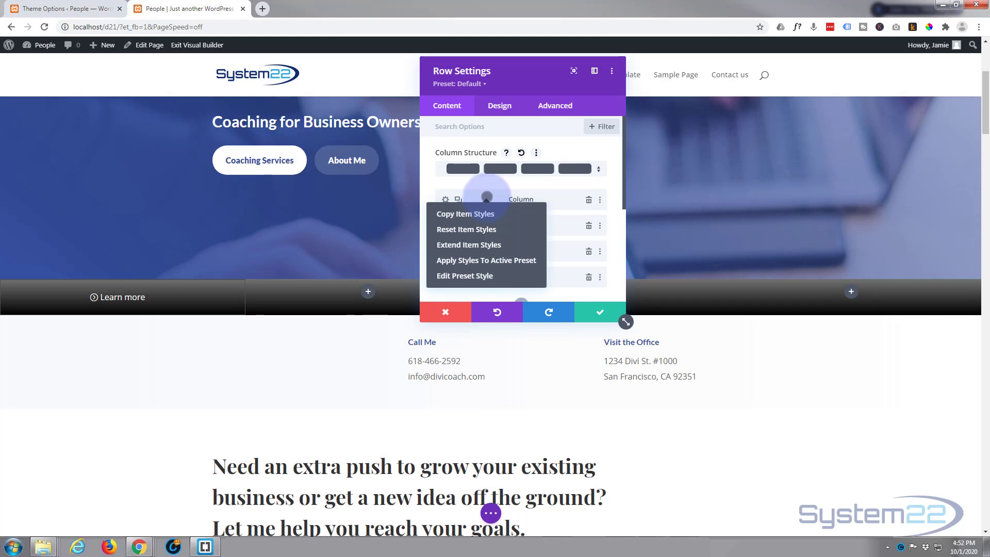
left_click(483, 245)
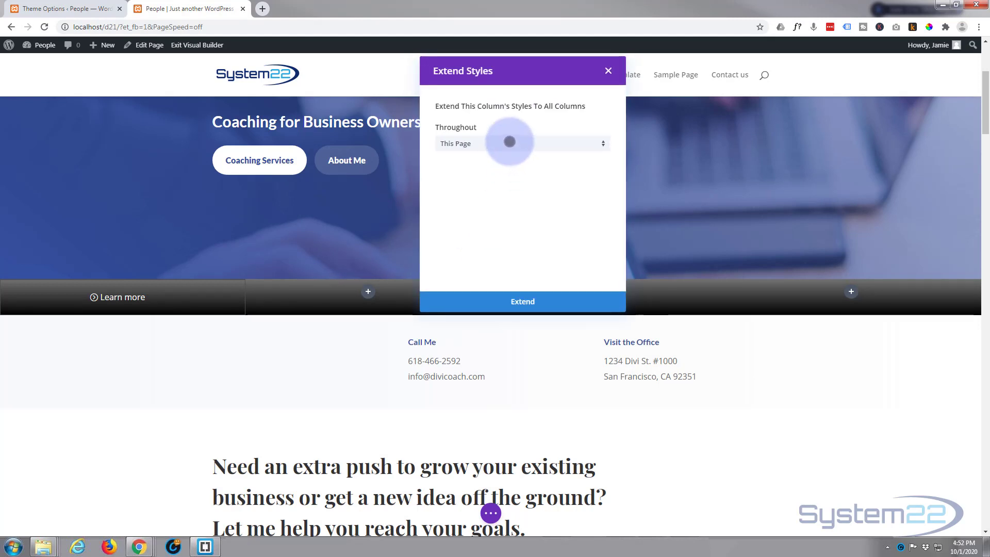
left_click(509, 142)
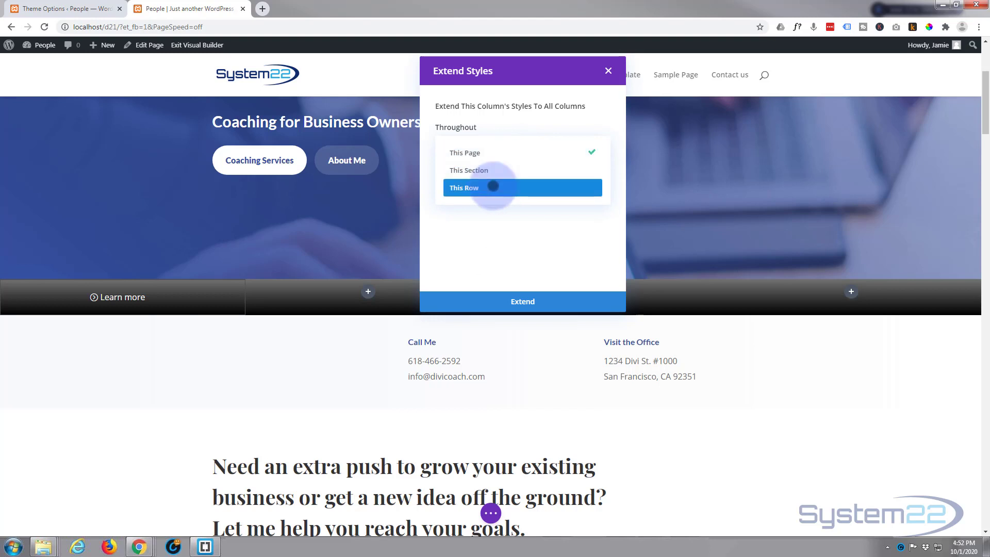
left_click(493, 187)
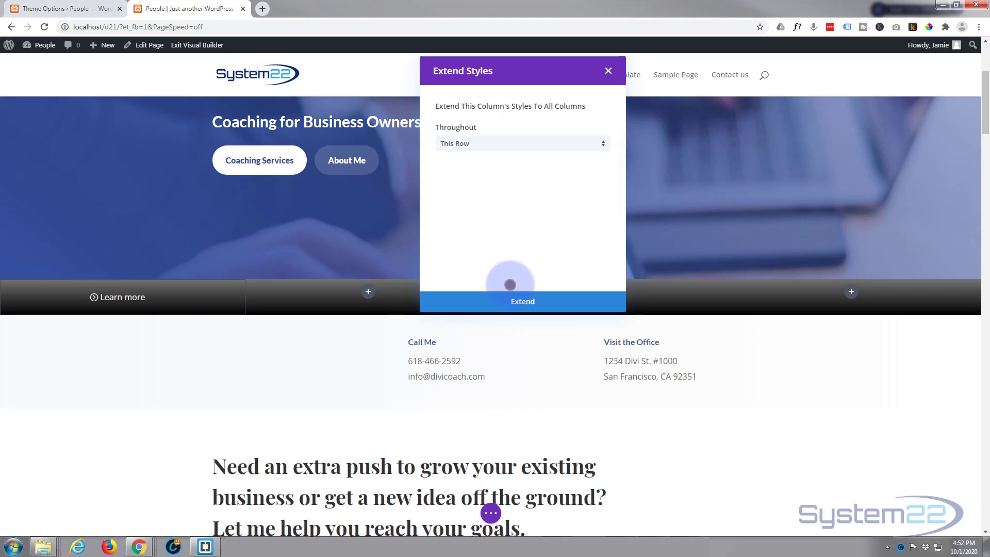
left_click(525, 302)
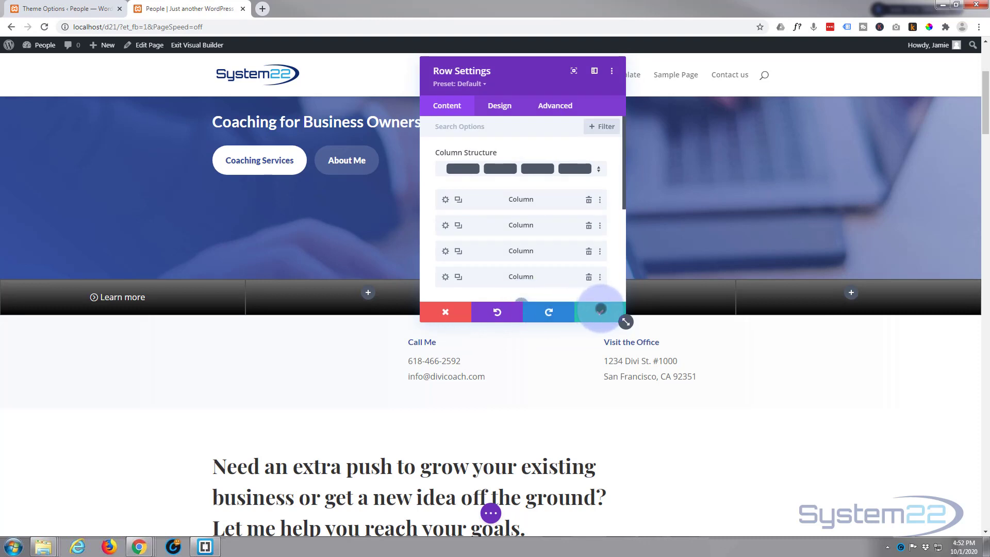
left_click(600, 308)
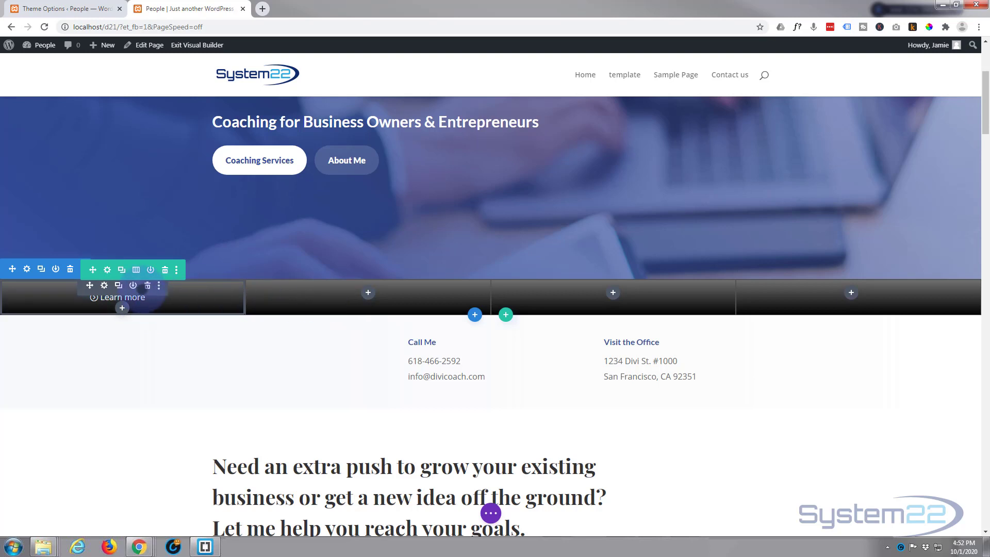
Step: Set the Learn more button's top and bottom padding to 30px
left_click(104, 285)
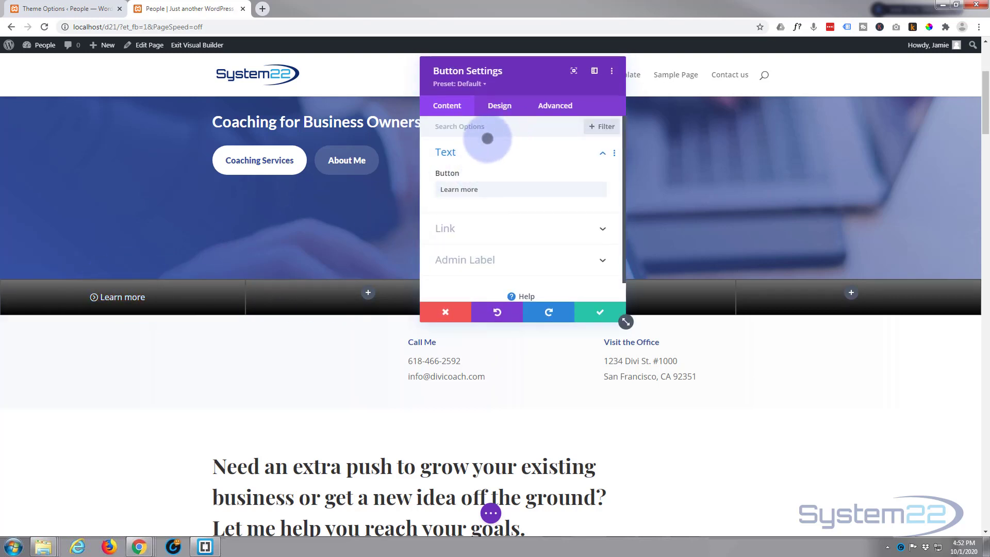
left_click(499, 105)
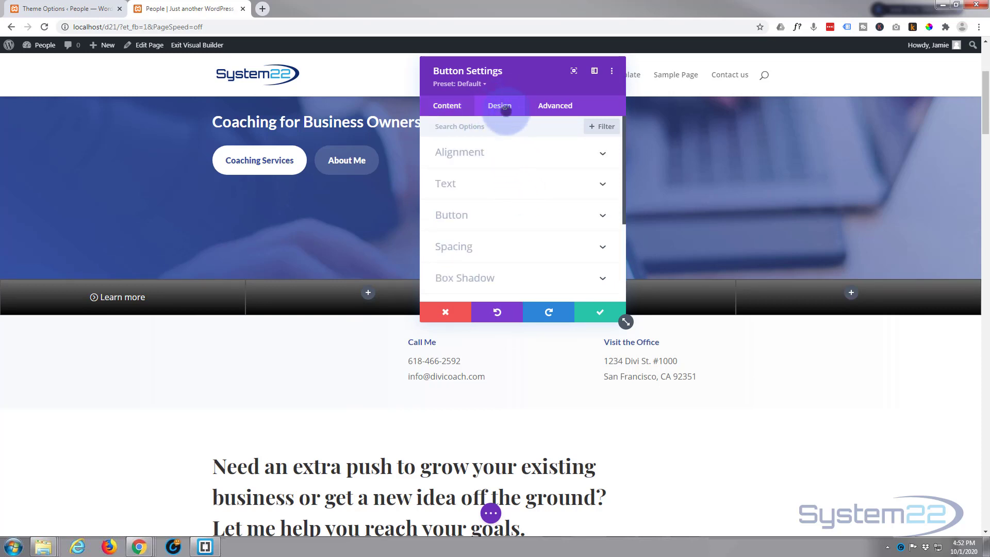
left_click(504, 246)
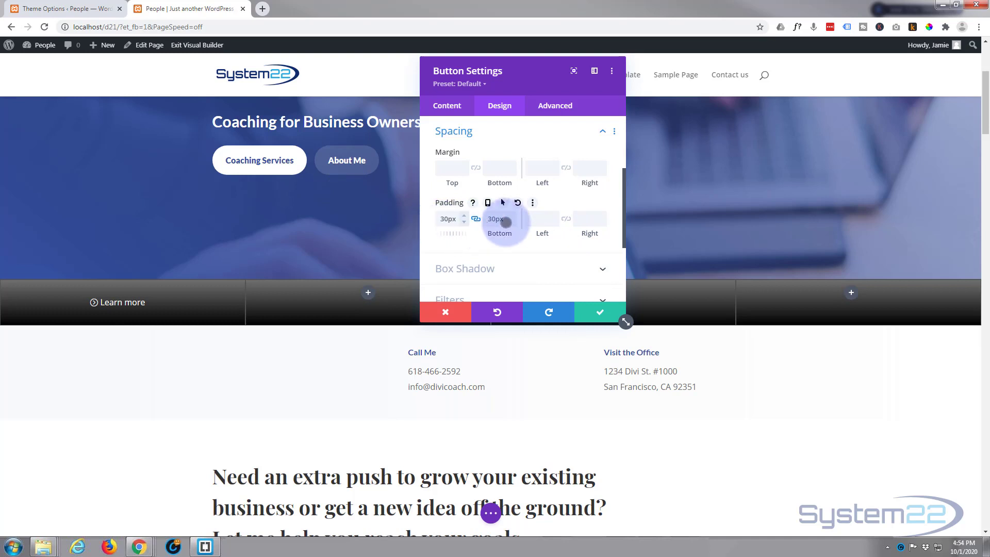
Step: Set the Learn more button's font style to uppercase and save the button settings
scroll(509, 232, "up", 3)
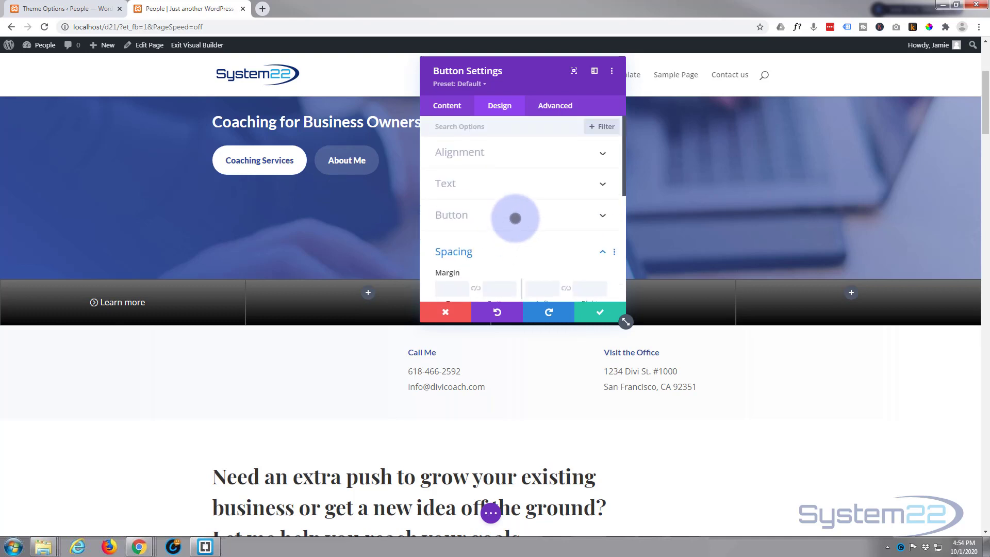
left_click(515, 218)
scroll(515, 218, "down", 5)
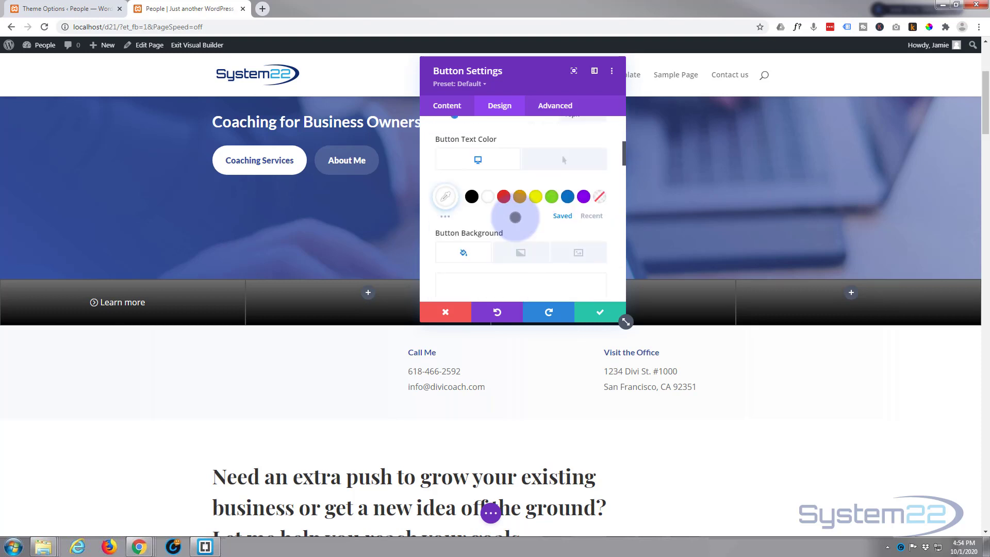
scroll(515, 218, "down", 6)
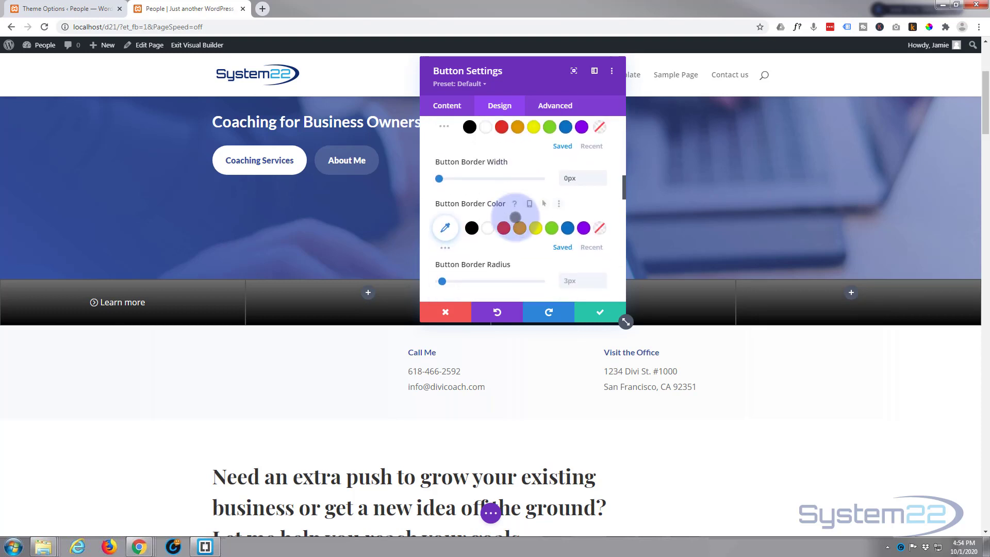
scroll(515, 215, "down", 4)
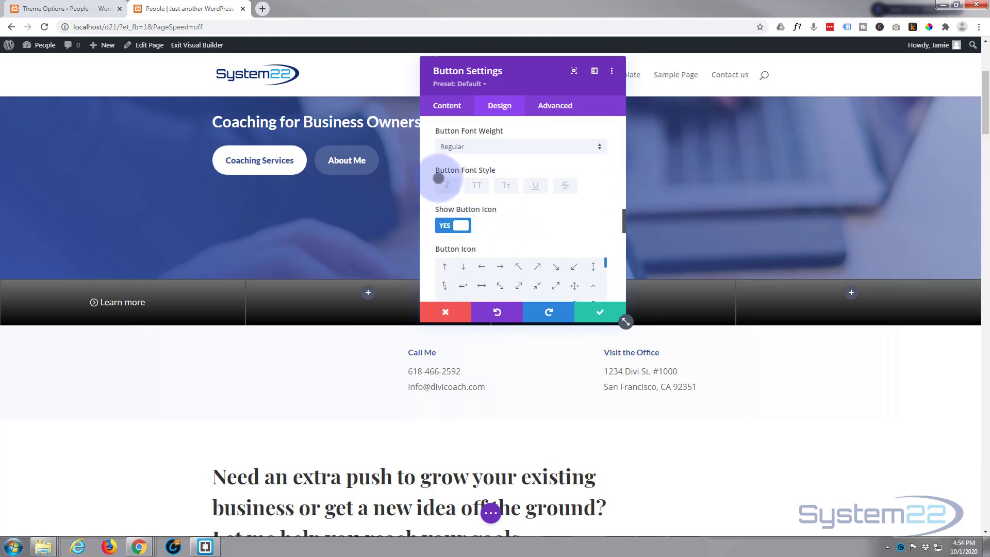
left_click(477, 185)
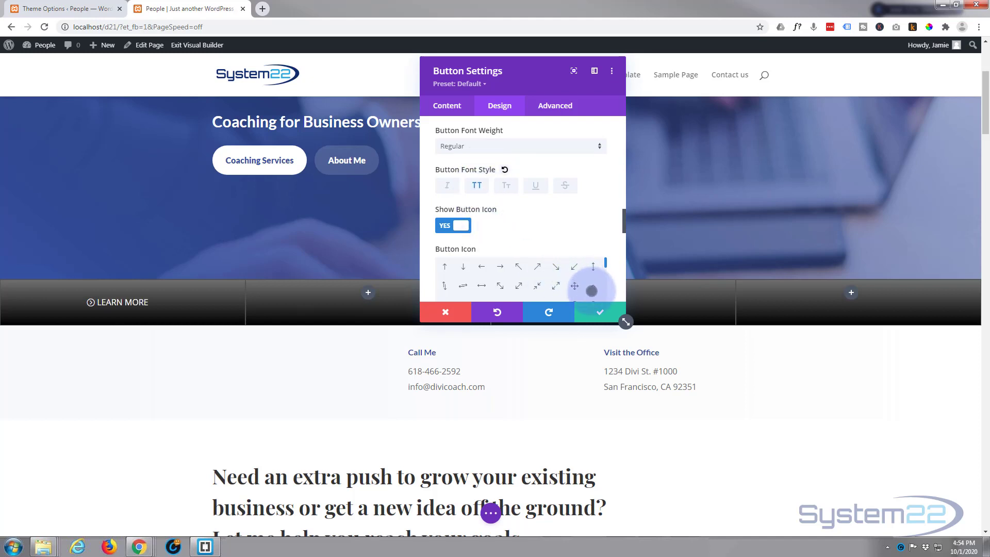
left_click(598, 313)
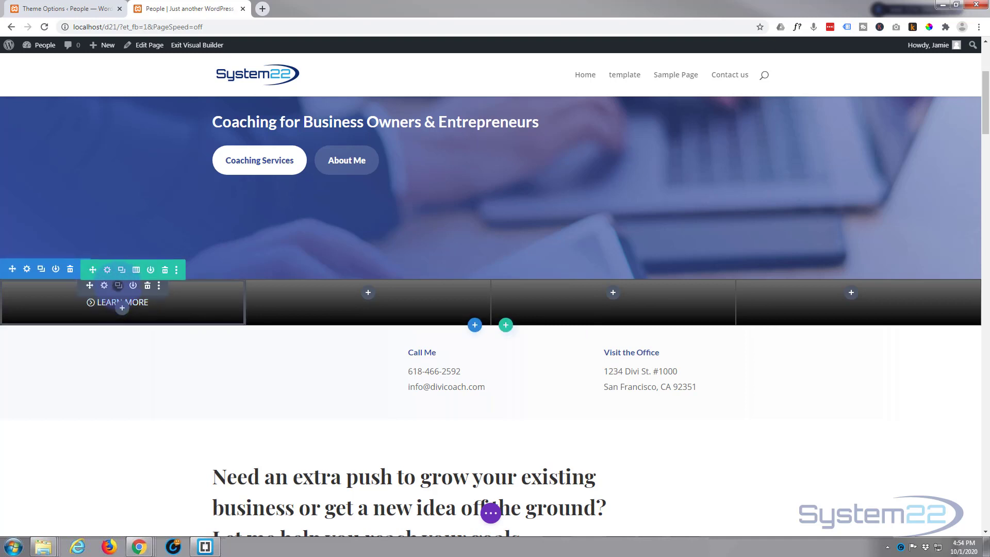
Step: Duplicate the Learn More button and move the copy into the second column
left_click(118, 286)
left_click_drag(87, 283, 391, 296)
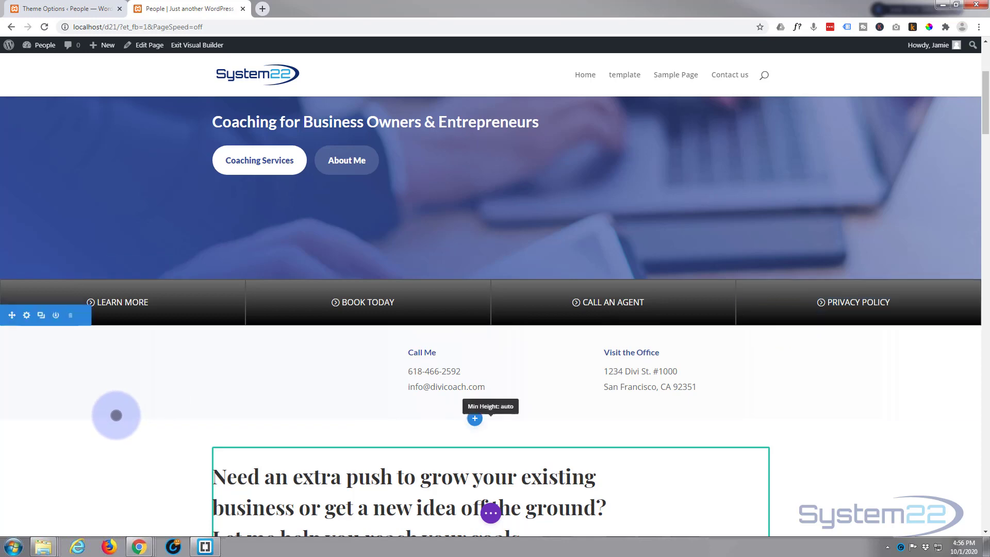
Step: Look through the page in the builder to check how the four-button bar behaves while scrolling
scroll(115, 413, "down", 3)
scroll(116, 415, "down", 4)
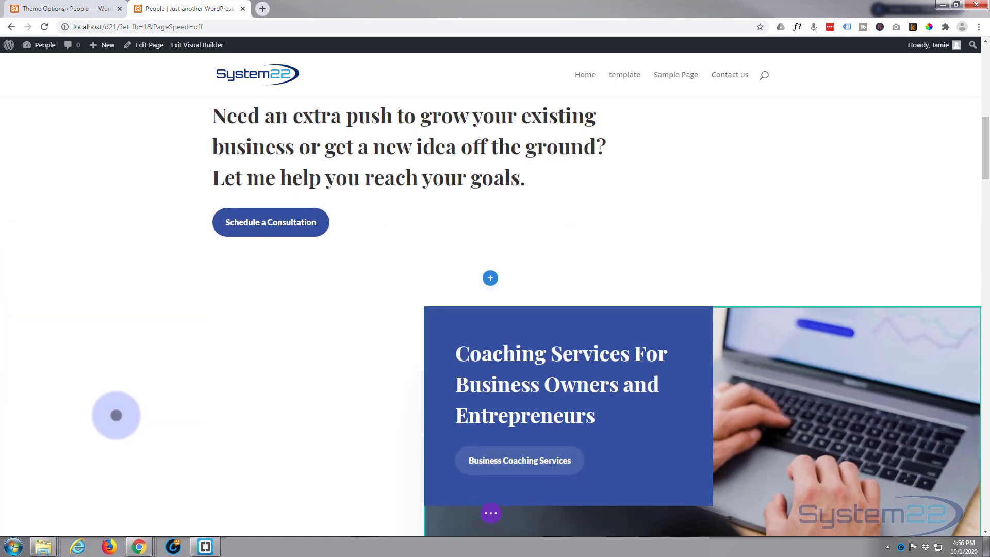
scroll(118, 415, "up", 6)
scroll(118, 415, "up", 5)
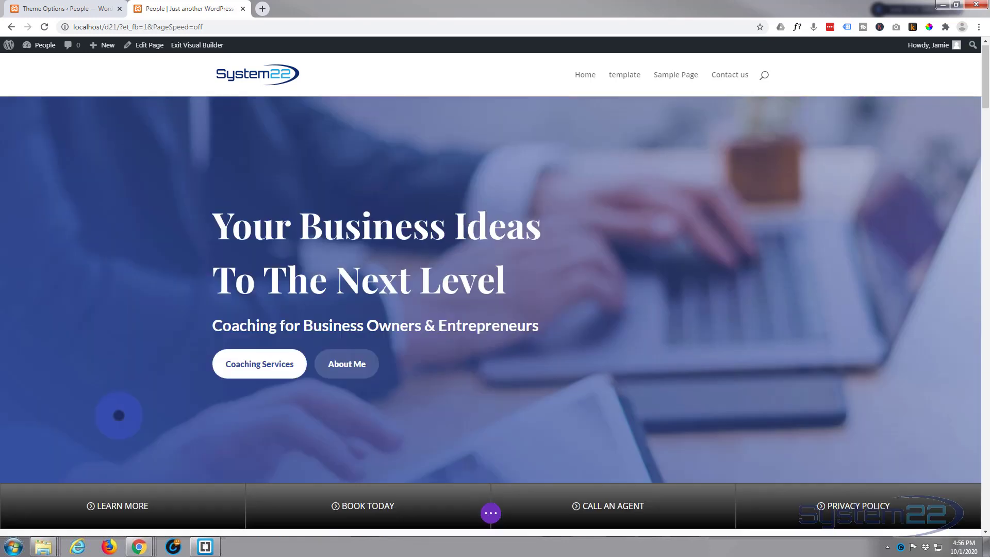
scroll(119, 415, "down", 3)
scroll(119, 415, "down", 13)
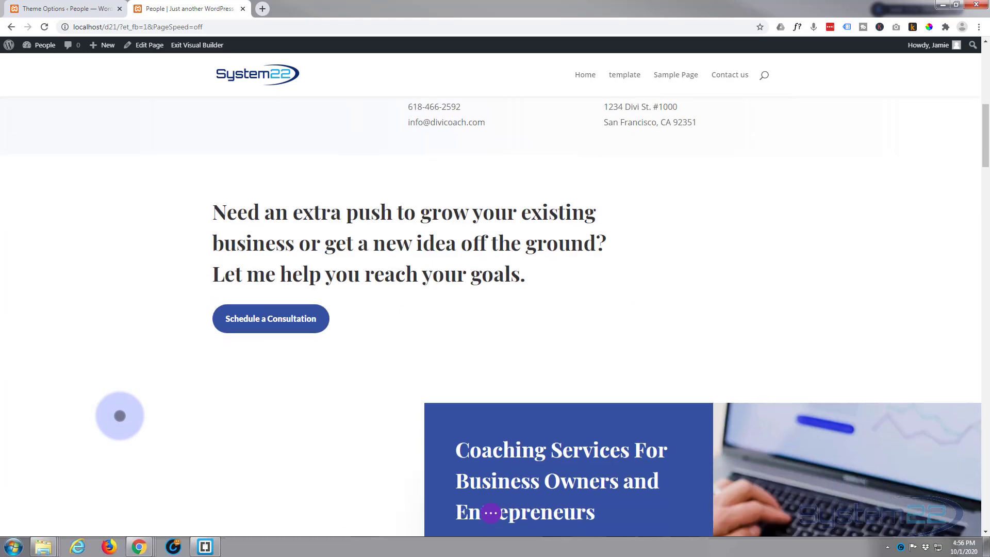
scroll(120, 416, "up", 11)
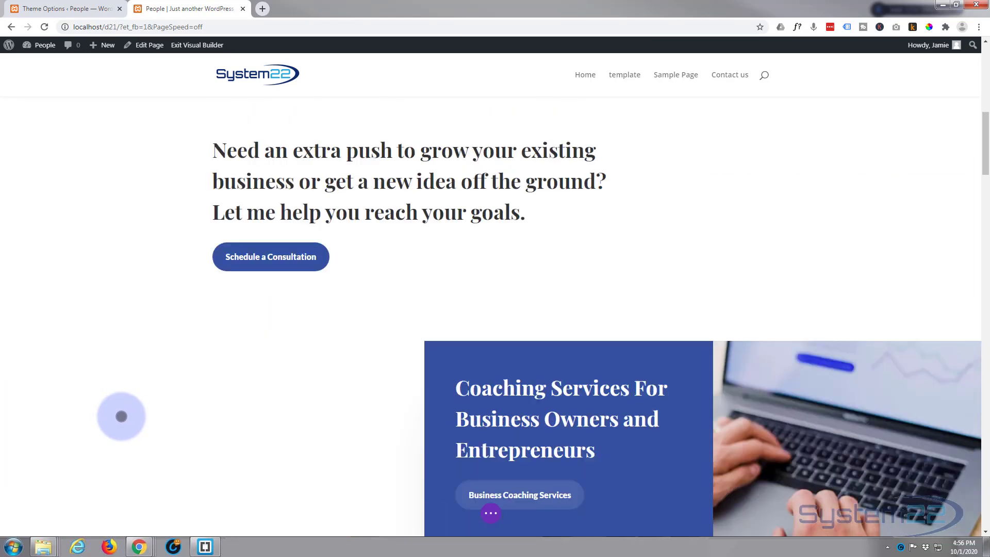
scroll(121, 416, "up", 1)
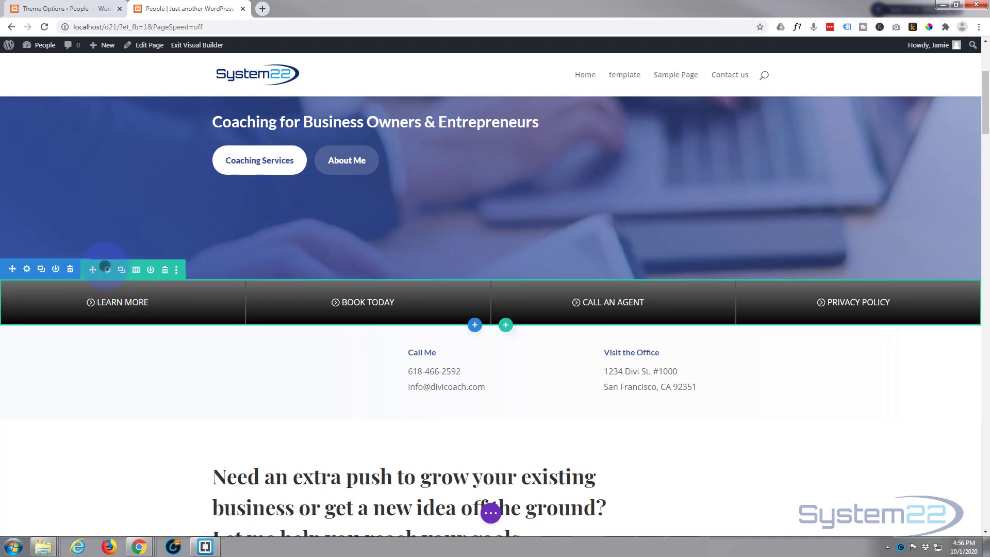
Step: Set the button row's sticky position to Stick to Top and save the row settings
left_click(106, 269)
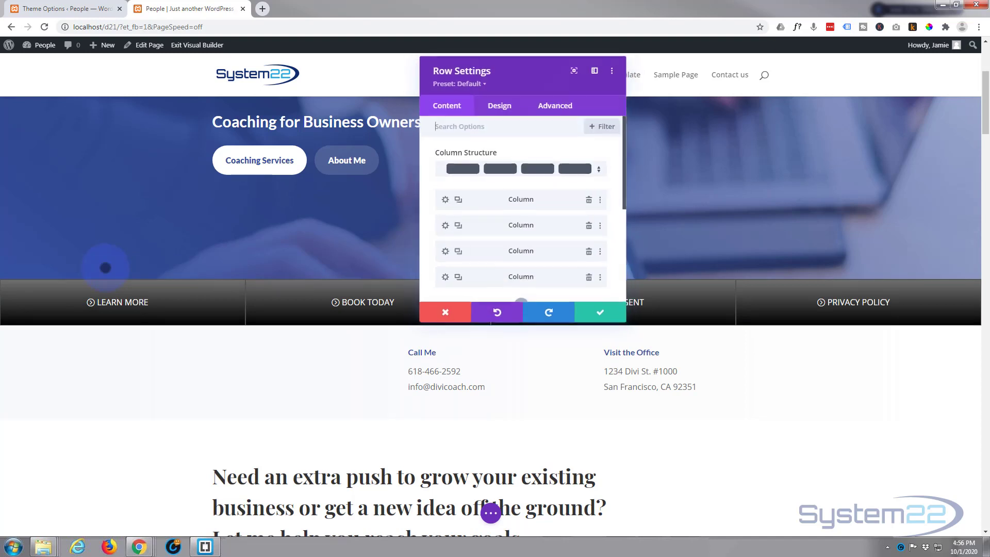
left_click(531, 105)
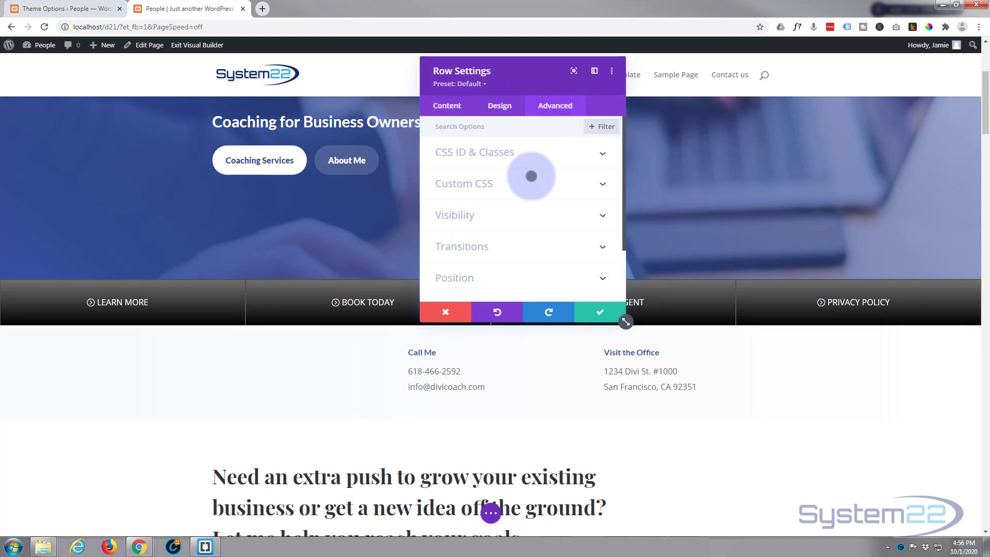
scroll(526, 184, "down", 2)
left_click(511, 239)
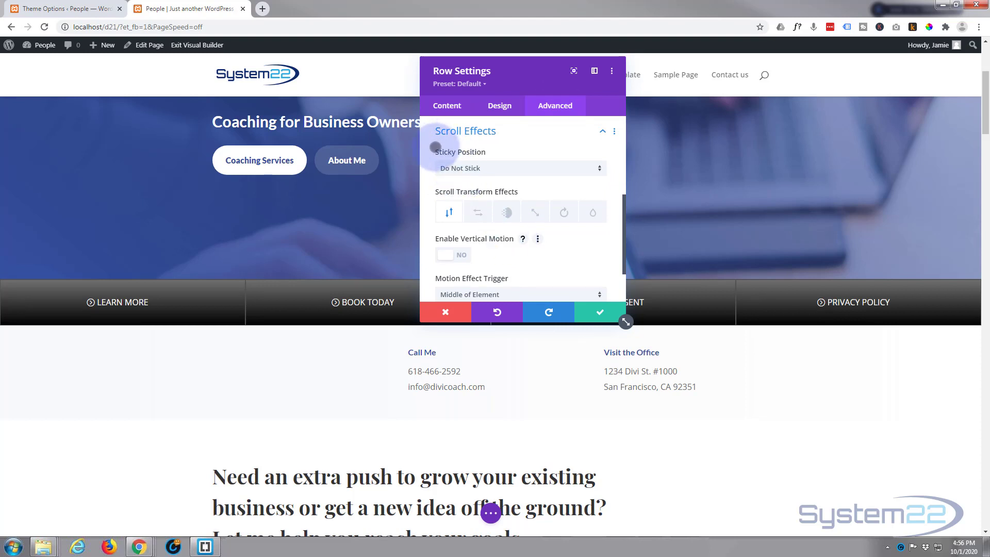
left_click(522, 171)
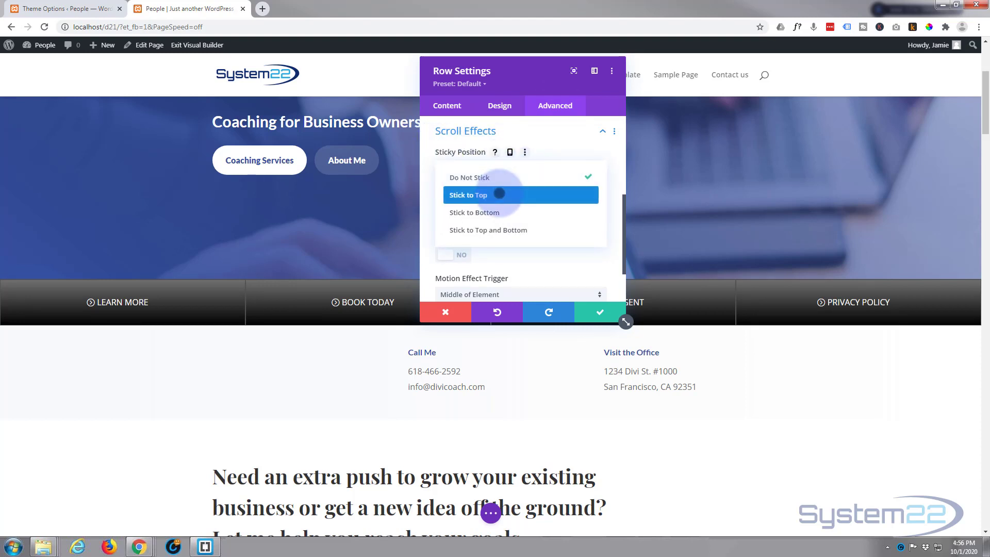
left_click(499, 195)
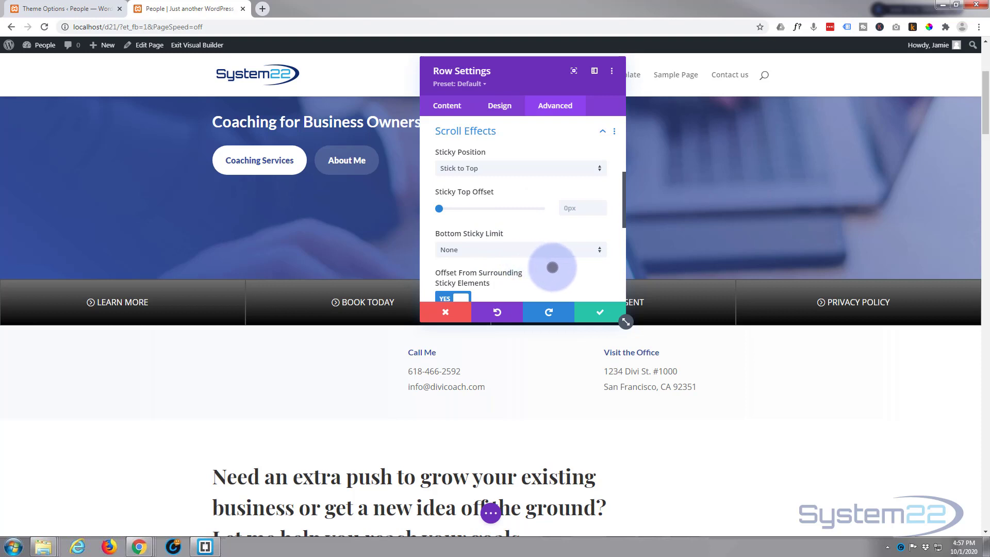
scroll(556, 265, "down", 1)
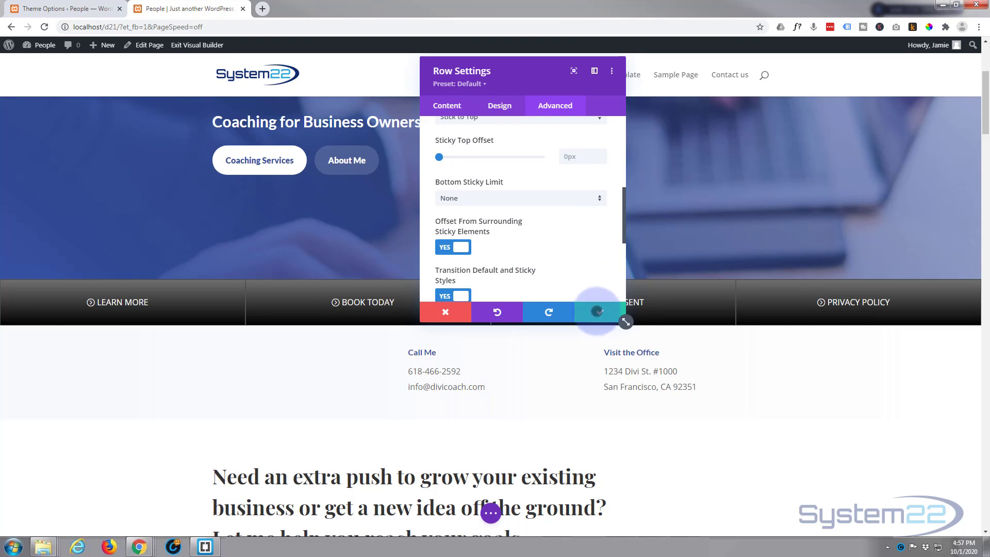
left_click(596, 311)
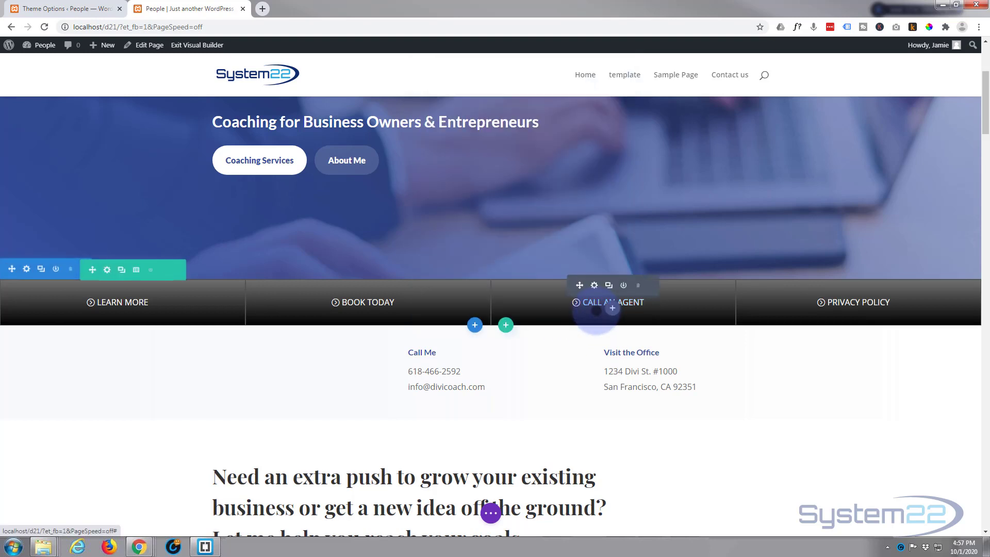
Step: Save the page and exit the Visual Builder to the live page
left_click(493, 510)
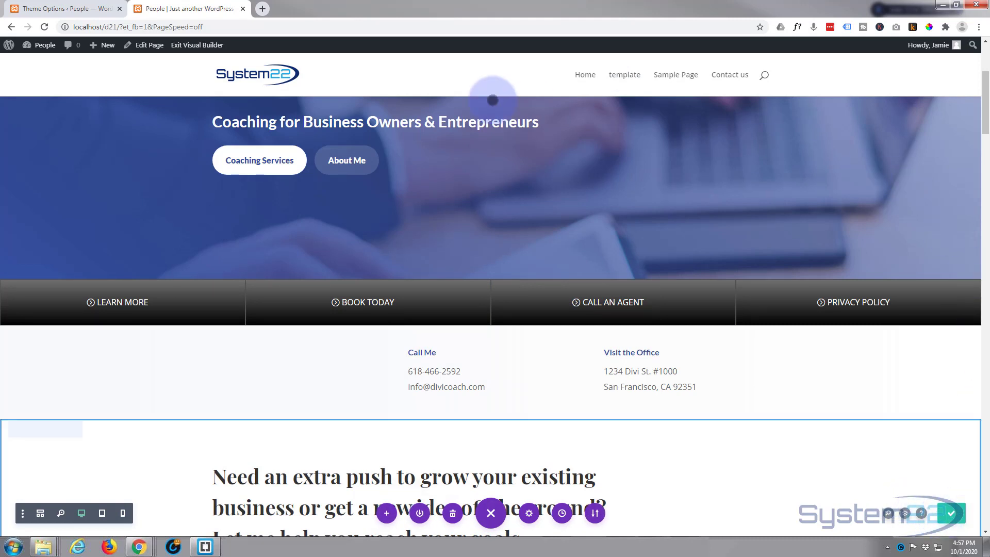
left_click(180, 45)
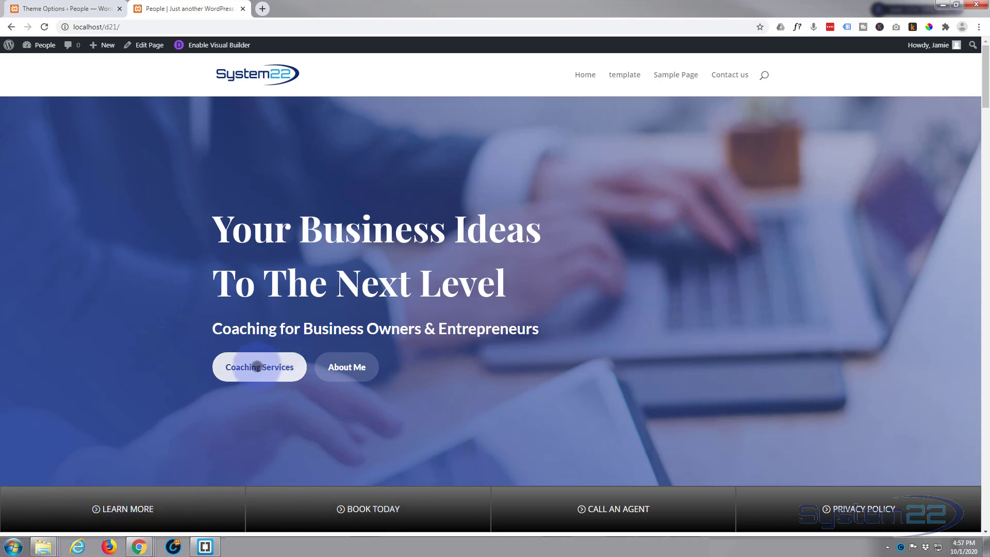
Step: Examine the live page while scrolling to check the button bar's sticky behavior below the header
scroll(137, 287, "down", 5)
scroll(137, 291, "down", 4)
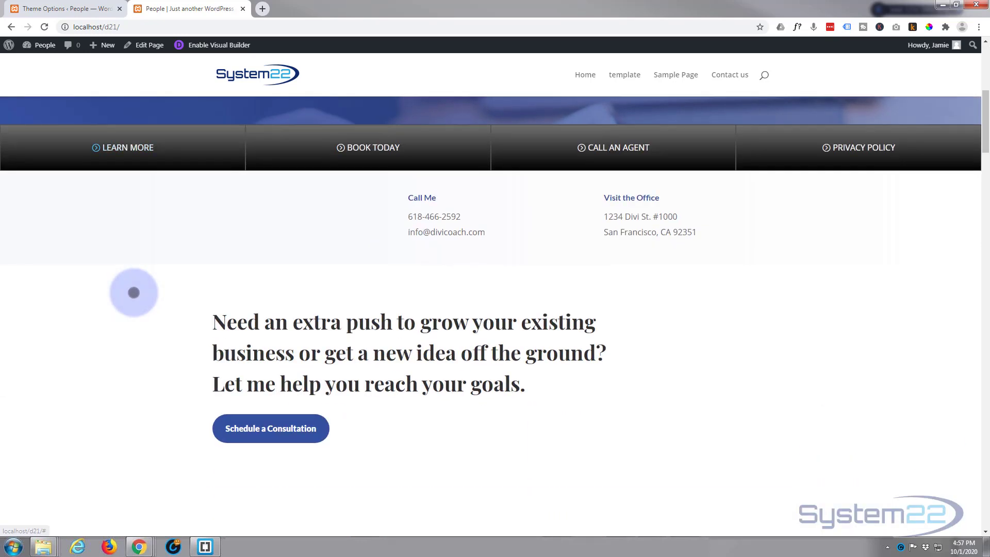
scroll(131, 293, "down", 2)
scroll(130, 296, "down", 13)
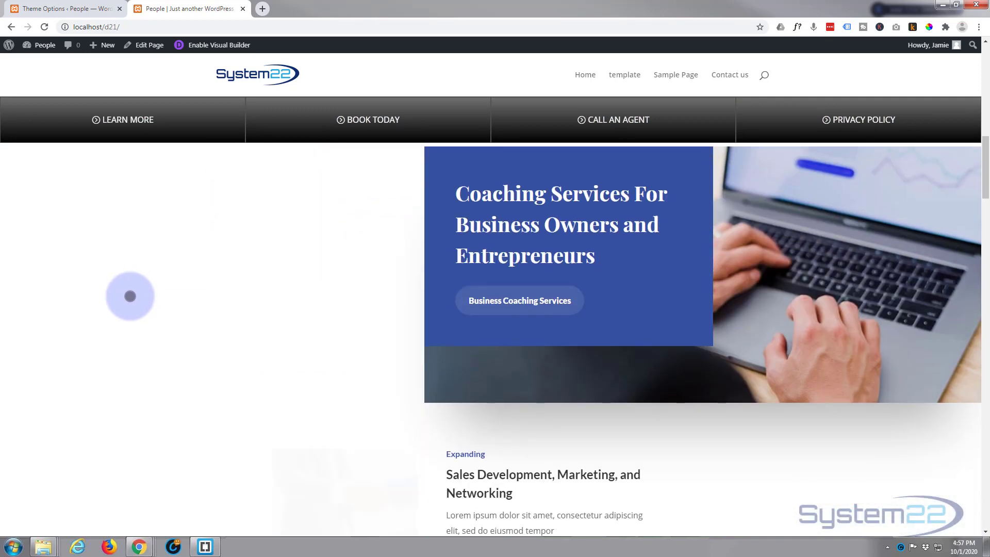
scroll(129, 297, "down", 16)
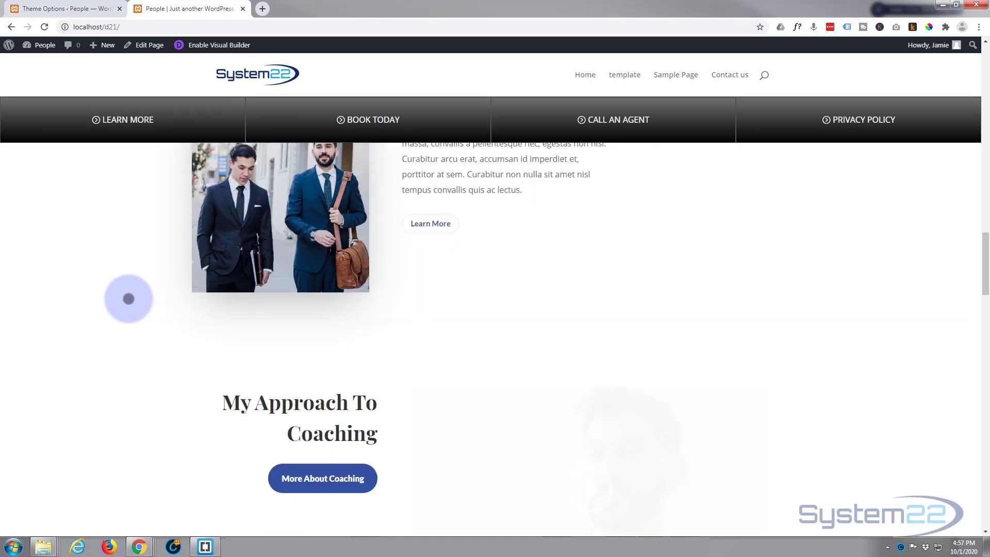
scroll(127, 318, "up", 20)
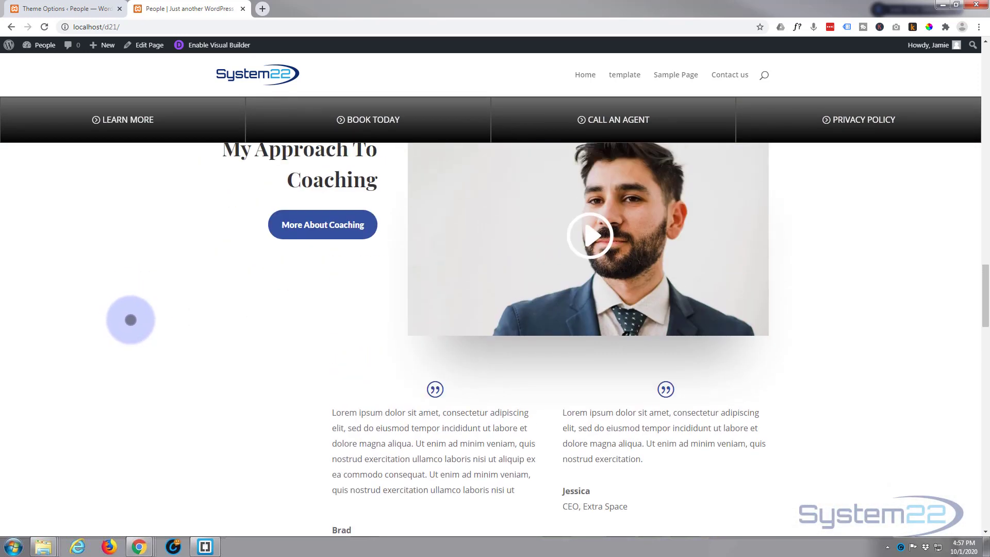
Step: Preview the live page in the browser's iPhone X device emulation and examine the button bar's stacking and sticky behavior while scrolling
scroll(131, 320, "up", 13)
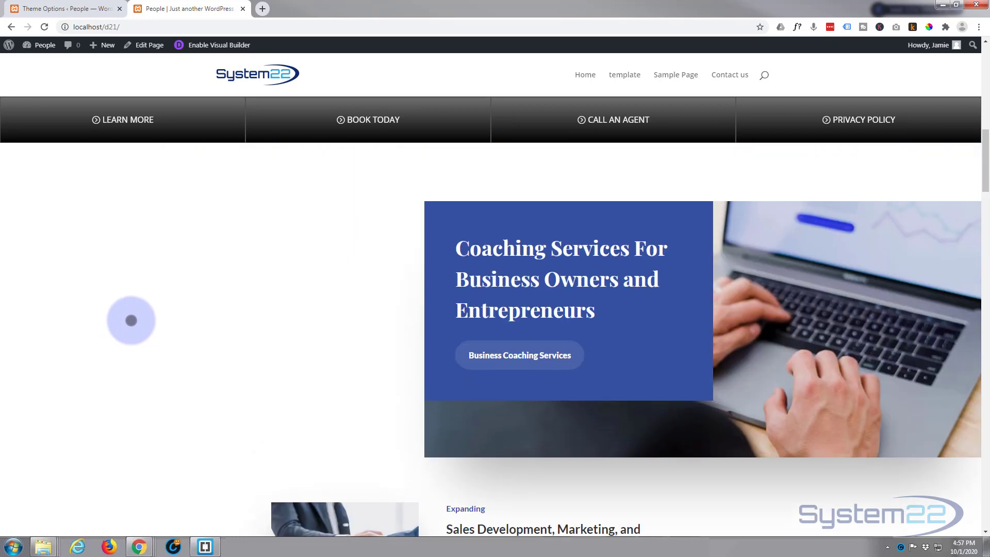
scroll(131, 320, "up", 3)
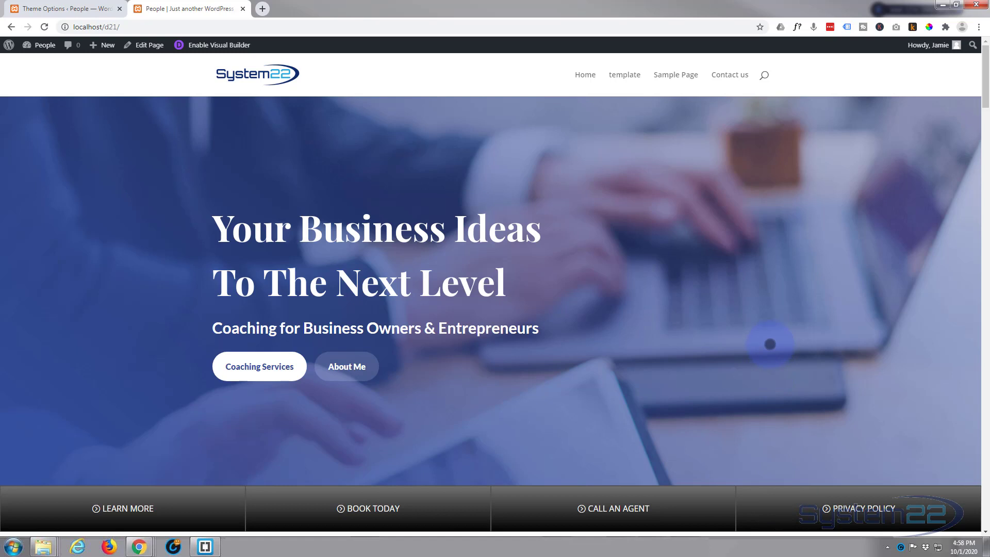
key("ctrl+shift+j")
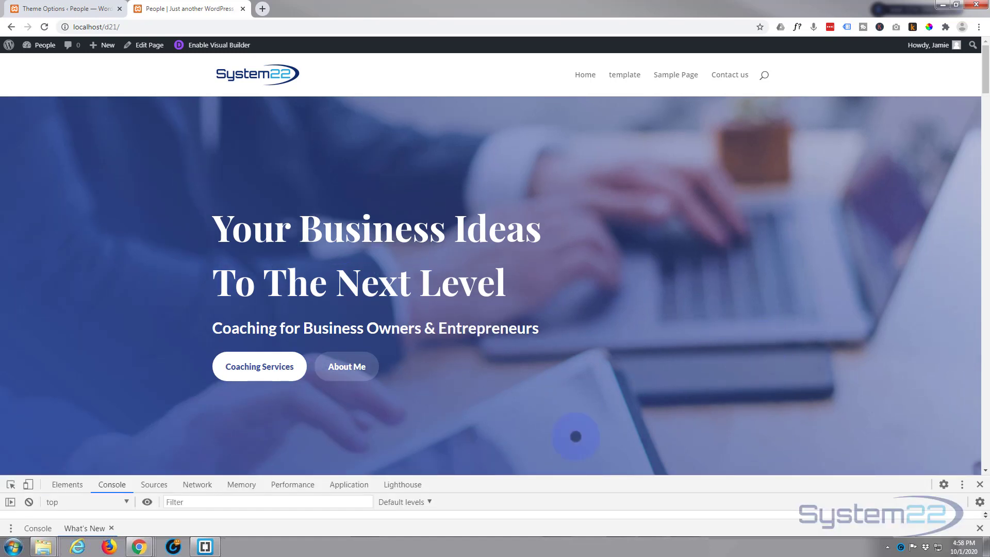
left_click(28, 484)
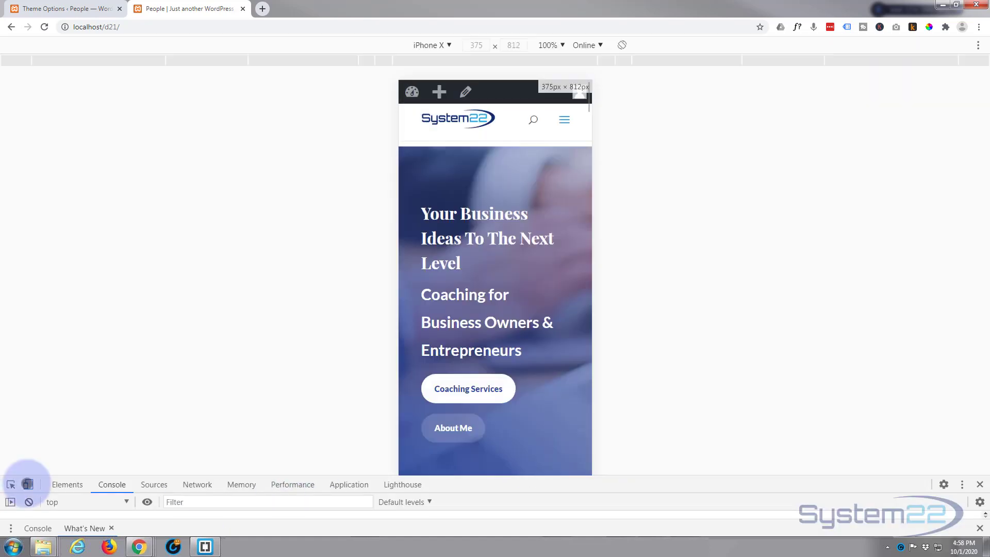
scroll(451, 278, "down", 8)
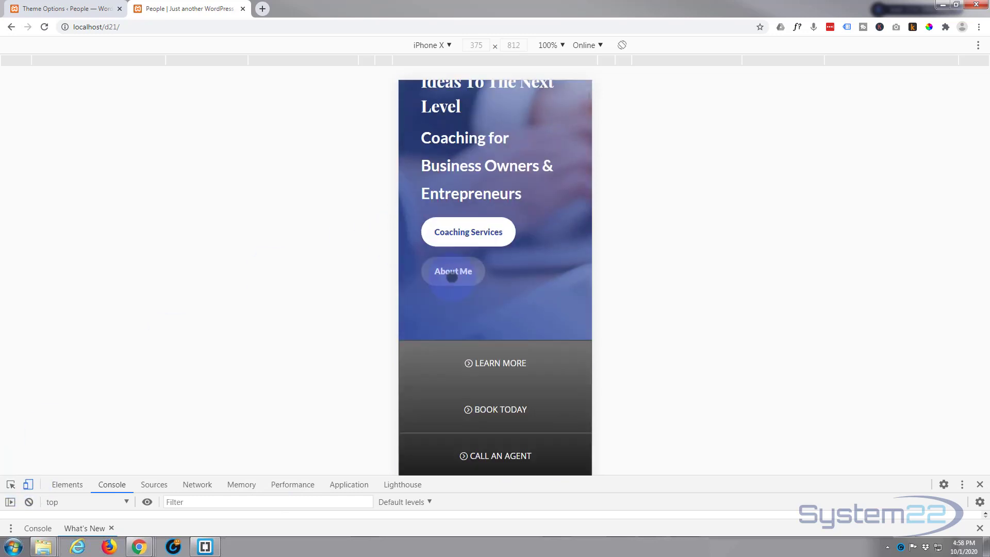
scroll(452, 283, "down", 7)
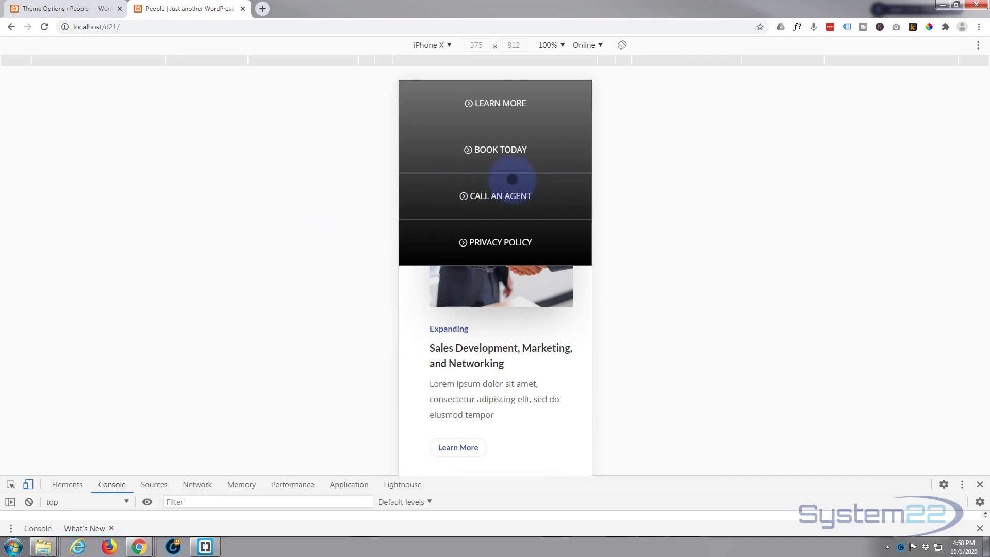
scroll(478, 312, "down", 1)
scroll(477, 312, "down", 4)
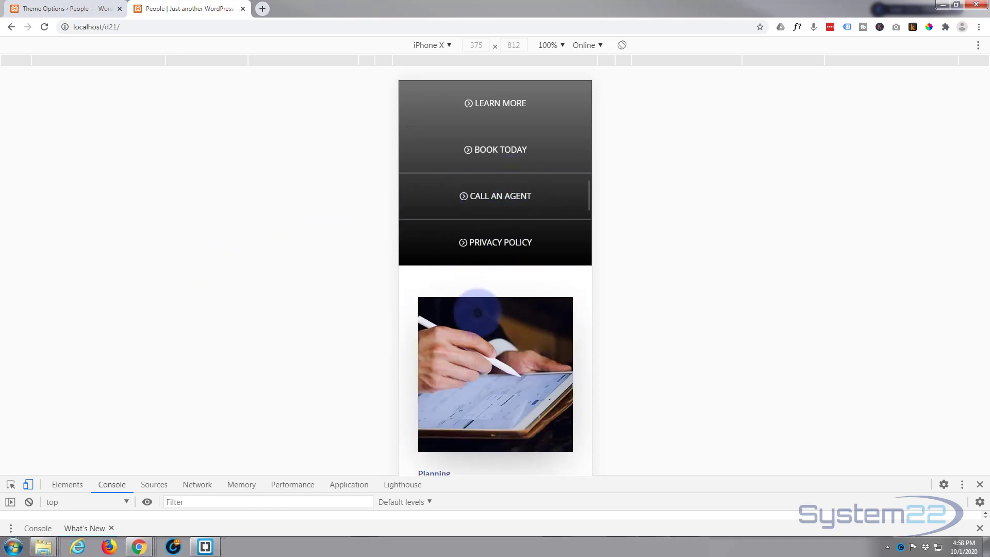
scroll(476, 315, "up", 8)
scroll(476, 315, "up", 1)
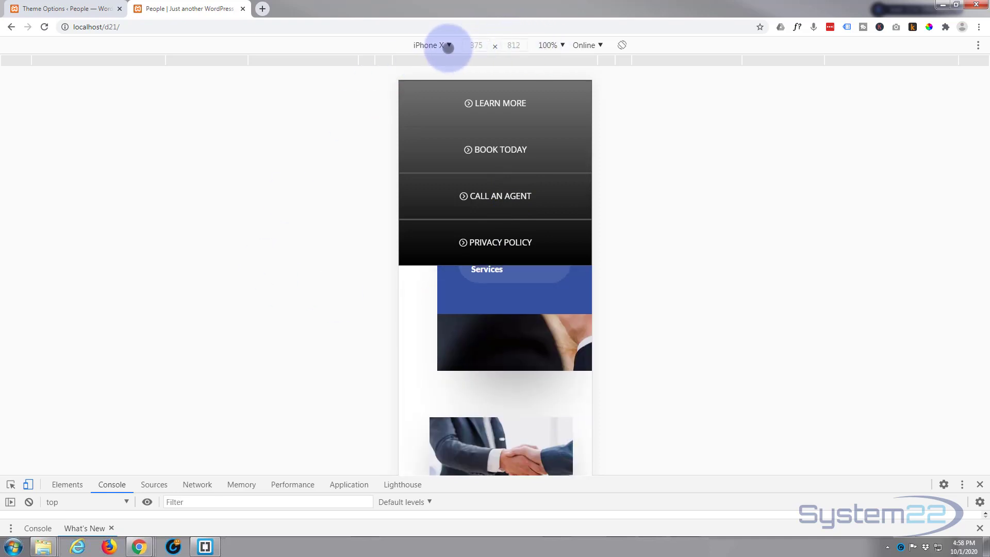
Step: Switch the emulated device to iPad, examine the sticky button bar's layout while scrolling, and close the developer tools
left_click(448, 43)
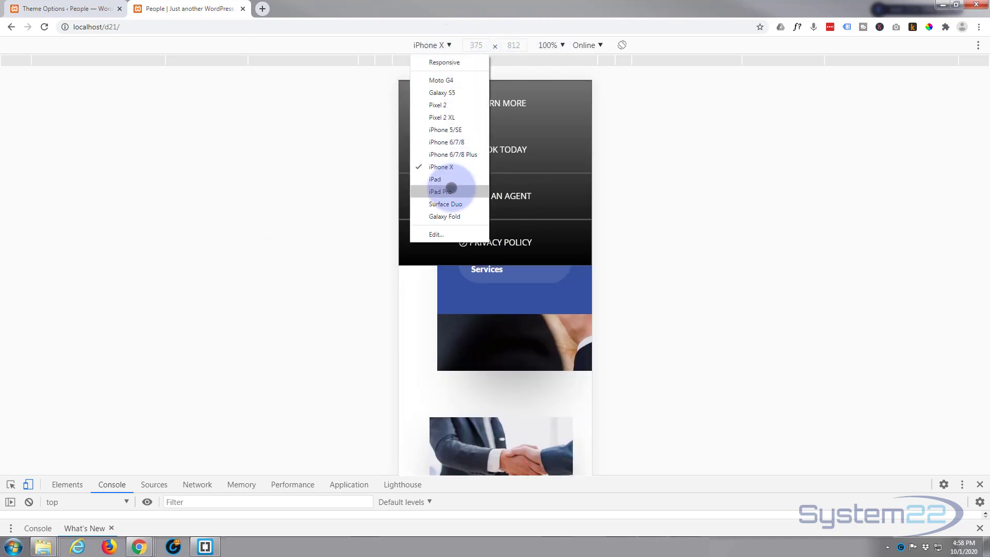
left_click(450, 182)
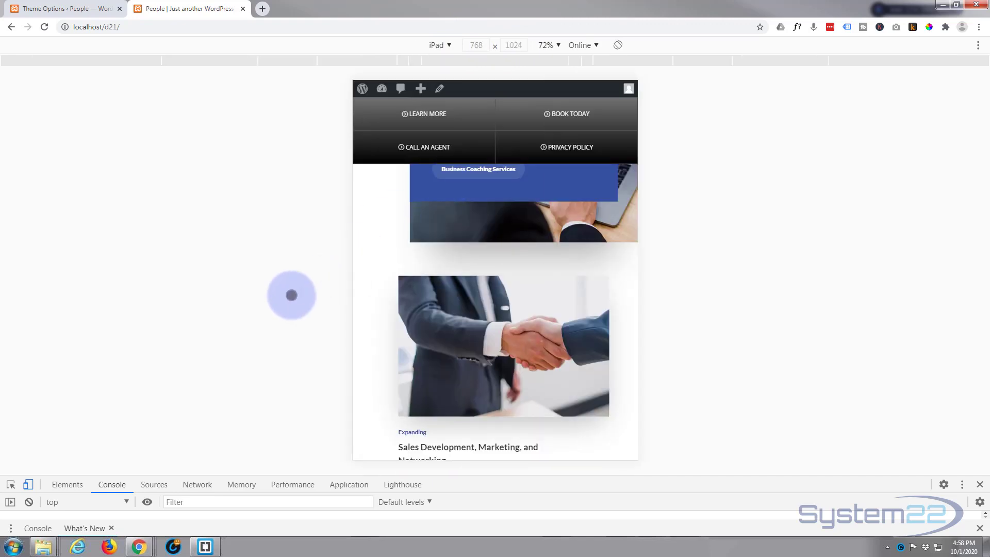
scroll(394, 287, "down", 5)
scroll(400, 289, "up", 3)
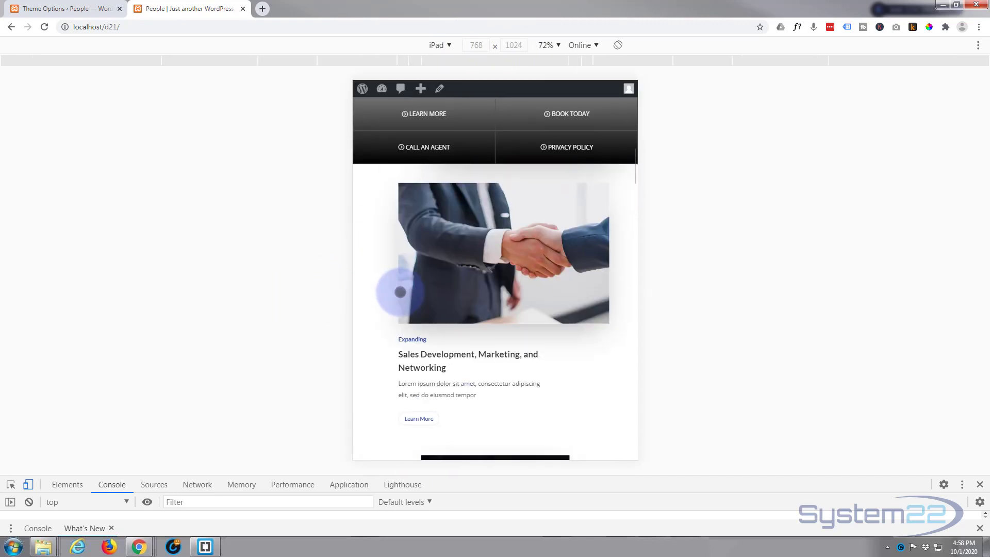
scroll(400, 292, "up", 6)
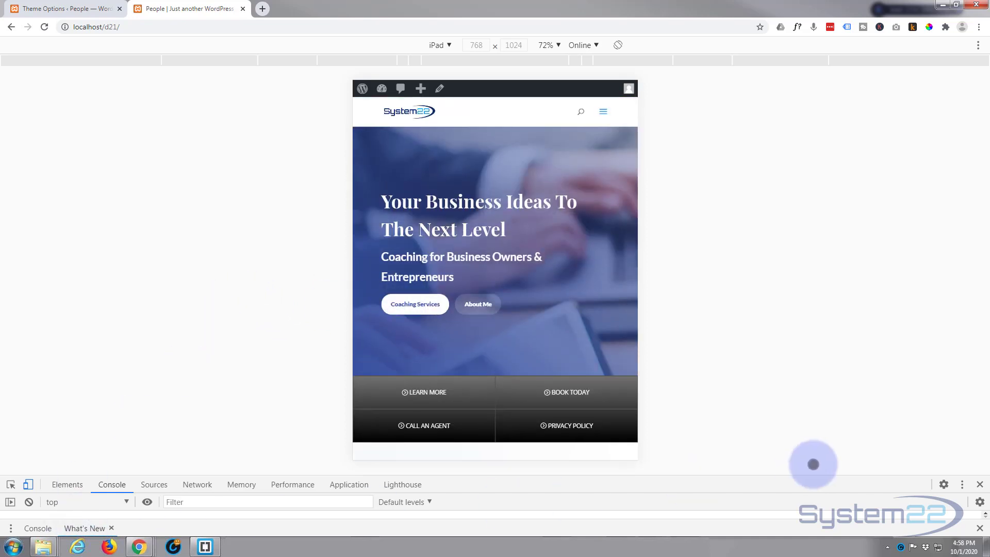
left_click(980, 483)
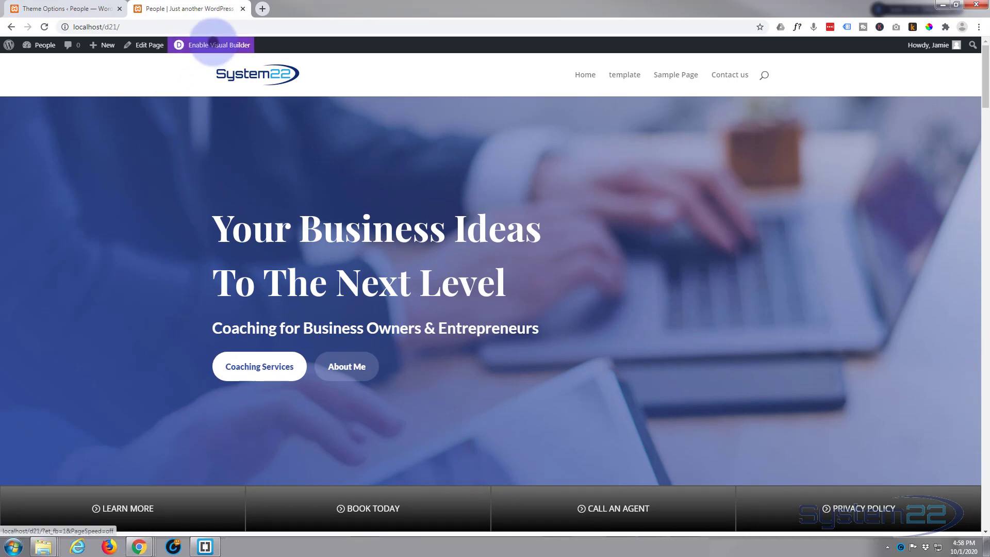
Step: Reopen the page in the Visual Builder, inspect the button section's device visibility options, and close its settings without saving
left_click(187, 45)
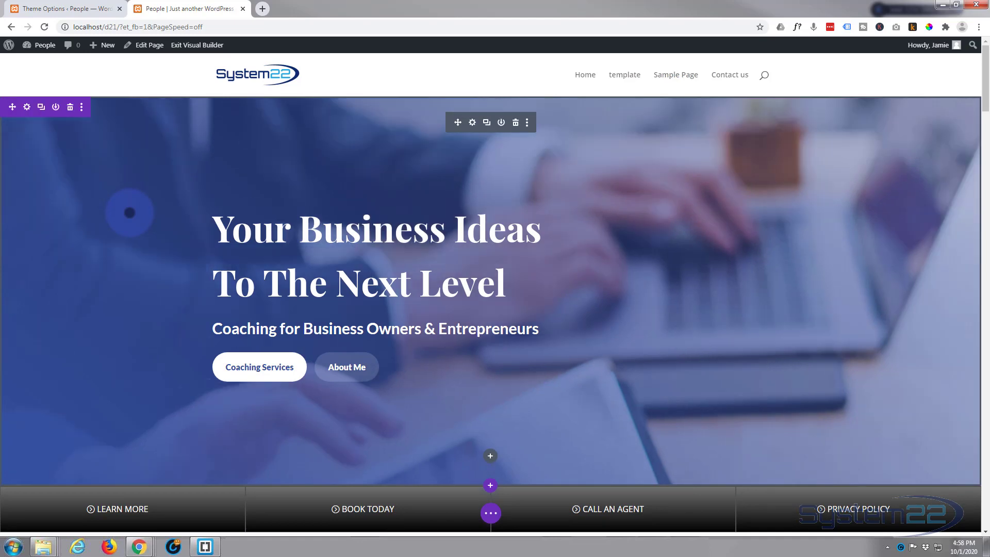
scroll(129, 212, "down", 5)
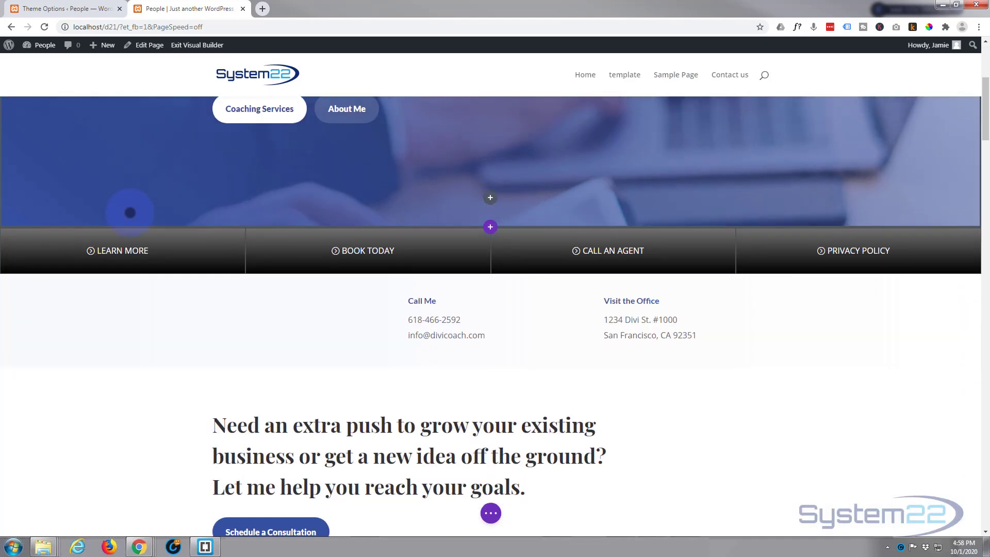
mouse_move(131, 246)
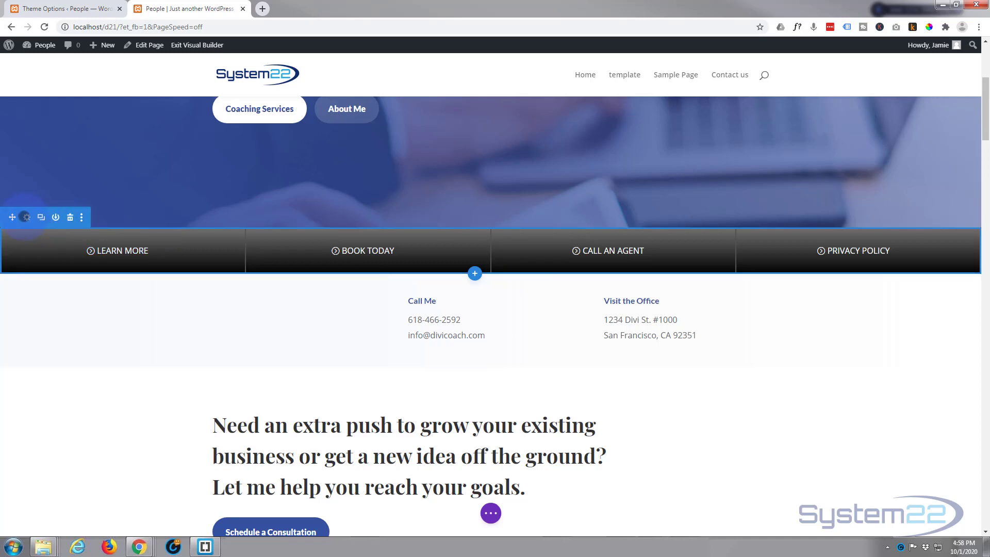
left_click(27, 217)
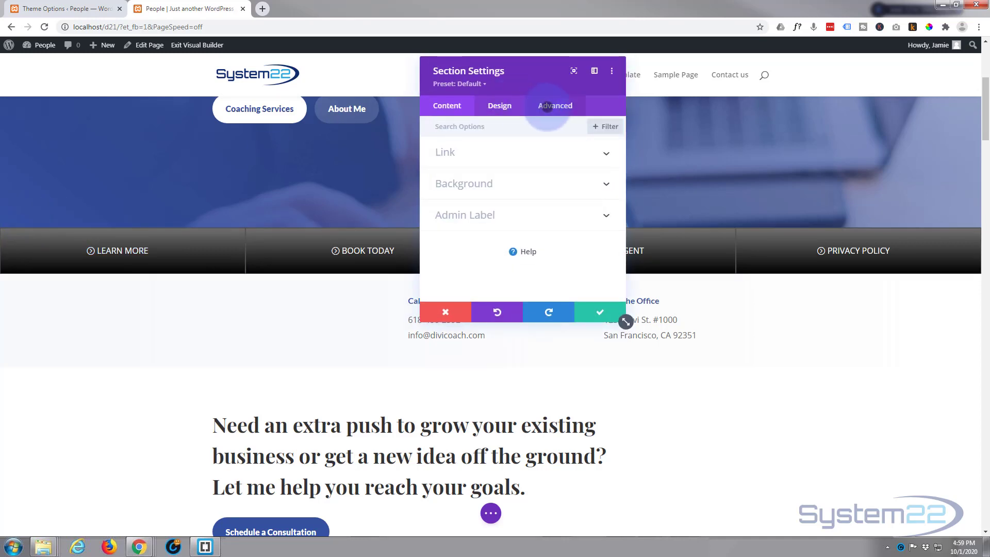
left_click(547, 108)
left_click(524, 219)
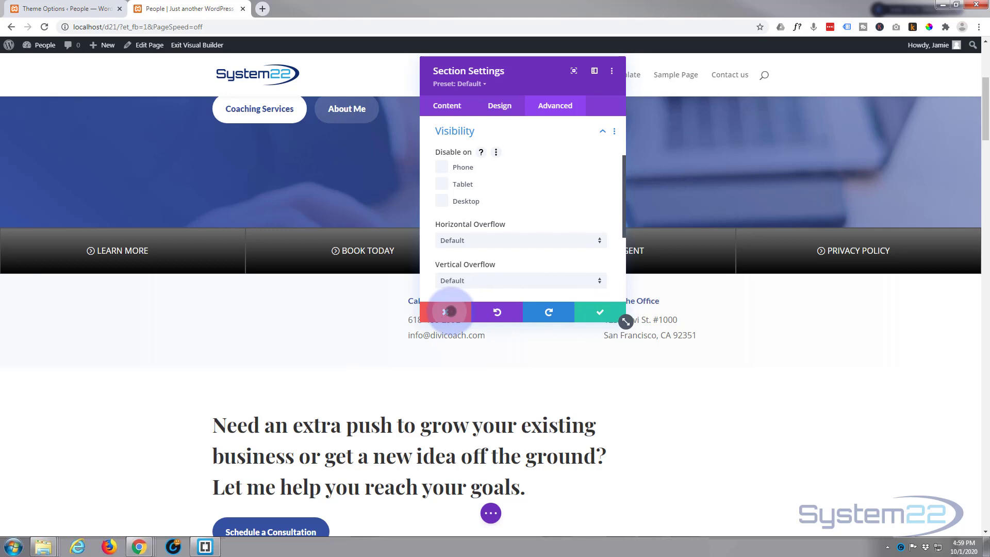
left_click(446, 312)
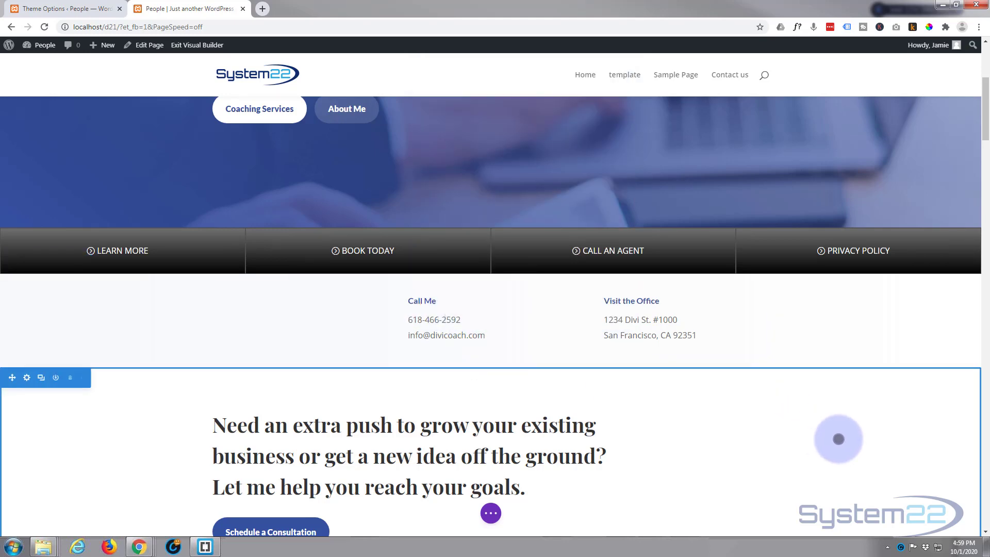
scroll(838, 439, "up", 5)
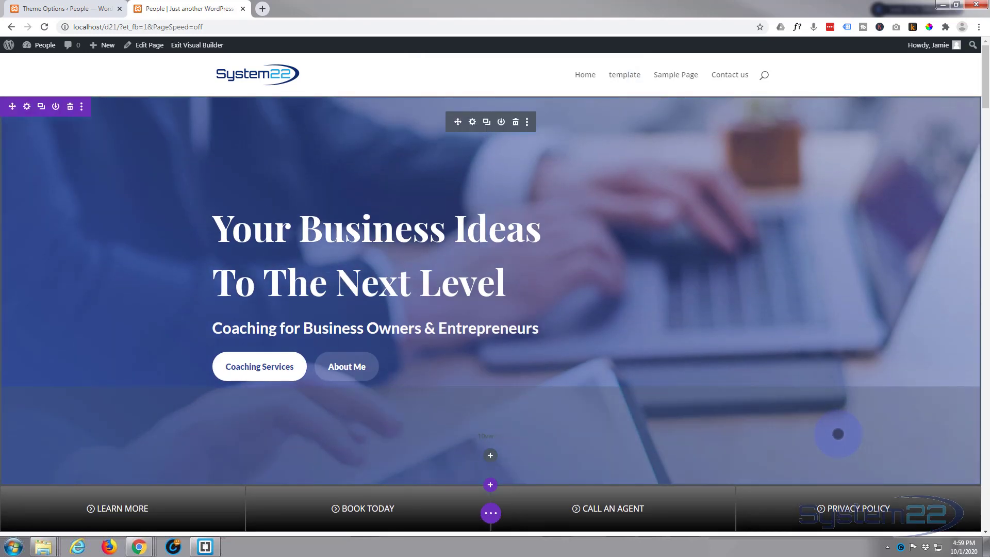